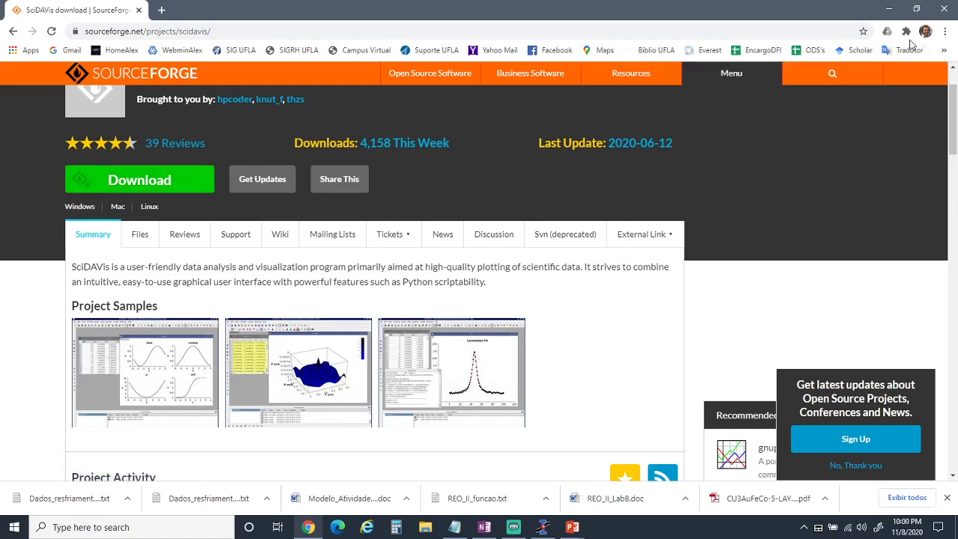
- Leave the browser and slideshow, switch to SciDAVis, and move the Table1 window slightly away from the workspace corner
click(891, 6)
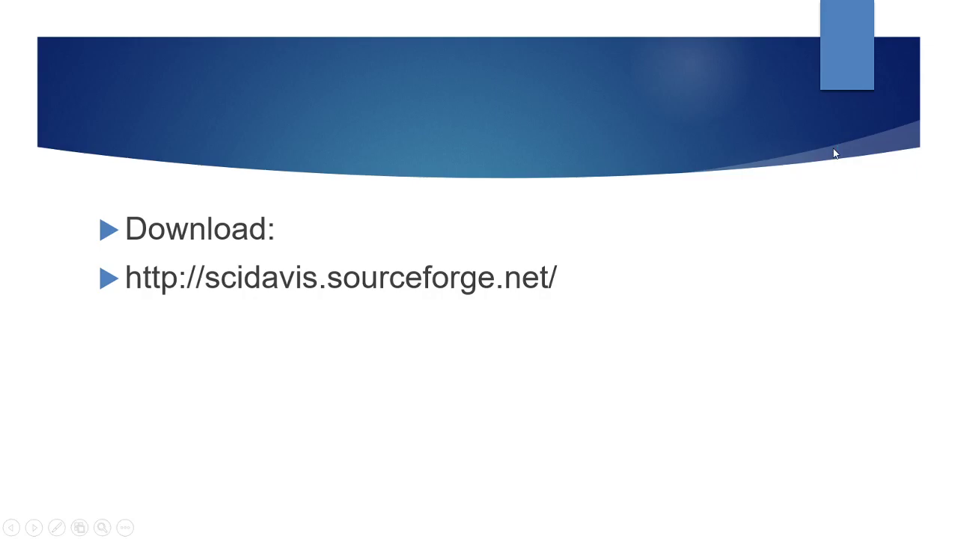
key(Escape)
click(913, 9)
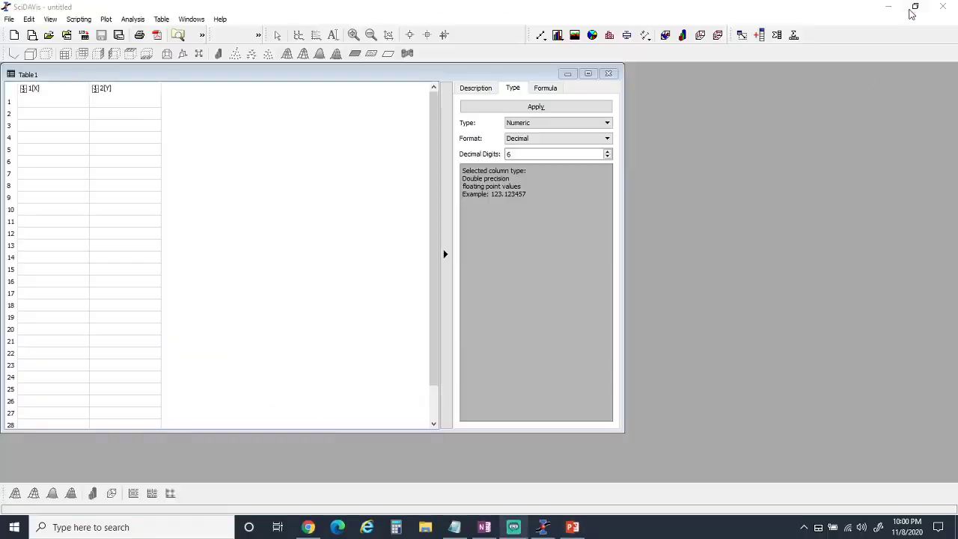
click(474, 21)
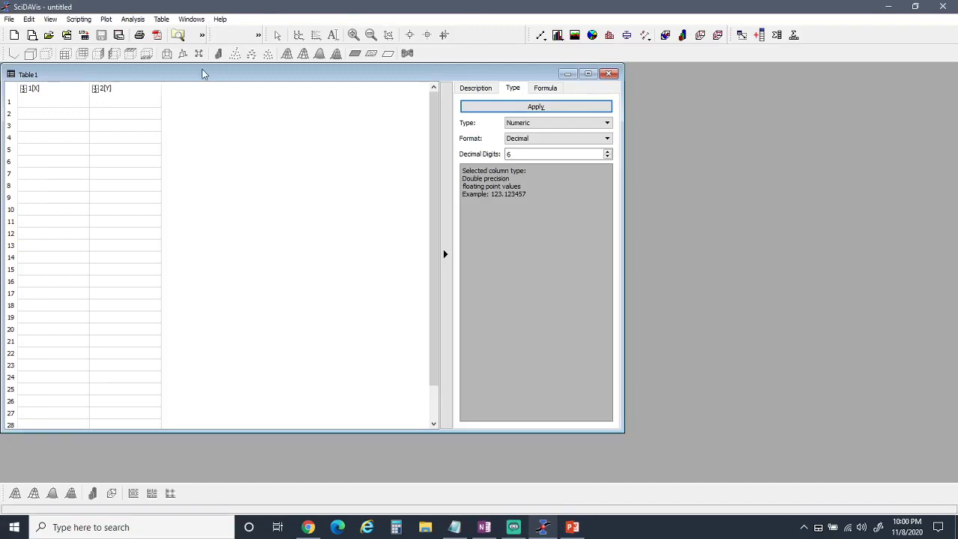
drag(47, 81, 83, 86)
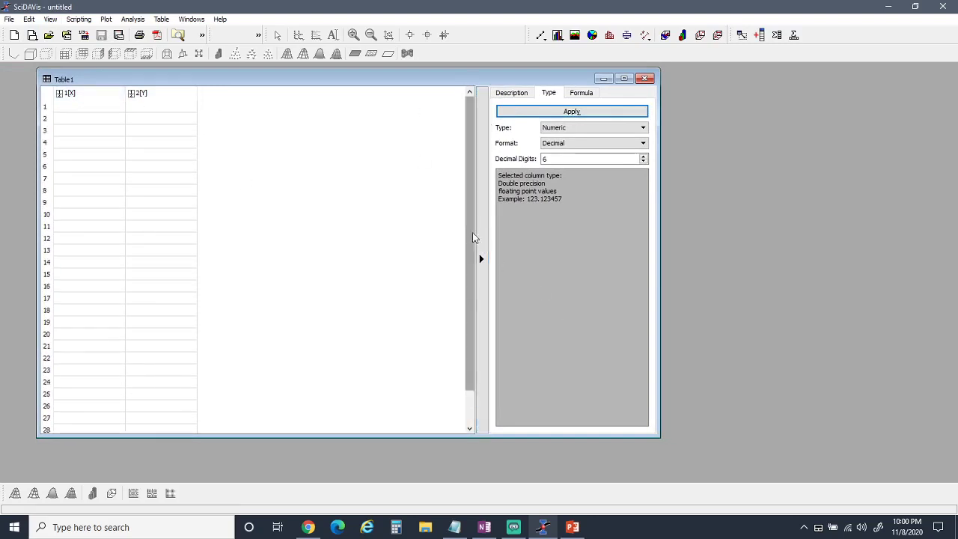
- Examine the commands available for the table's second column and for its last row
scroll(473, 238, down, 1)
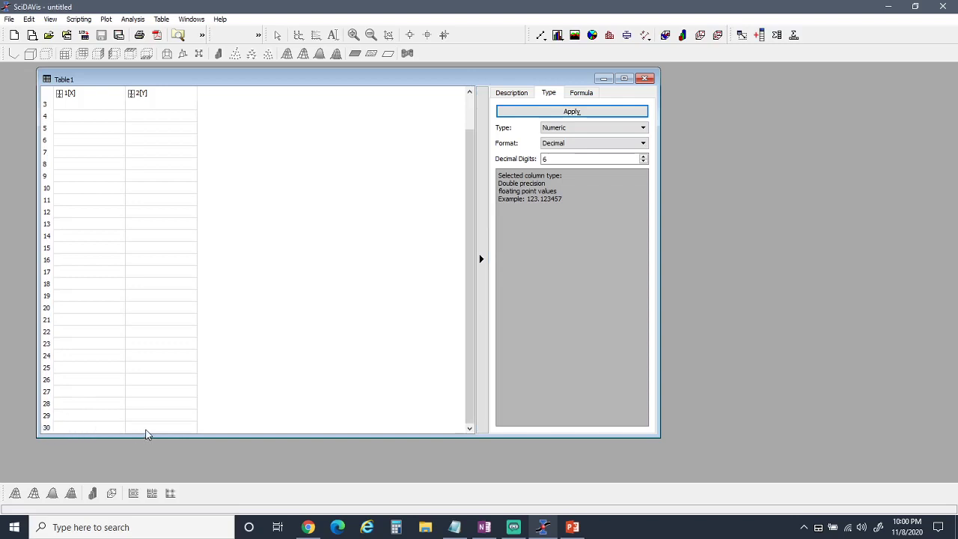
click(147, 430)
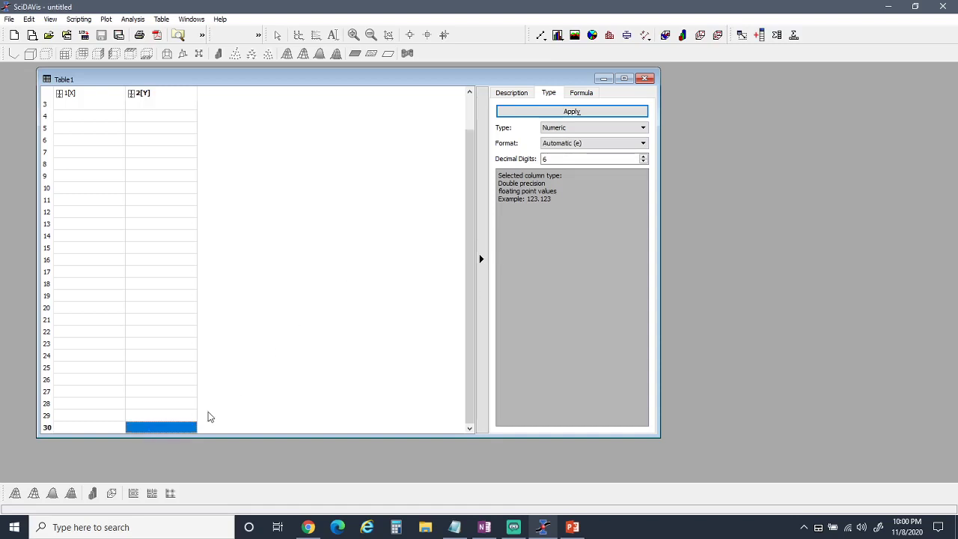
click(158, 100)
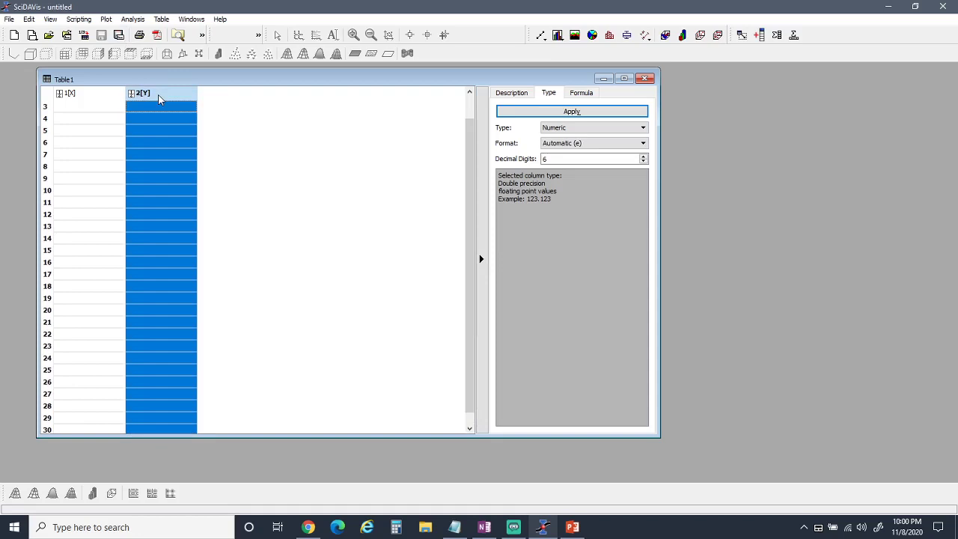
right_click(158, 99)
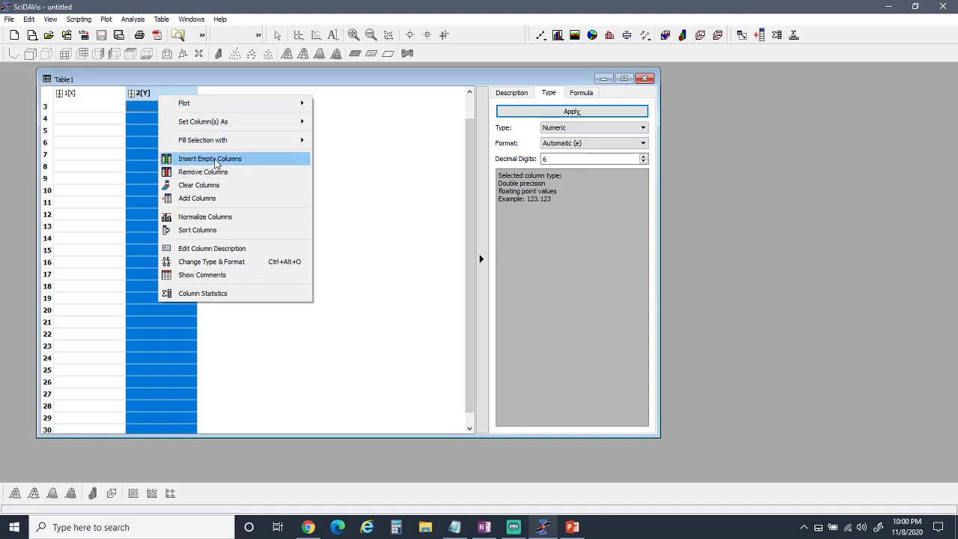
click(307, 253)
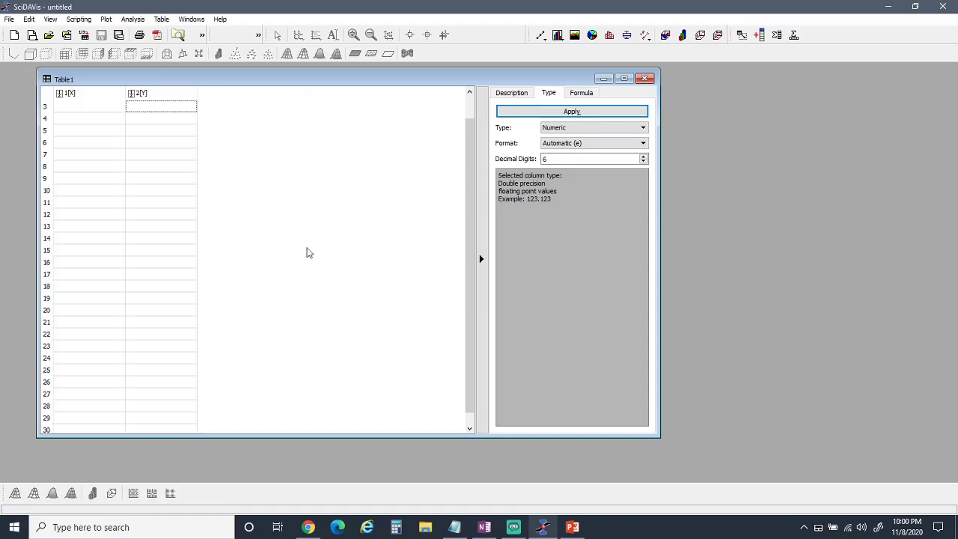
click(46, 427)
right_click(47, 428)
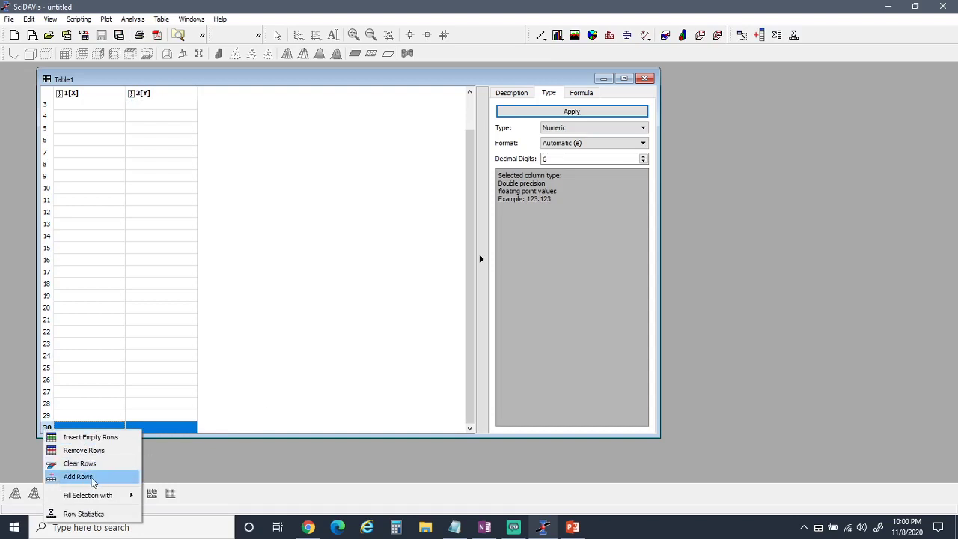
click(295, 396)
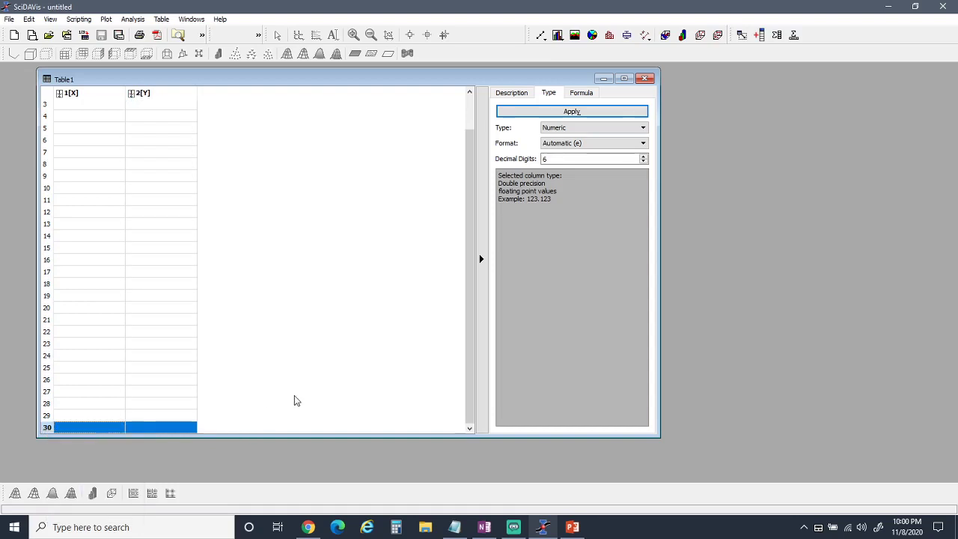
- Extend Table1 by two rows, to row 32, by moving down past the last cell of the second column
drag(470, 322, 464, 333)
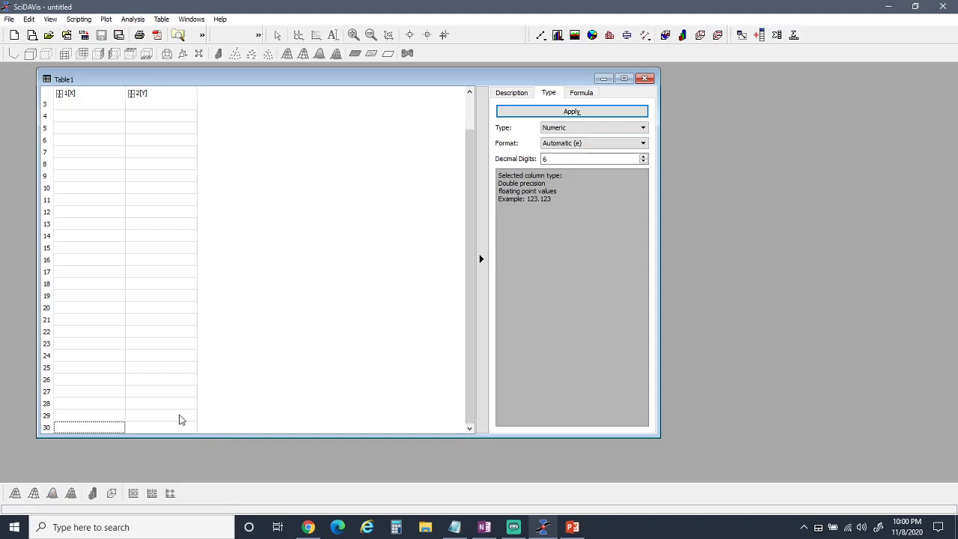
click(167, 430)
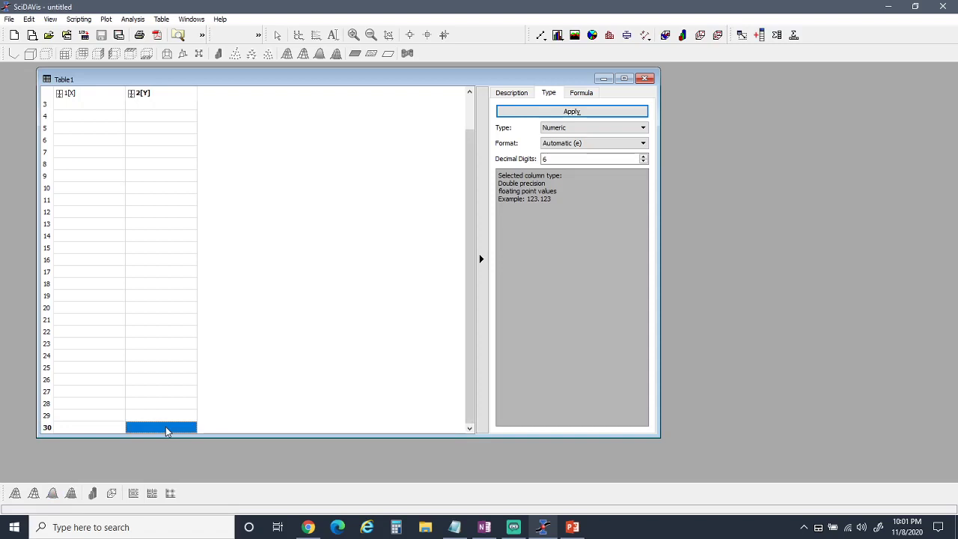
key(Down)
key(Down)
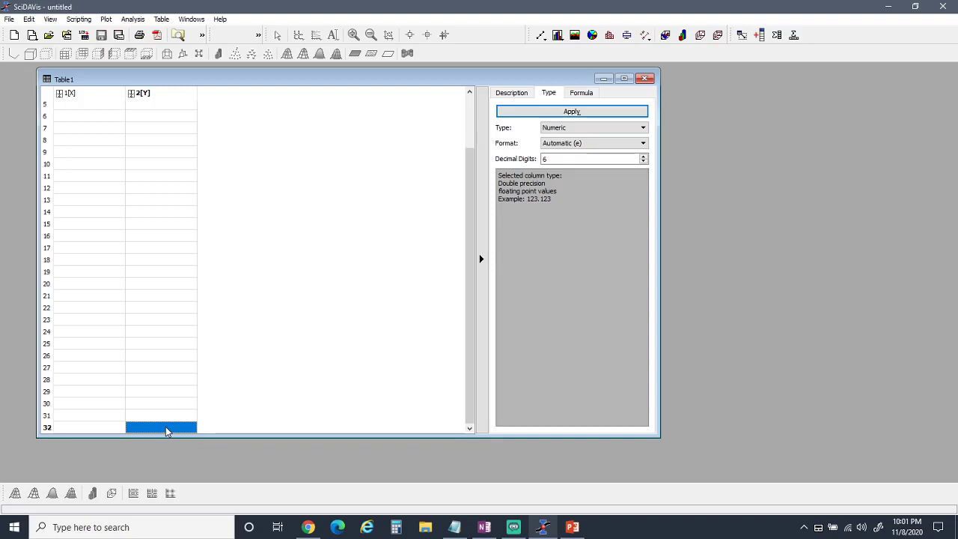
drag(472, 223, 459, 174)
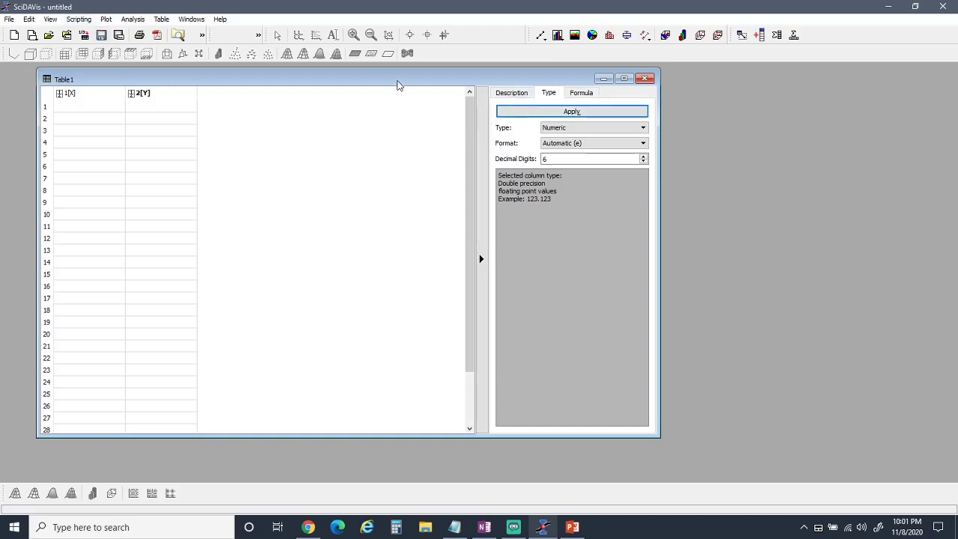
drag(383, 86, 371, 85)
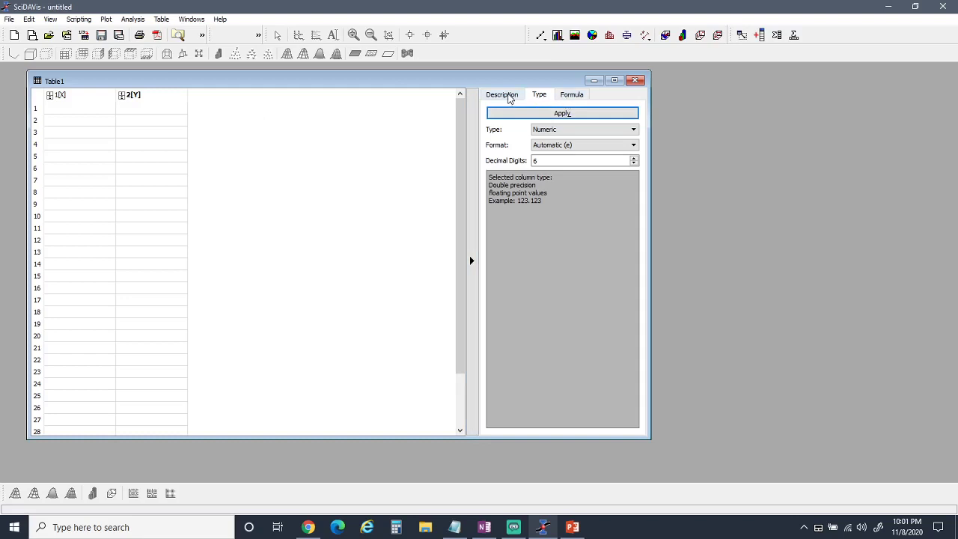
- Review the name and comment settings in the descriptions of columns 1[X] and 2[Y]
click(510, 96)
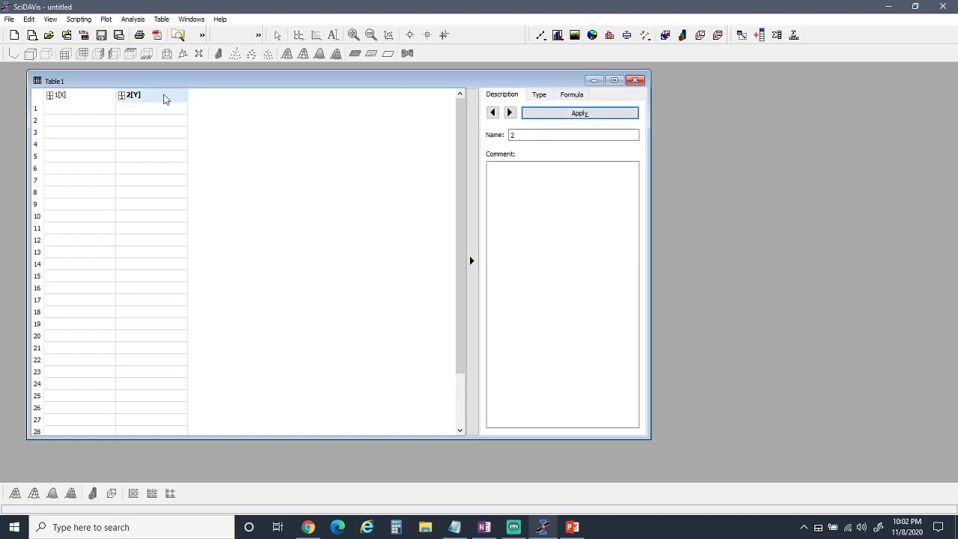
click(164, 95)
click(68, 96)
click(138, 97)
click(83, 97)
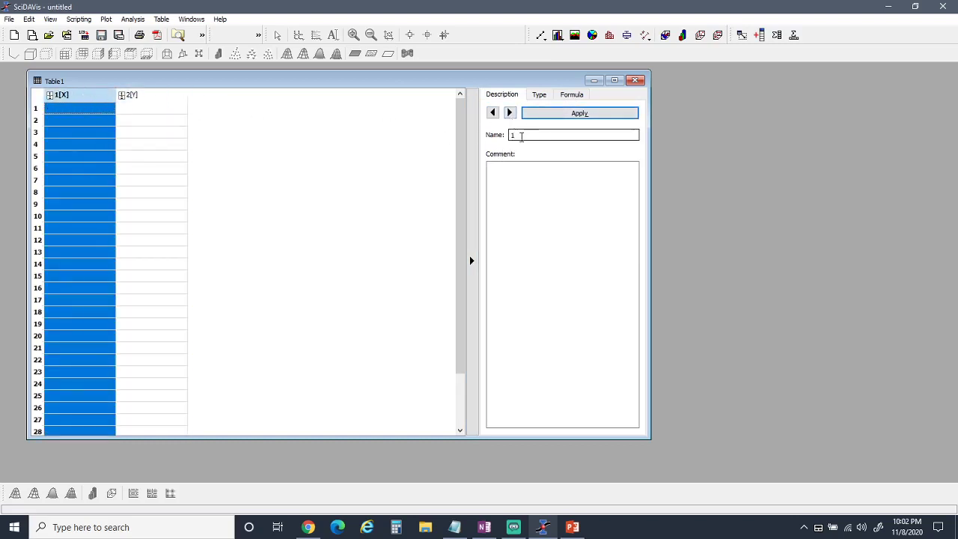
drag(480, 80, 464, 81)
double_click(497, 135)
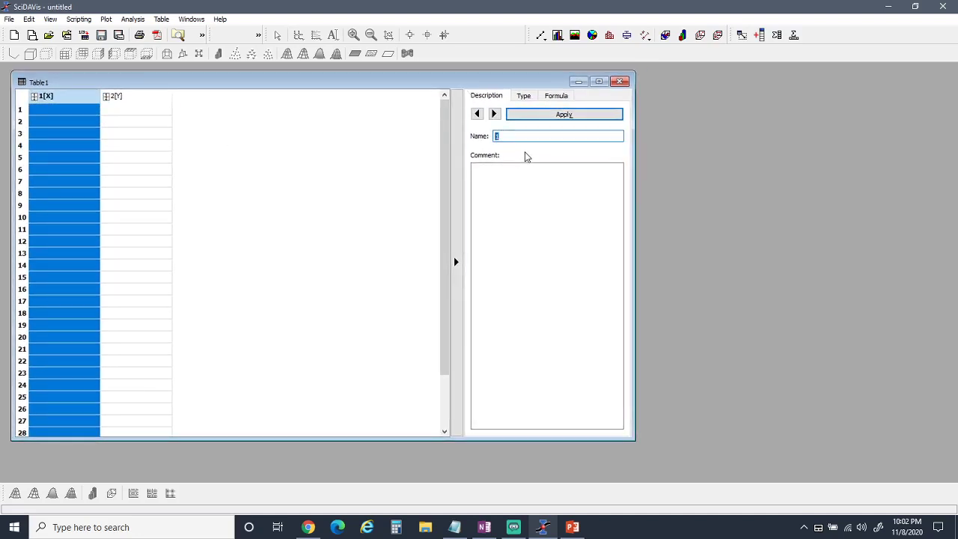
click(520, 135)
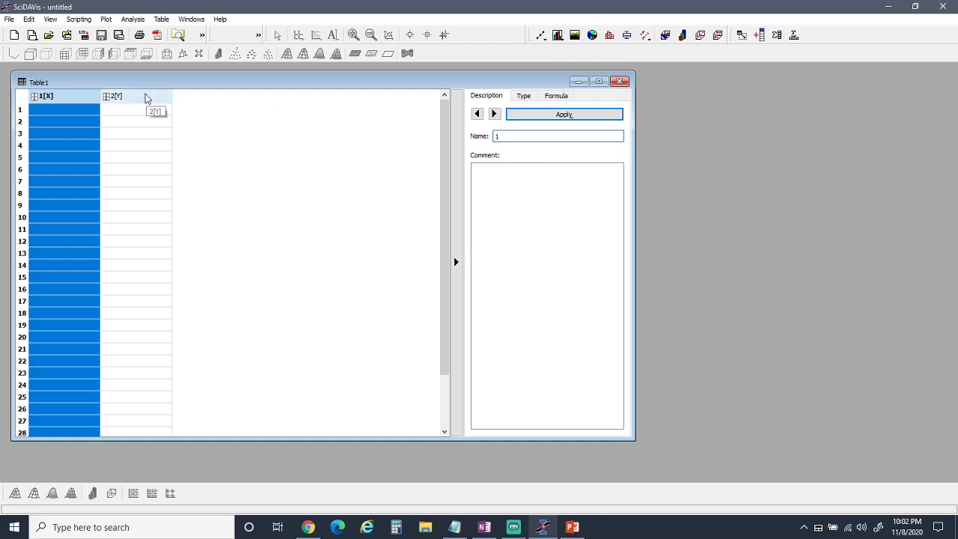
click(147, 99)
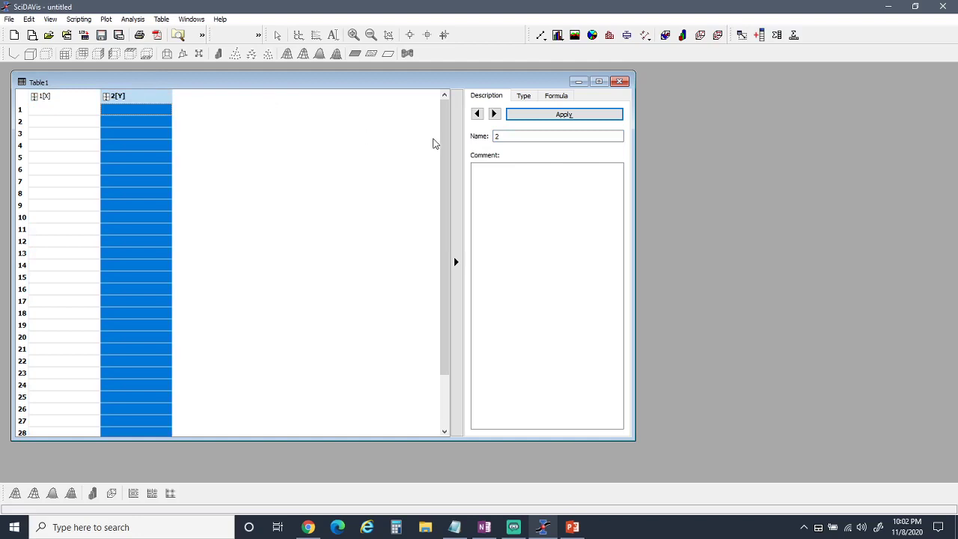
click(513, 136)
drag(527, 136, 494, 136)
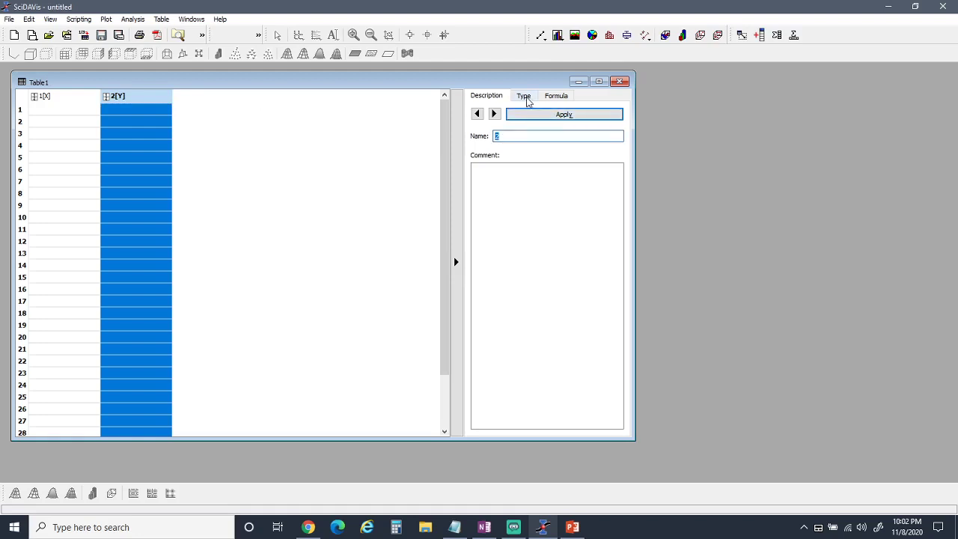
- Review the data type settings of column 2[Y] and the list of available column types
click(526, 97)
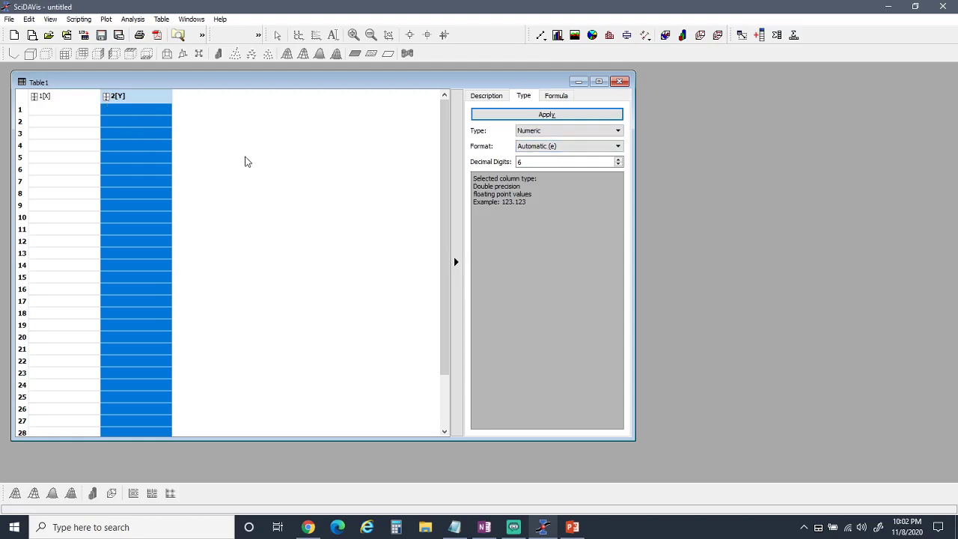
click(240, 161)
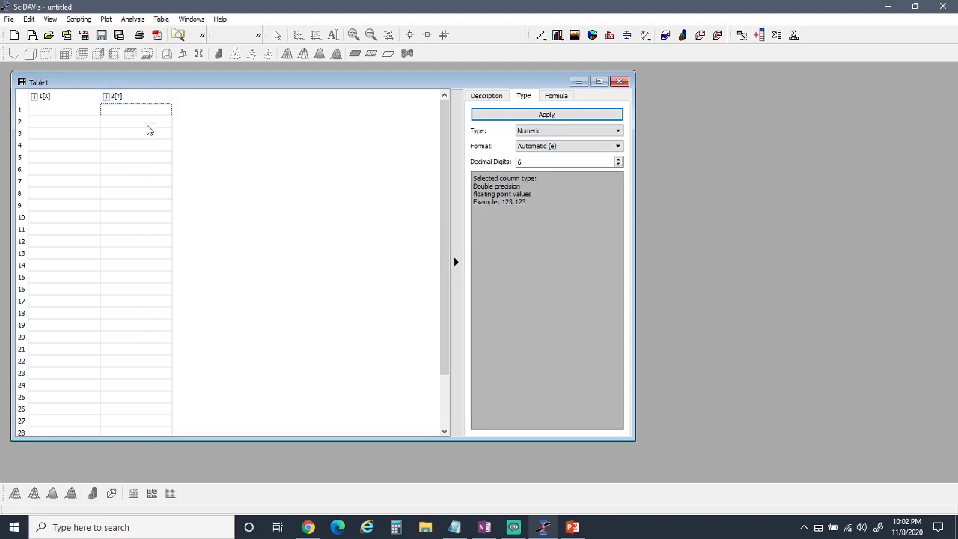
click(547, 132)
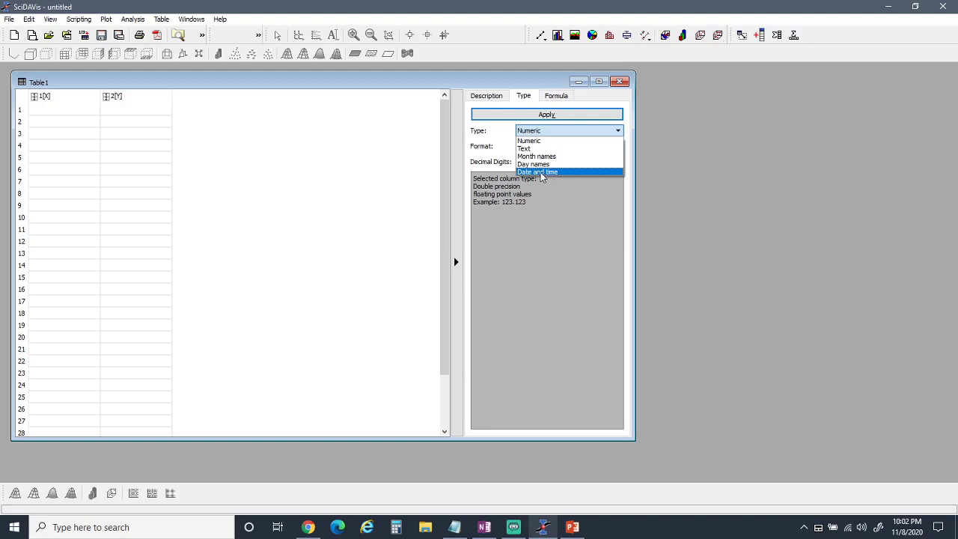
click(364, 167)
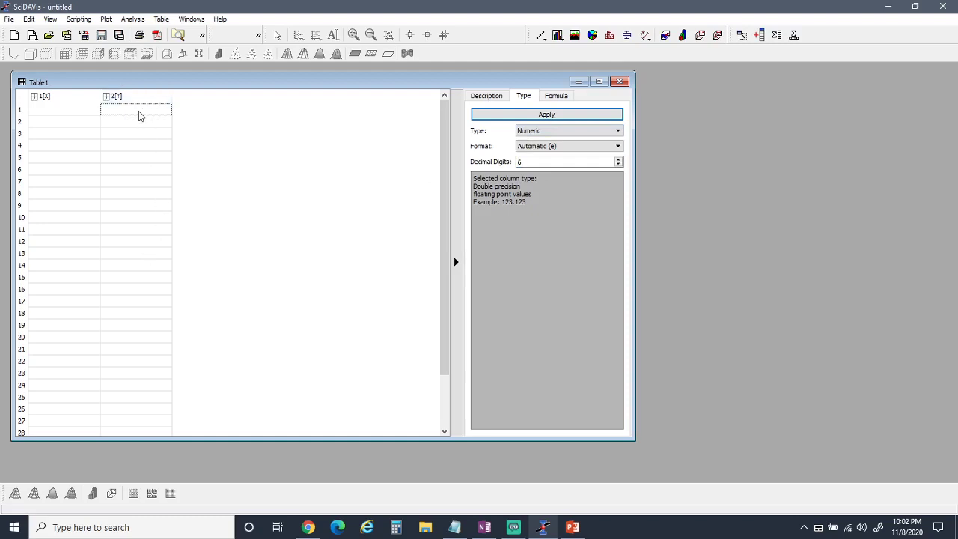
- Inspect the formula editor for table columns and the first-row cells of the X and Y columns
click(557, 97)
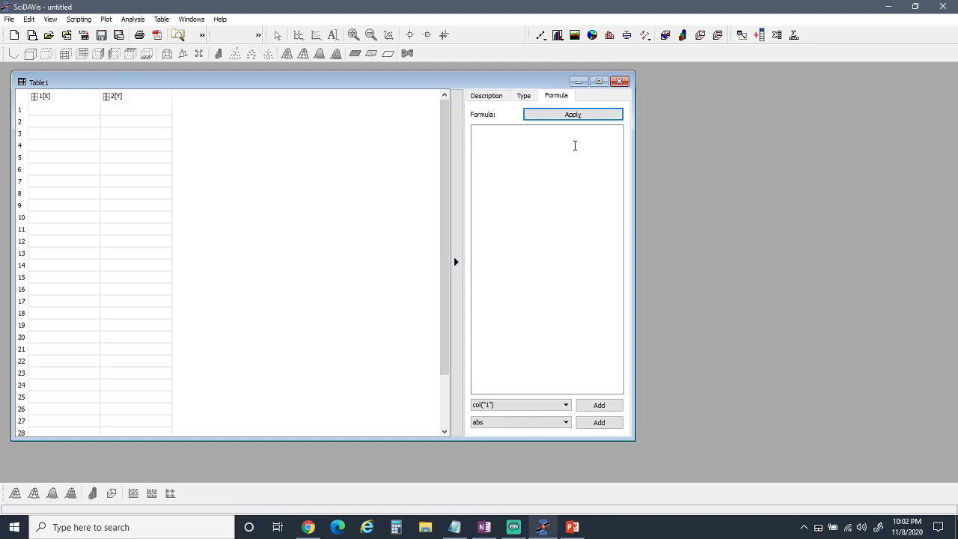
click(544, 157)
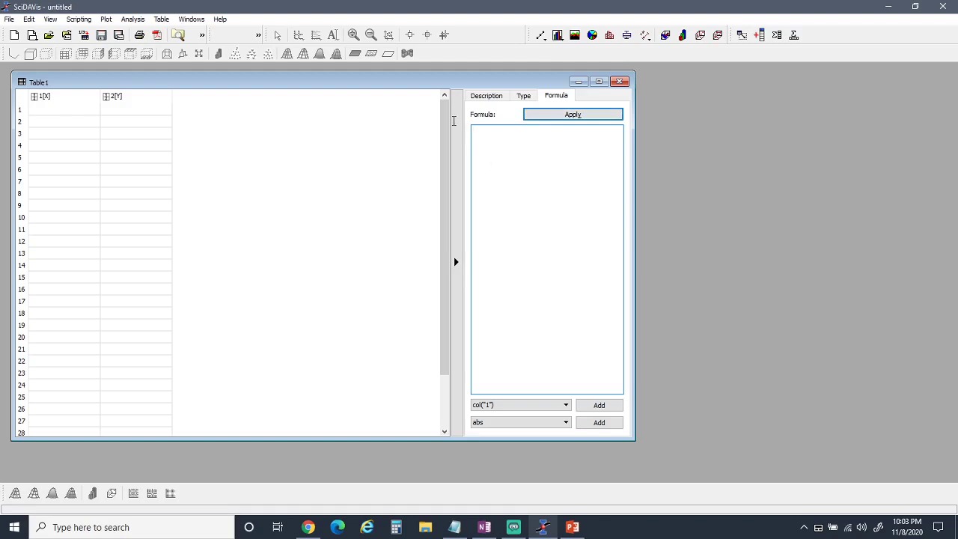
click(62, 112)
click(123, 113)
click(87, 110)
click(120, 115)
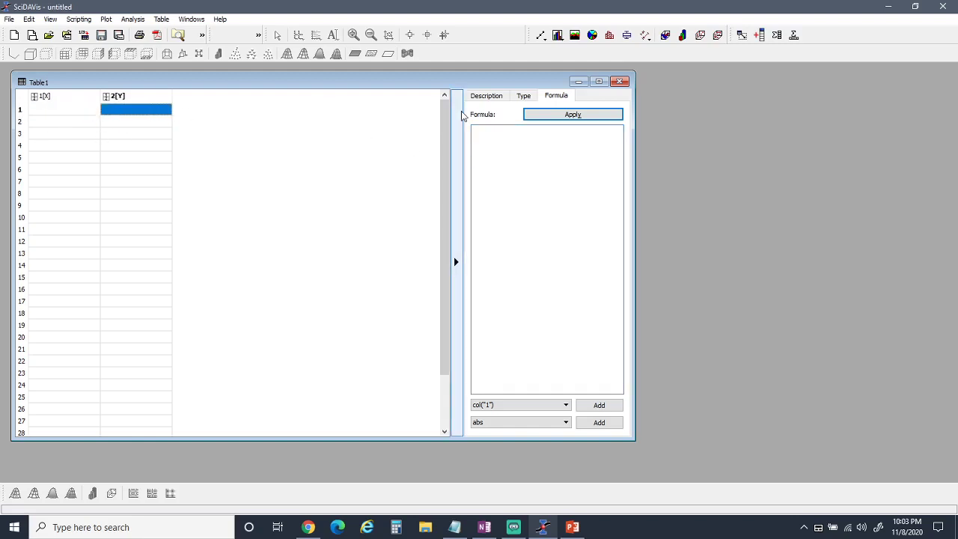
- Compare the description, type and formula settings of column 2[Y], ending on the formula settings with the column deselected
click(523, 101)
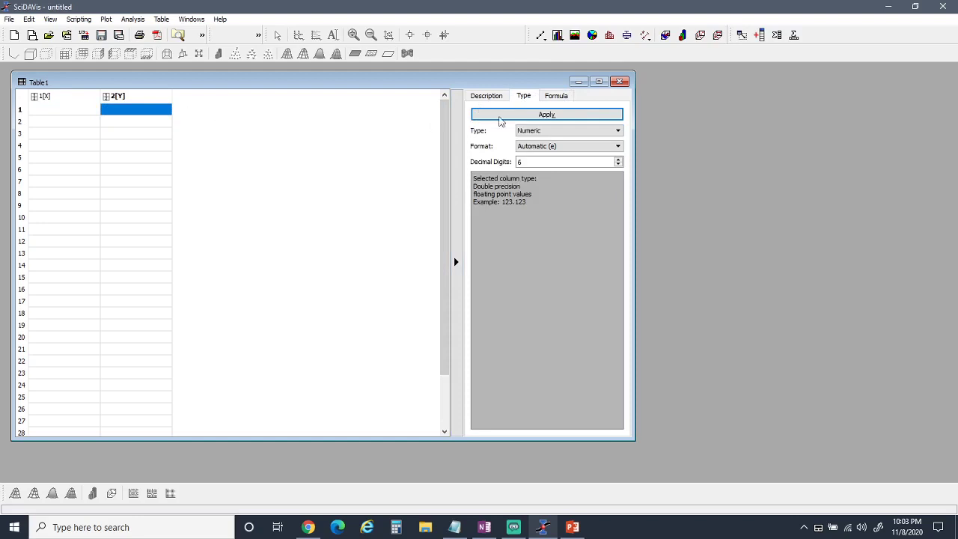
click(555, 96)
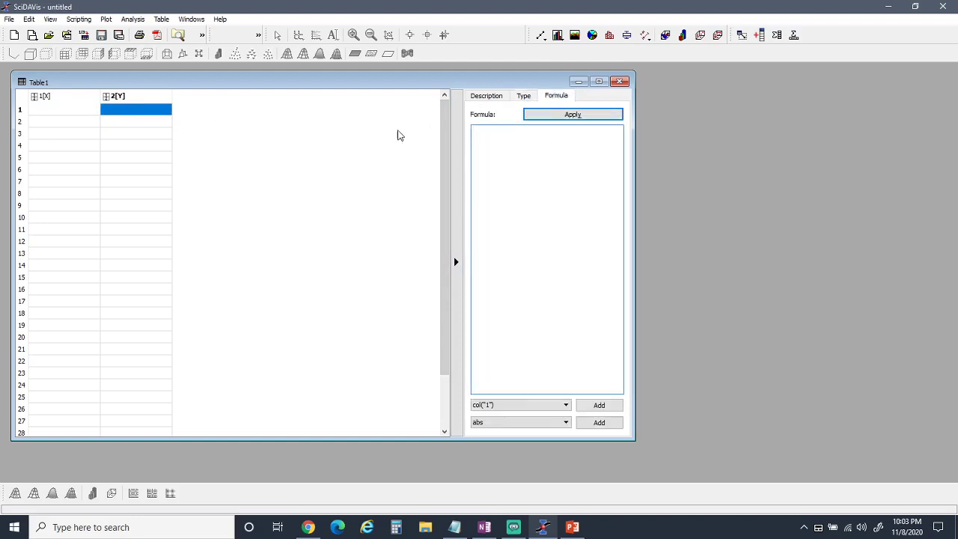
click(144, 99)
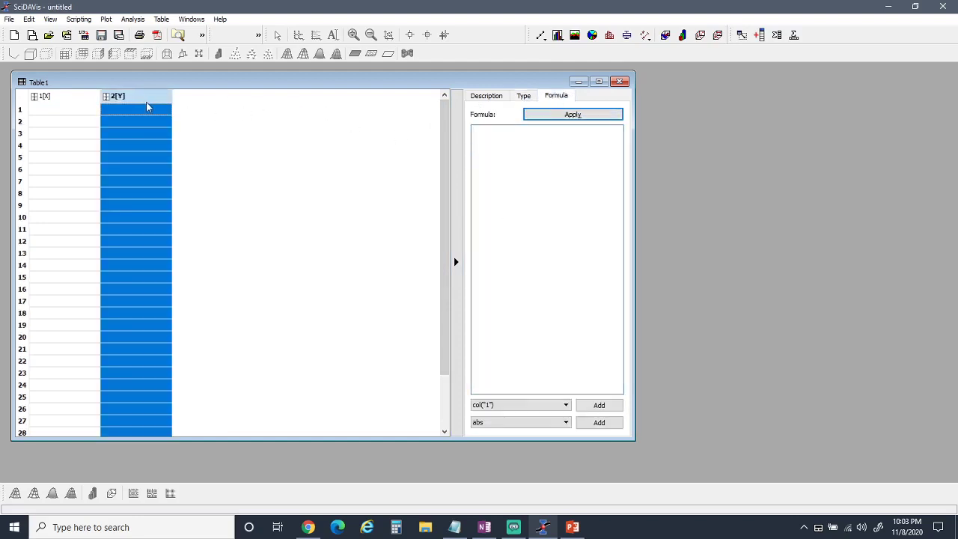
click(525, 97)
click(500, 101)
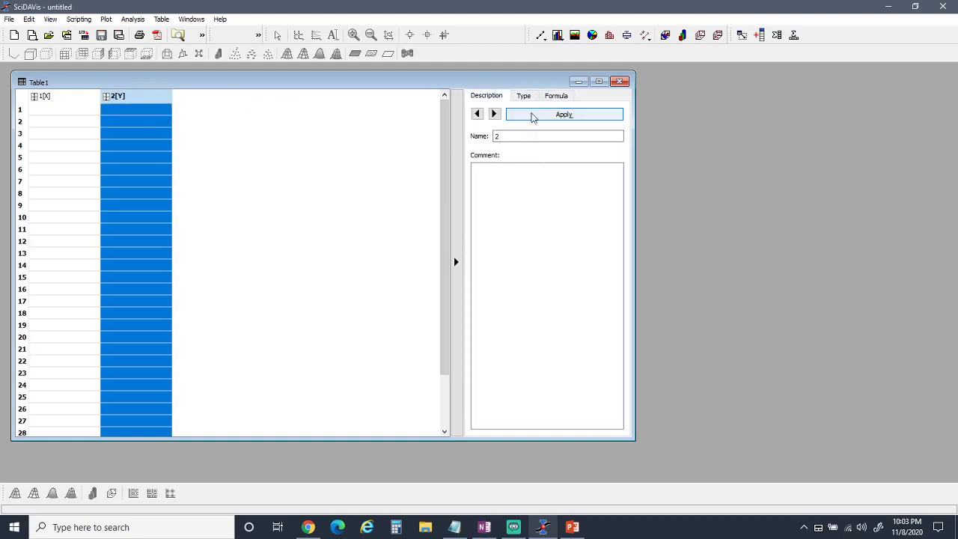
click(524, 96)
click(557, 95)
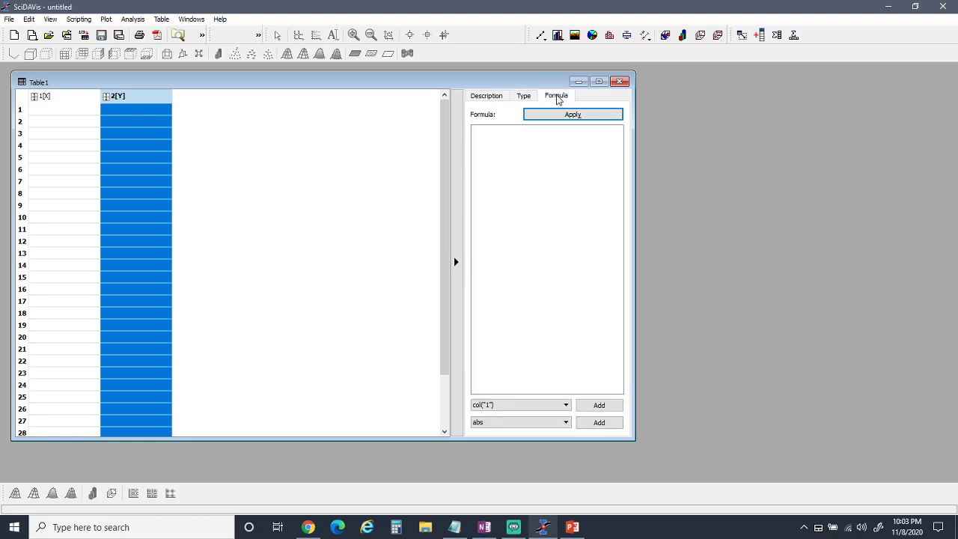
click(268, 130)
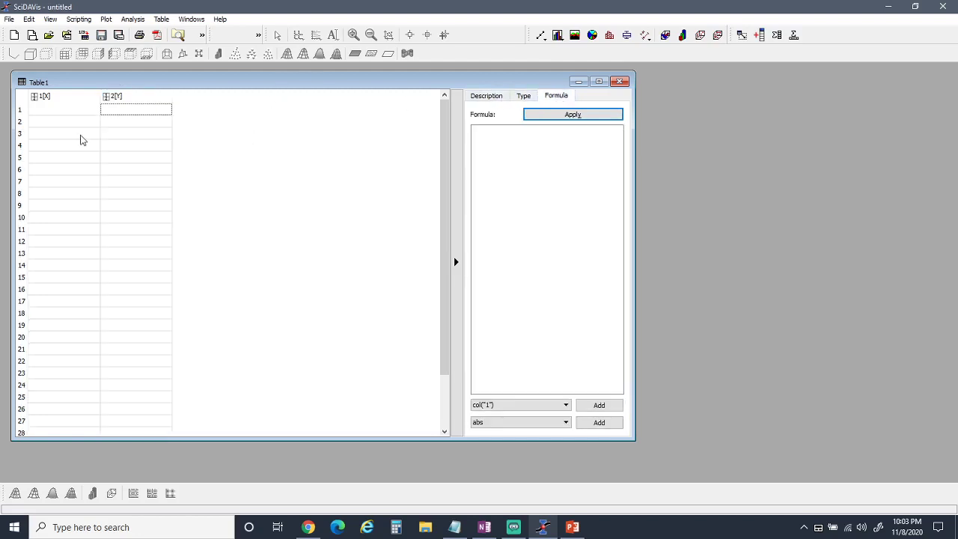
- Switch to the manometer notes in OneNote and handwrite ρH2O = 1,0 g/cm³ and ρL = ? with an arrow below the boxed formula
drag(85, 84, 93, 87)
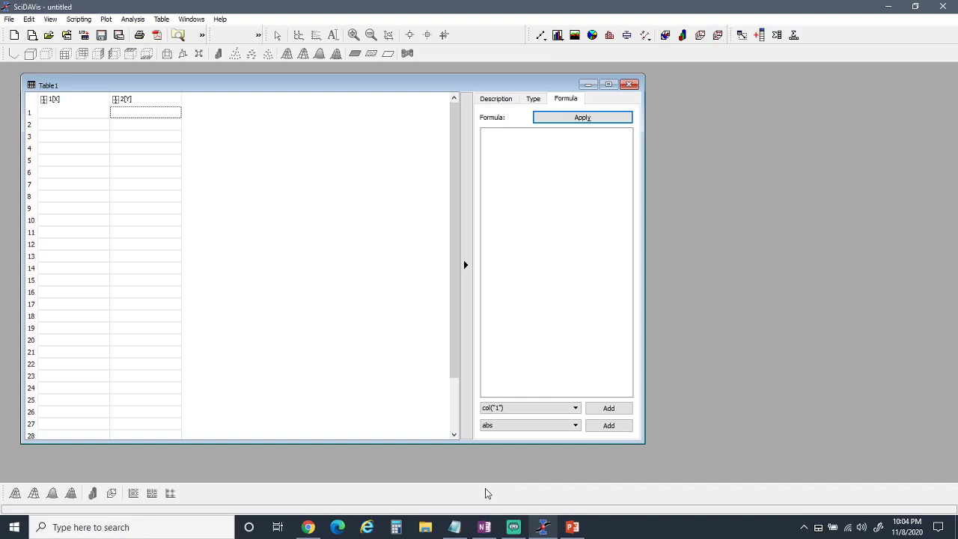
click(485, 527)
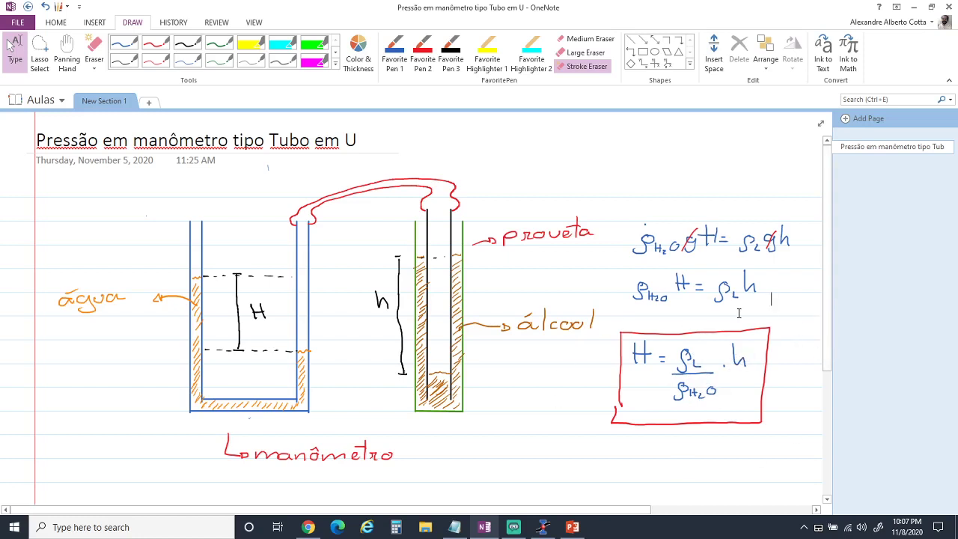
drag(831, 239, 830, 274)
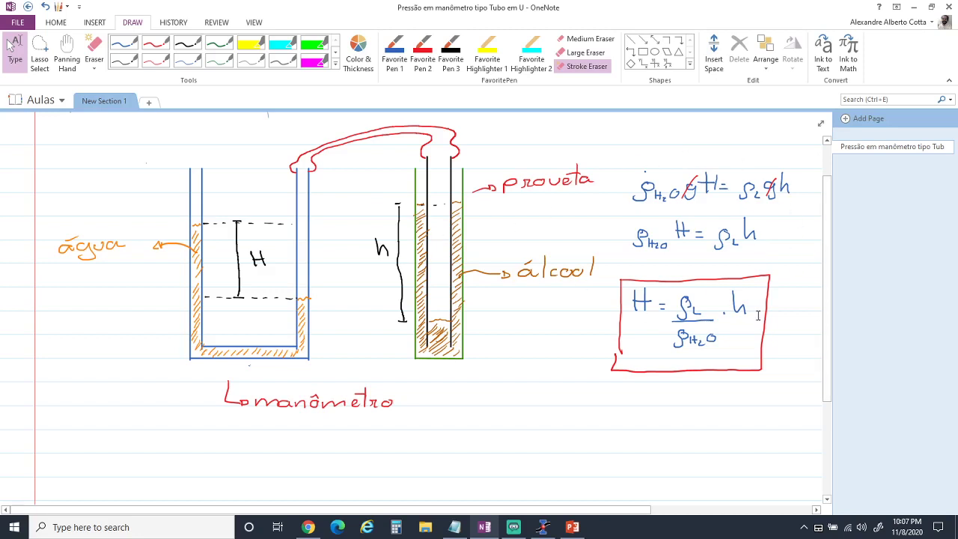
scroll(829, 272, down, 1)
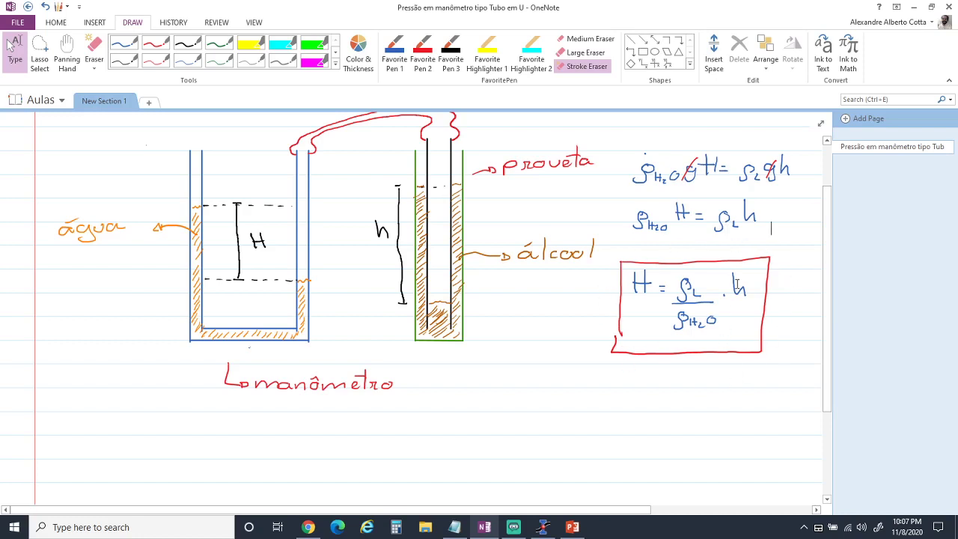
drag(827, 262, 828, 293)
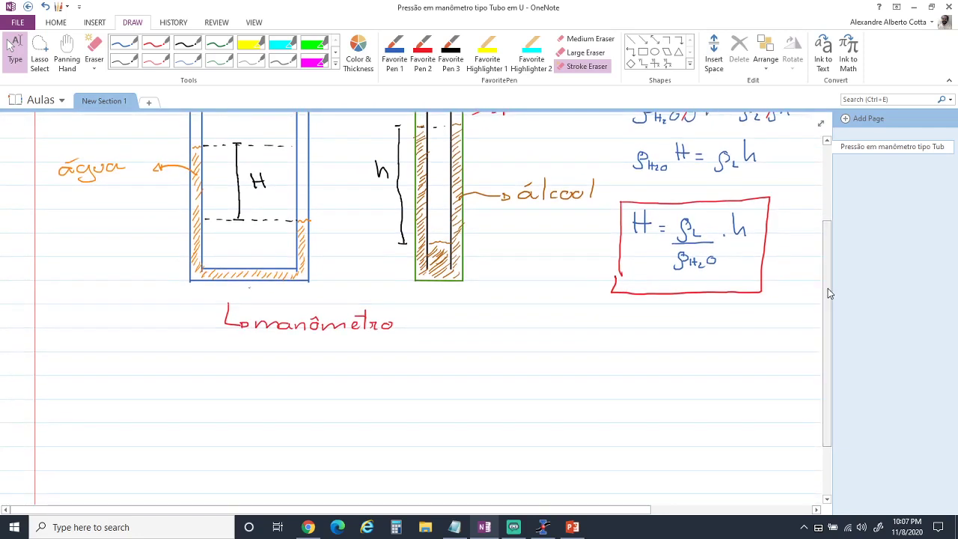
drag(830, 293, 830, 301)
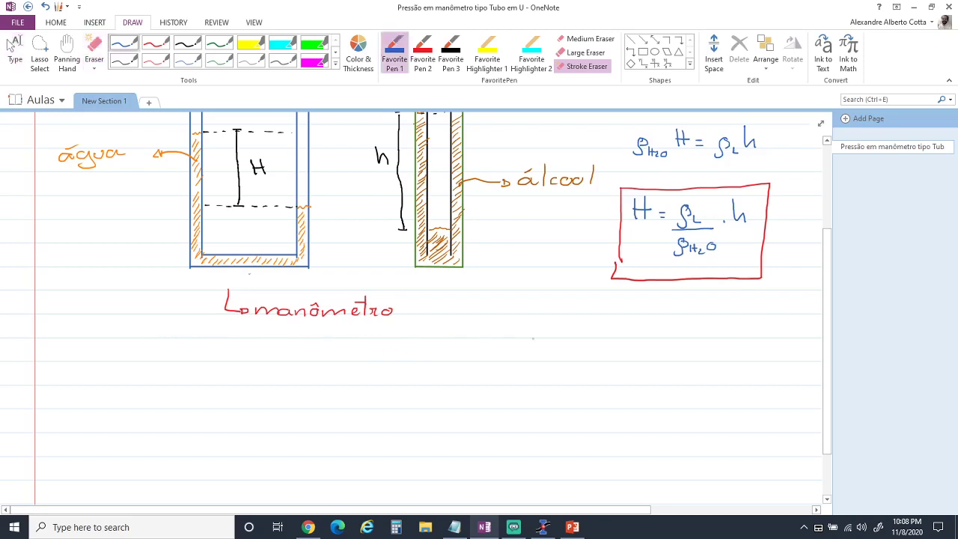
mouse_move(510, 329)
mouse_down()
mouse_move(496, 352)
mouse_move(515, 329)
mouse_move(539, 347)
mouse_move(605, 327)
mouse_move(633, 337)
mouse_move(626, 344)
mouse_up()
mouse_move(658, 317)
mouse_down()
mouse_move(650, 337)
mouse_move(694, 327)
mouse_up()
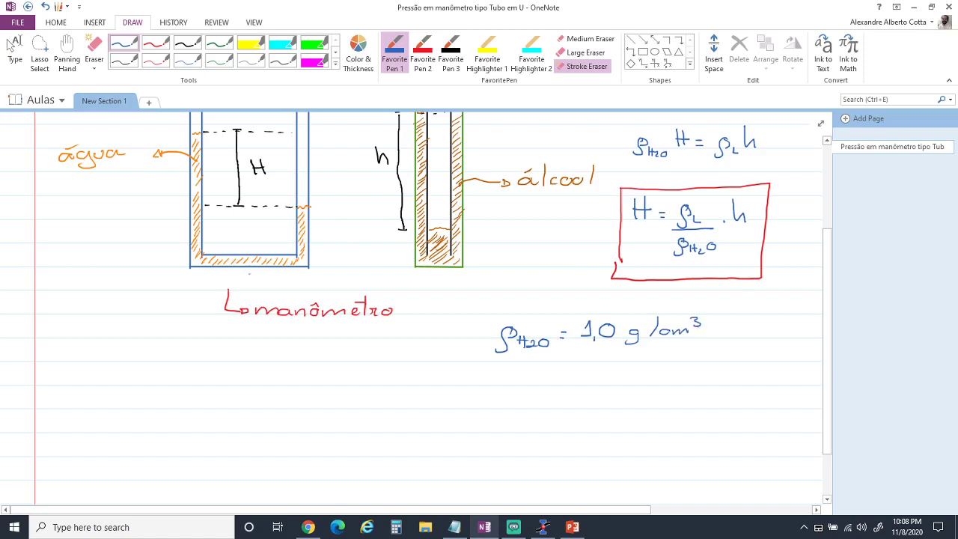
mouse_move(503, 378)
mouse_down()
mouse_move(499, 396)
mouse_move(575, 377)
mouse_up()
mouse_move(633, 378)
mouse_down()
mouse_move(650, 378)
mouse_move(637, 385)
mouse_up()
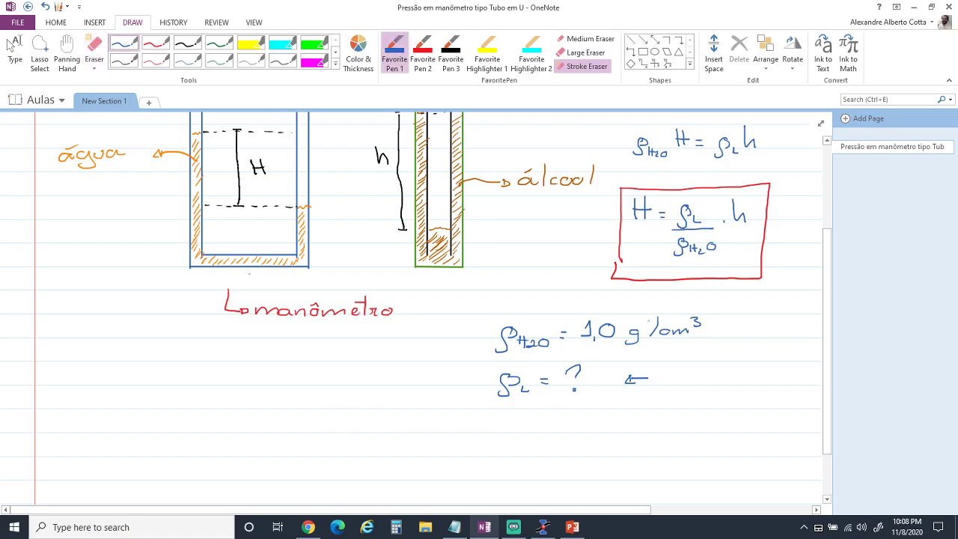
- Draw an arrow from the boxed formula and handwrite "equação da reta: y = ax + b" at its end
mouse_move(604, 243)
mouse_down()
mouse_move(544, 258)
mouse_move(448, 313)
mouse_move(384, 394)
mouse_up()
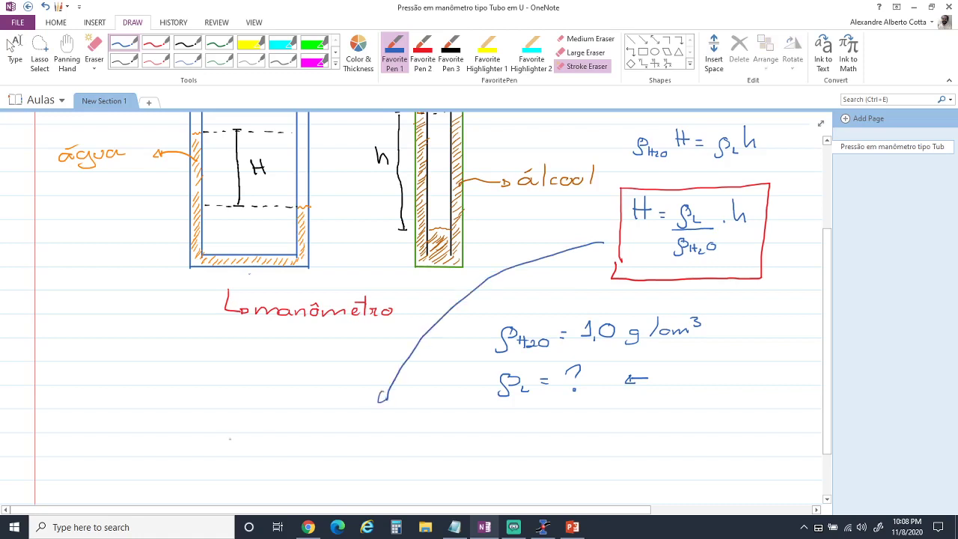
mouse_move(197, 432)
mouse_down()
mouse_move(217, 437)
mouse_move(254, 424)
mouse_move(234, 444)
mouse_move(278, 432)
mouse_up()
drag(254, 424, 378, 432)
drag(382, 411, 384, 435)
drag(375, 427, 389, 427)
drag(455, 424, 470, 438)
drag(471, 426, 458, 442)
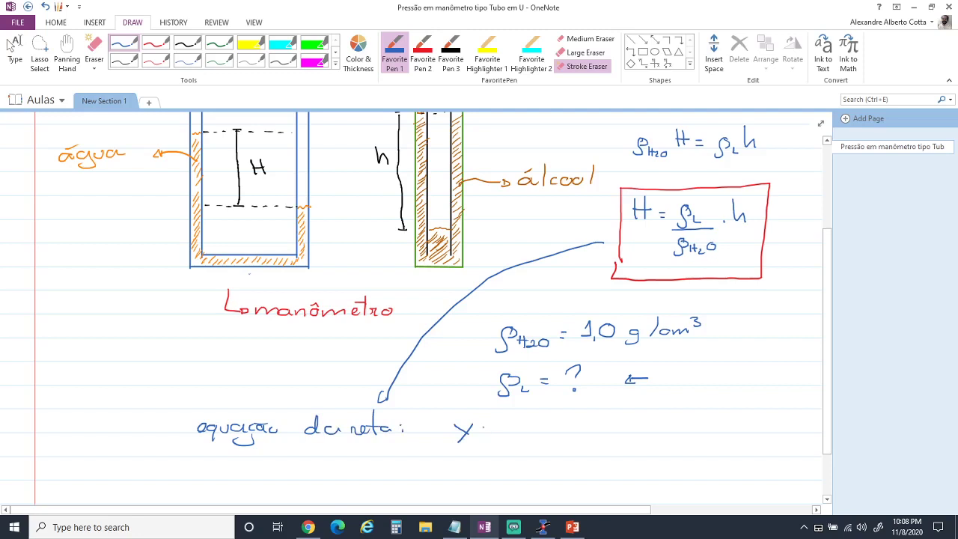
mouse_move(509, 425)
mouse_down()
mouse_move(514, 434)
mouse_move(565, 430)
mouse_up()
drag(568, 416, 570, 434)
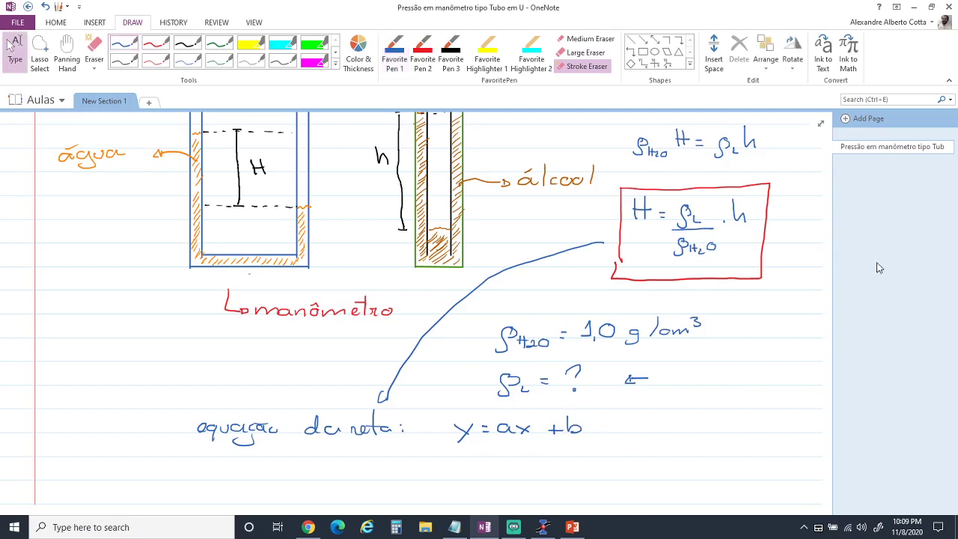
- Below the line equation, handwrite the correspondences y → H and x → h, followed by an implication arrow
drag(829, 262, 830, 303)
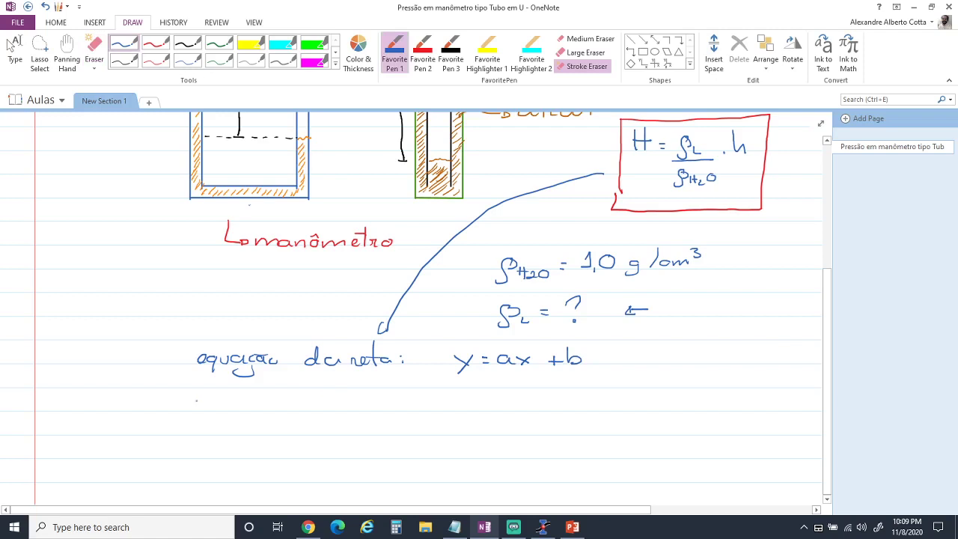
mouse_move(208, 400)
mouse_down()
mouse_move(202, 418)
mouse_move(245, 412)
mouse_up()
drag(255, 397, 256, 405)
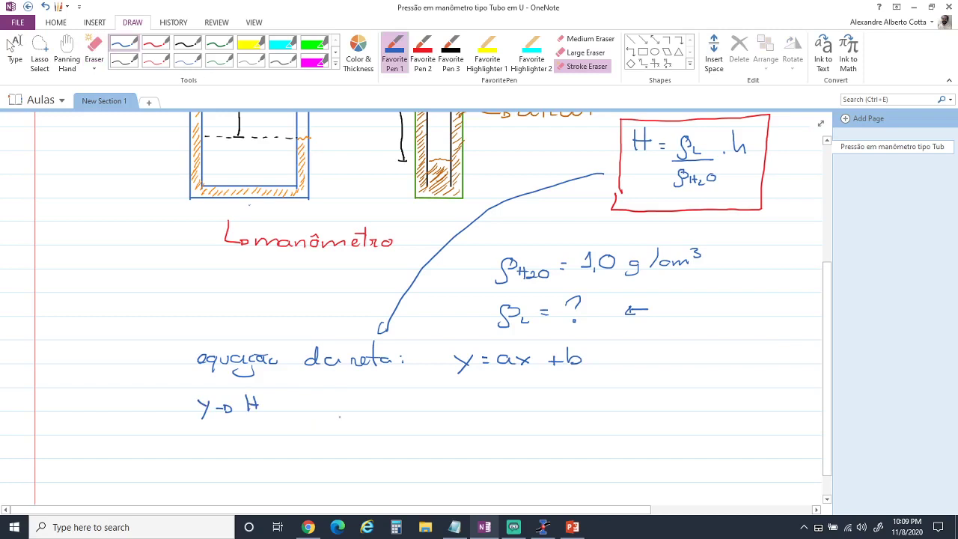
mouse_move(340, 402)
mouse_down()
mouse_move(351, 413)
mouse_move(339, 414)
mouse_up()
drag(361, 409, 447, 409)
drag(433, 418, 450, 419)
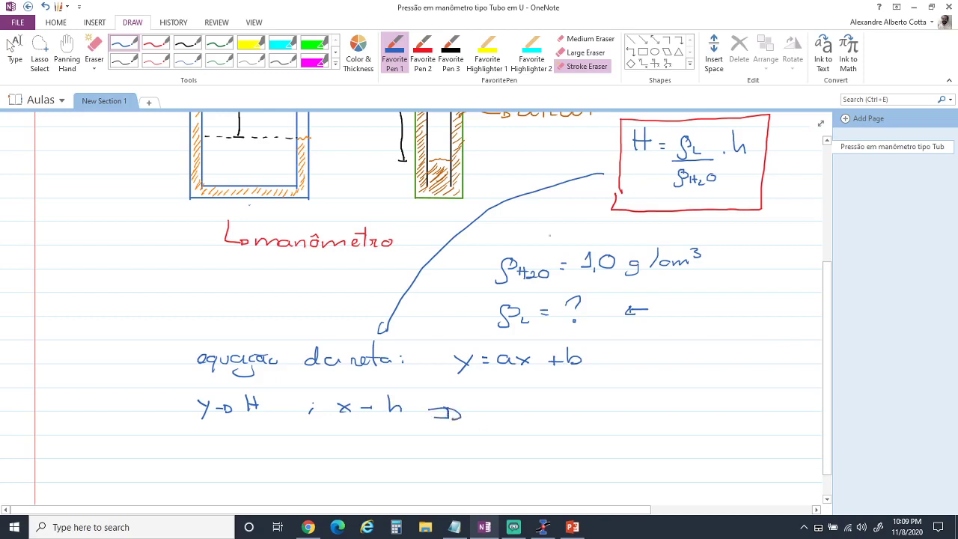
- Handwrite a = ρL/ρH2O and a boxed b = 0 after the implication arrow, and circle the equation y = ax + b
mouse_move(522, 403)
mouse_down()
mouse_move(567, 410)
mouse_move(565, 420)
mouse_move(581, 403)
mouse_move(599, 429)
mouse_move(563, 454)
mouse_move(607, 448)
mouse_up()
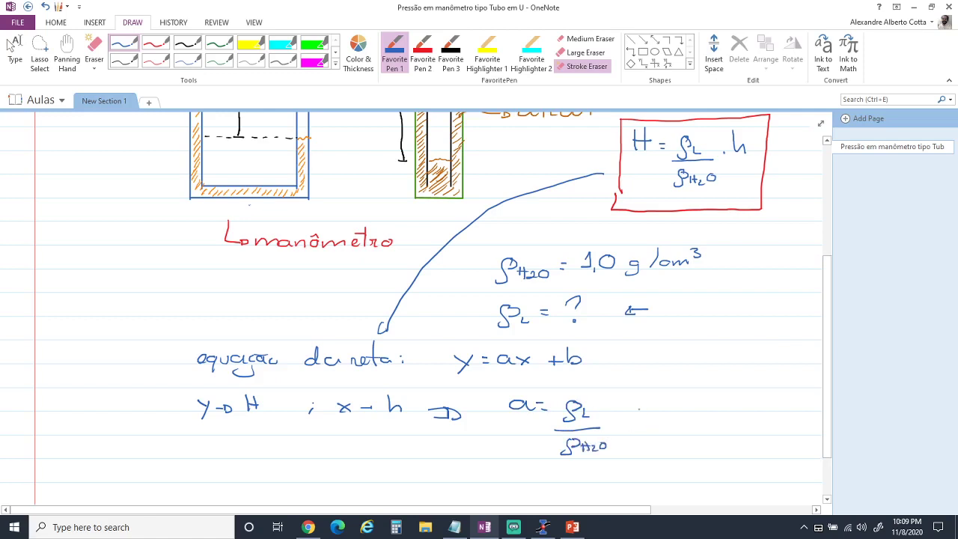
drag(662, 395, 663, 411)
drag(709, 395, 708, 397)
mouse_move(649, 385)
mouse_down()
mouse_move(656, 421)
mouse_move(735, 389)
mouse_move(680, 426)
mouse_up()
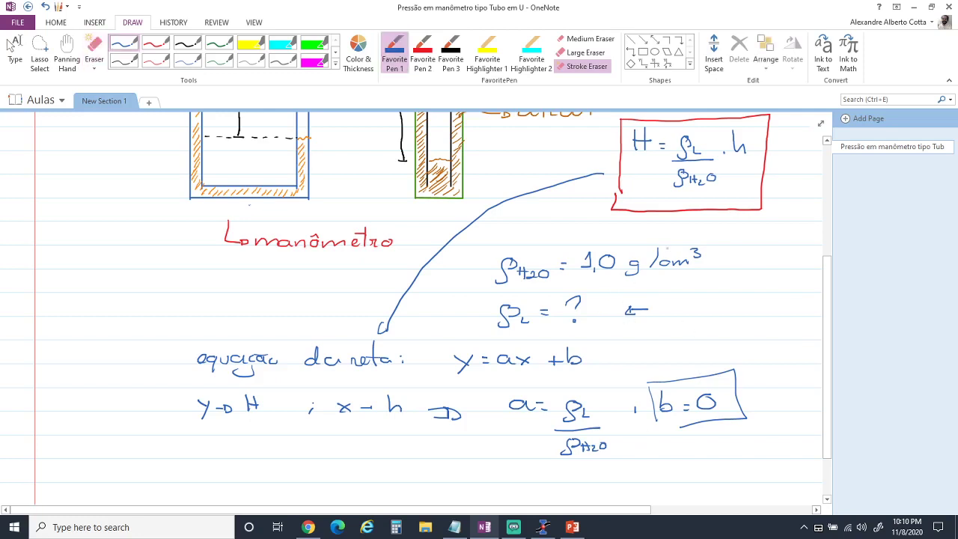
click(664, 263)
mouse_move(458, 338)
mouse_down()
mouse_move(442, 343)
mouse_move(434, 372)
mouse_move(474, 382)
mouse_move(587, 379)
mouse_move(607, 344)
mouse_move(452, 341)
mouse_up()
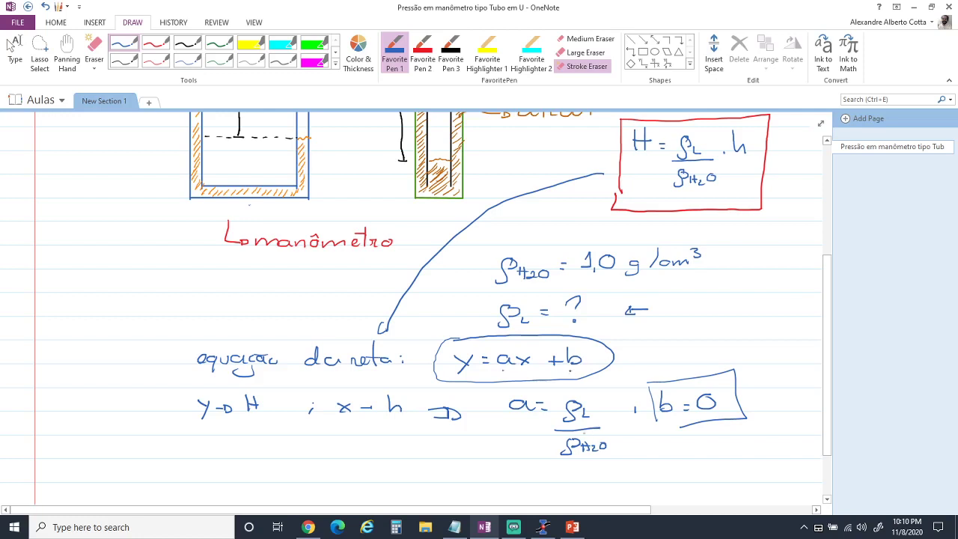
- Underline the coefficient a and handwrite ρL = a ρH2O below the coefficient relations
drag(508, 423, 522, 425)
mouse_move(385, 471)
mouse_down()
mouse_move(378, 492)
mouse_move(392, 482)
mouse_move(409, 488)
mouse_up()
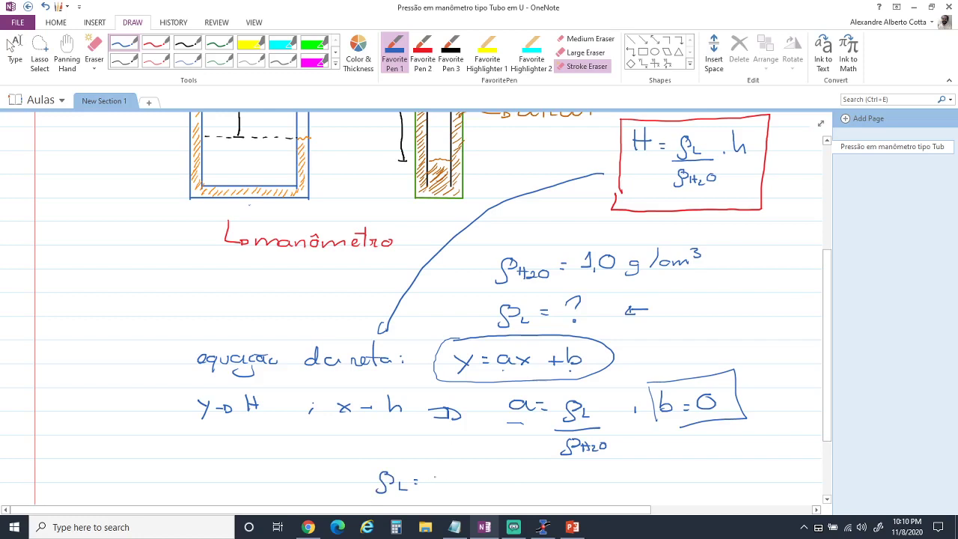
drag(442, 476, 509, 488)
key(alt+d)
key(e)
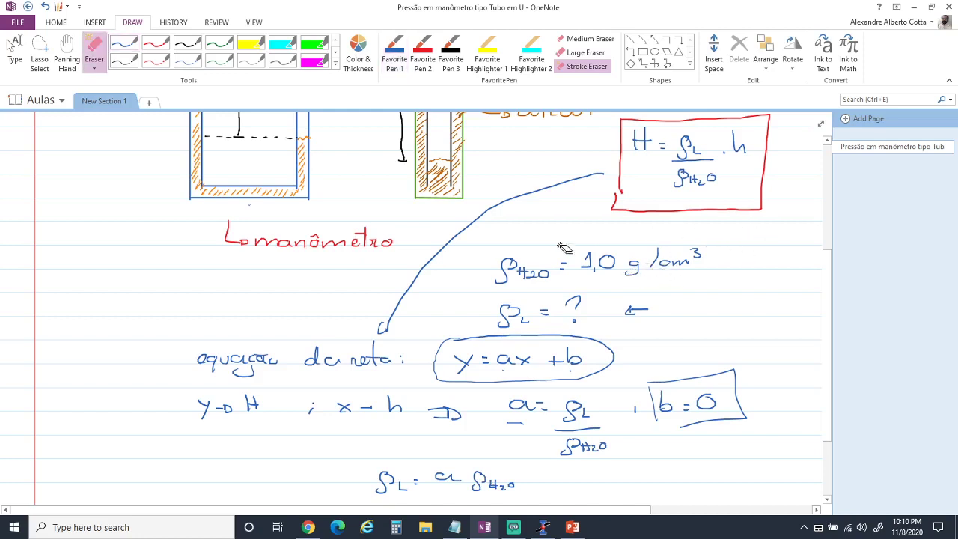
click(647, 263)
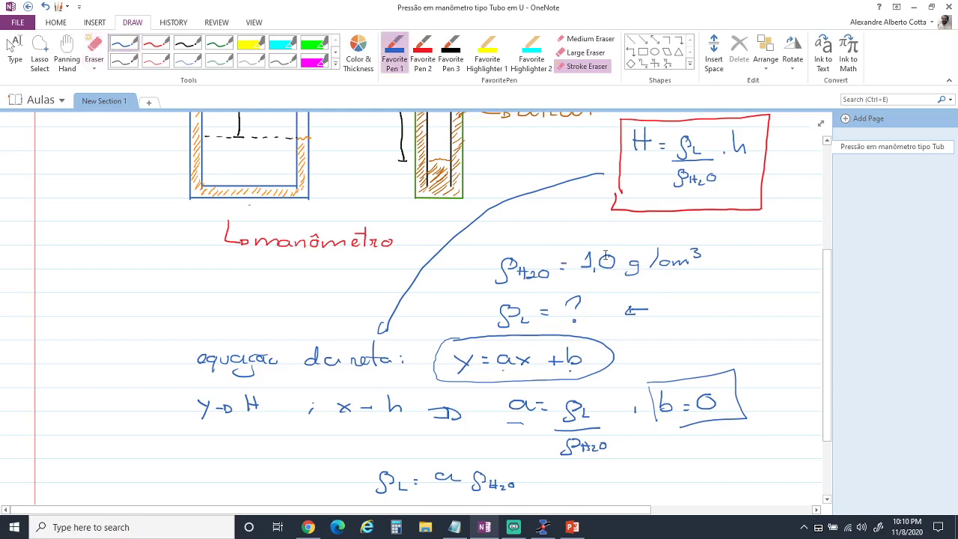
- Switch to SciDAVis and inspect the empty columns 1[X] and 2[Y] of Table1
click(550, 530)
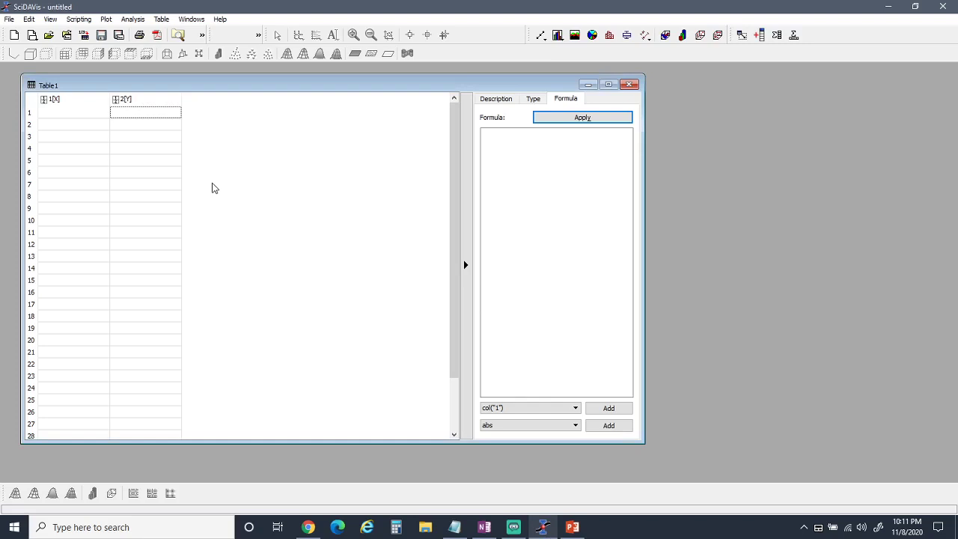
click(77, 103)
click(127, 103)
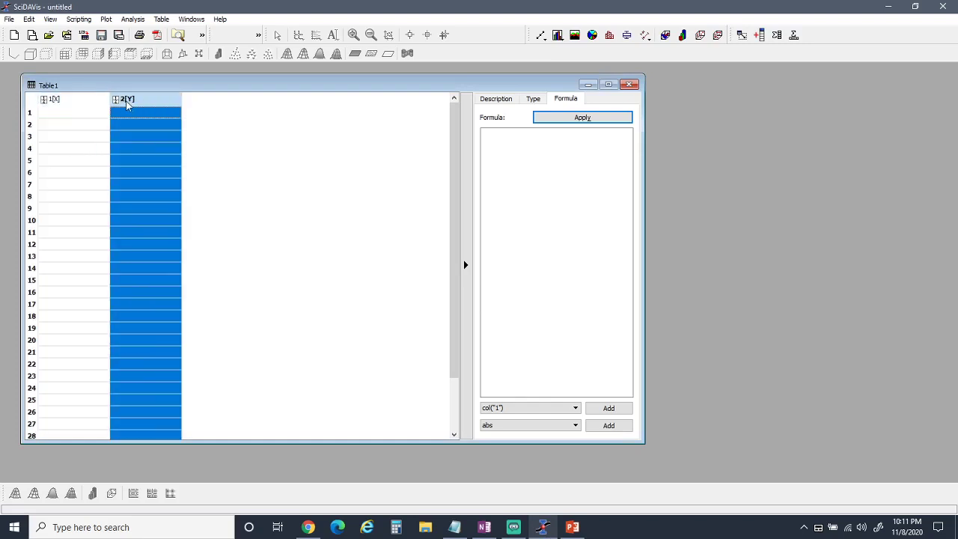
click(281, 120)
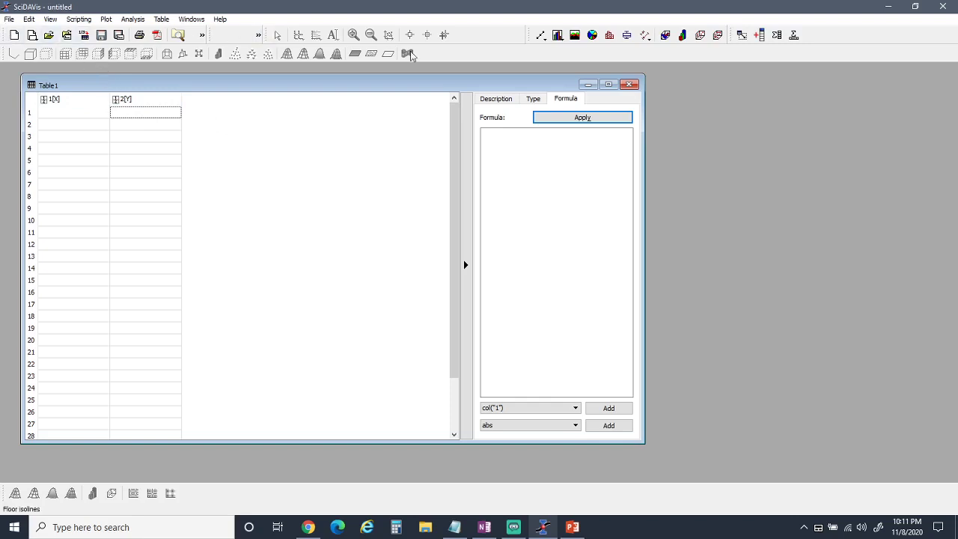
- Examine the file list and options for importing ASCII files, and close the dialog without importing
click(9, 19)
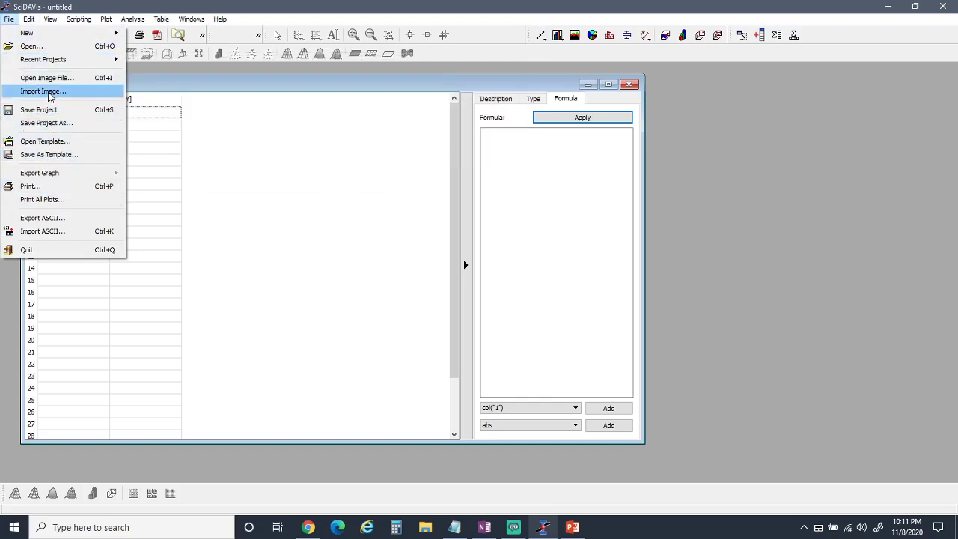
mouse_move(19, 32)
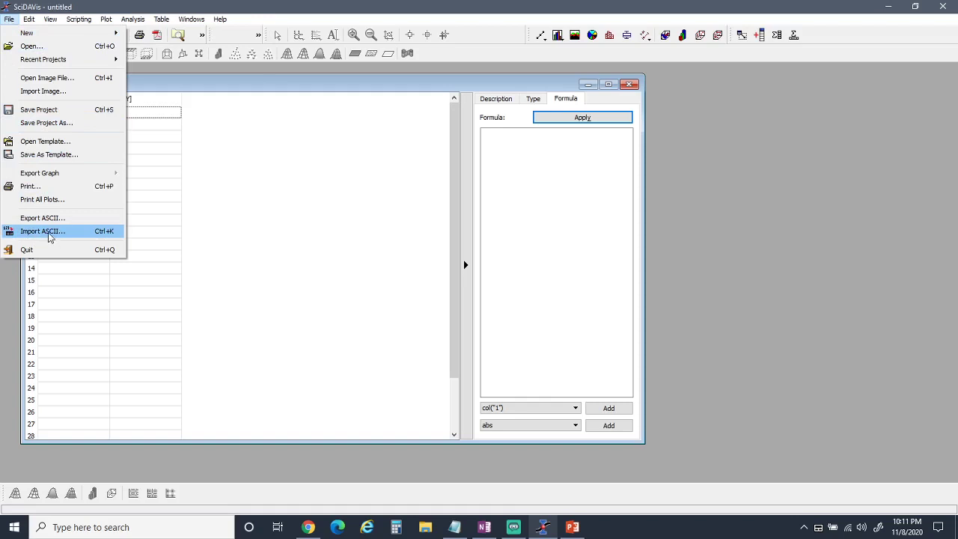
click(48, 232)
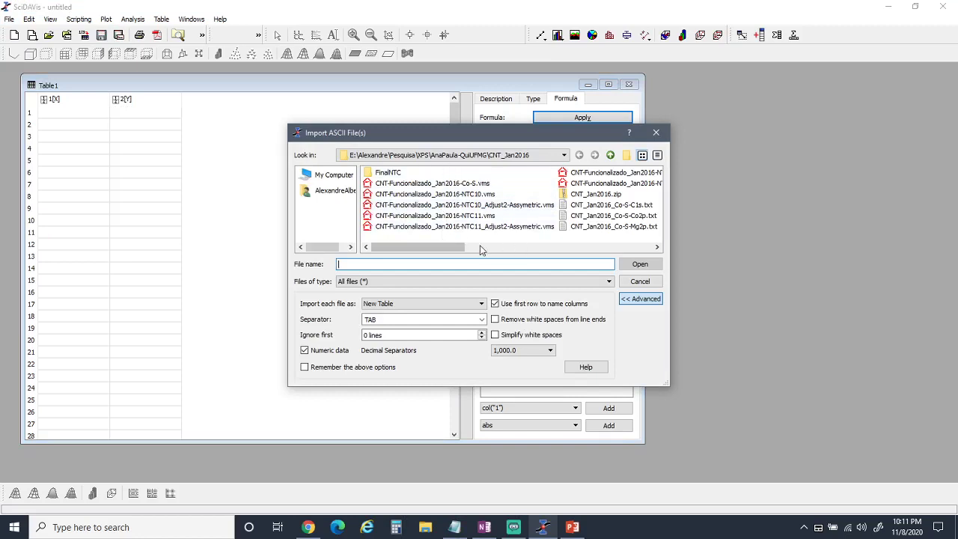
drag(453, 250, 558, 253)
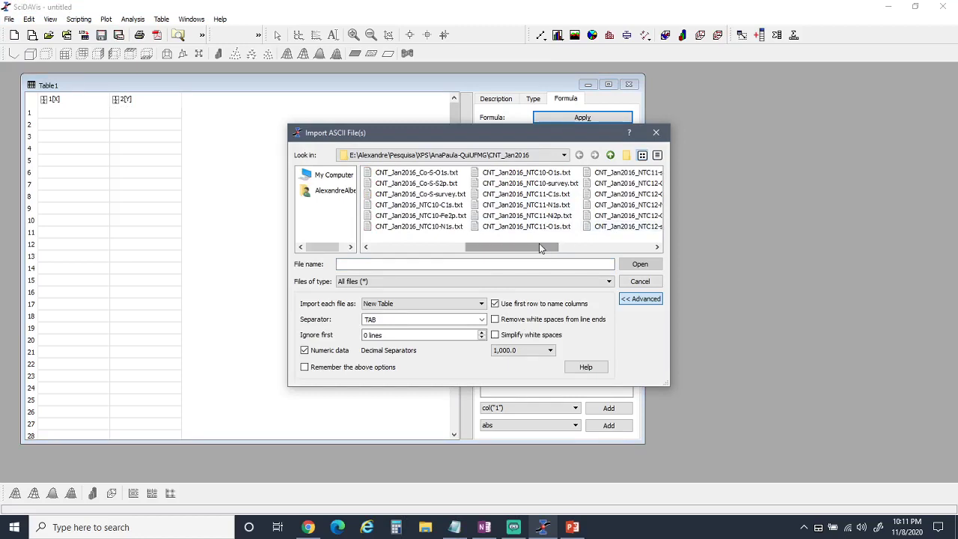
drag(539, 243, 453, 245)
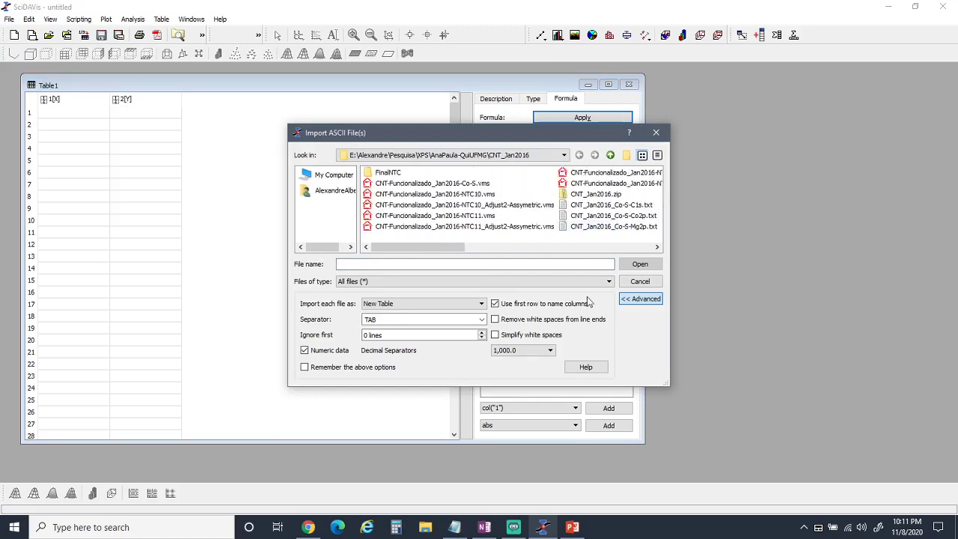
click(640, 281)
- Switch to Notepad and copy all data rows from Dados-01_Pressao_Ponto.txt
click(461, 531)
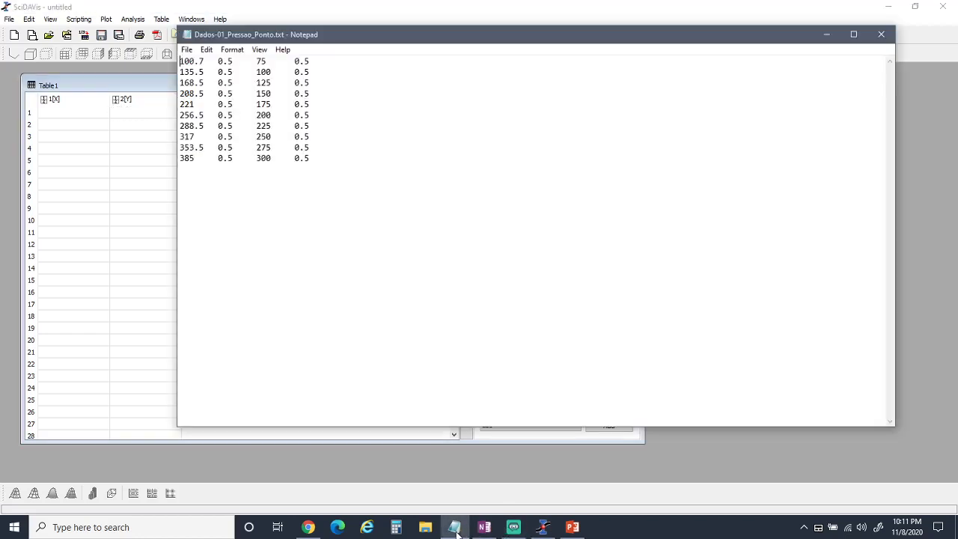
drag(349, 35, 378, 83)
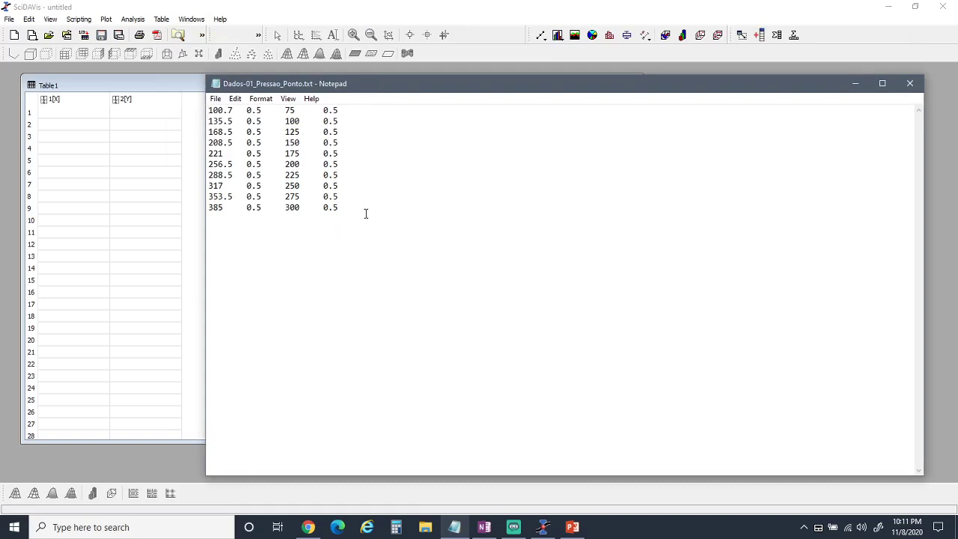
drag(296, 85, 284, 119)
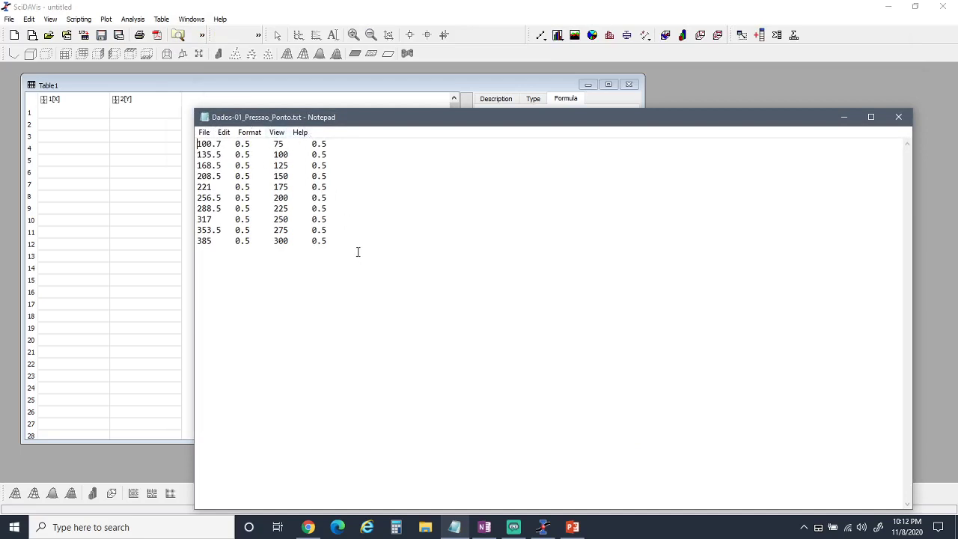
drag(354, 247, 177, 135)
key(ctrl+c)
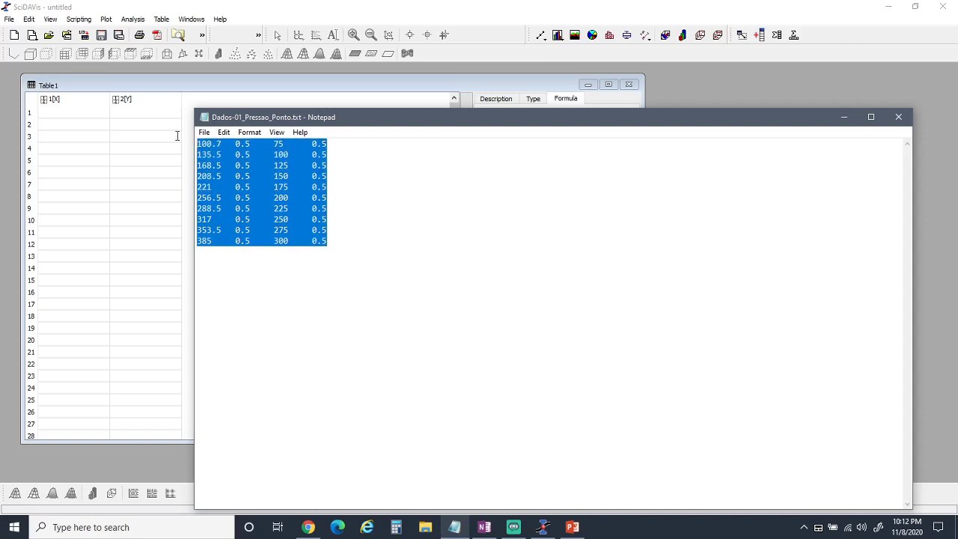
- Paste the copied data into Table1 from the first cell of column 1[X] and check the filled rows
click(85, 114)
key(ctrl+v)
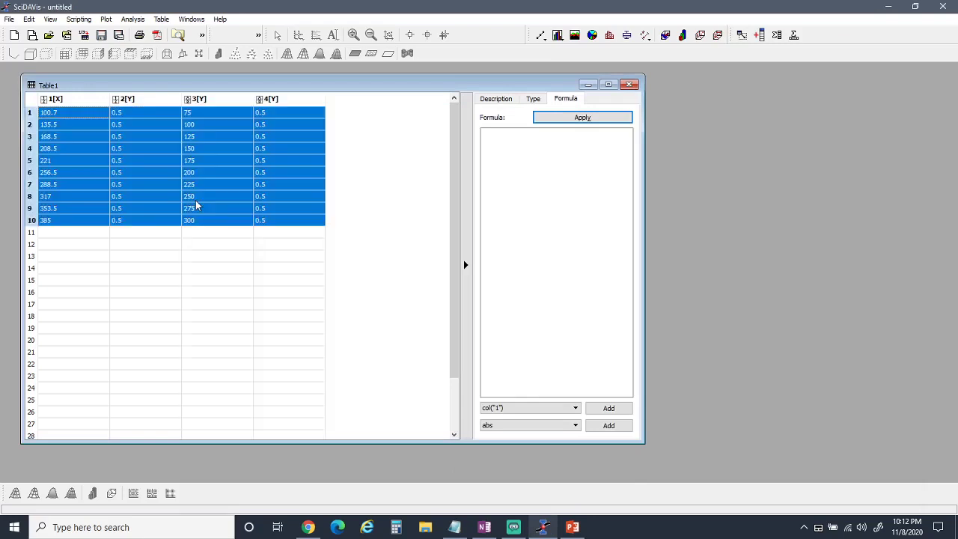
click(74, 116)
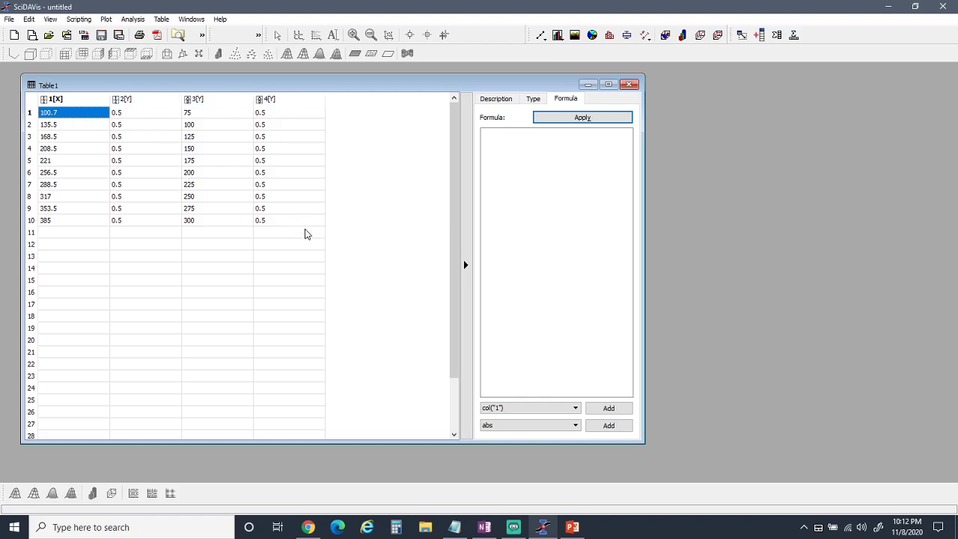
drag(453, 217, 458, 275)
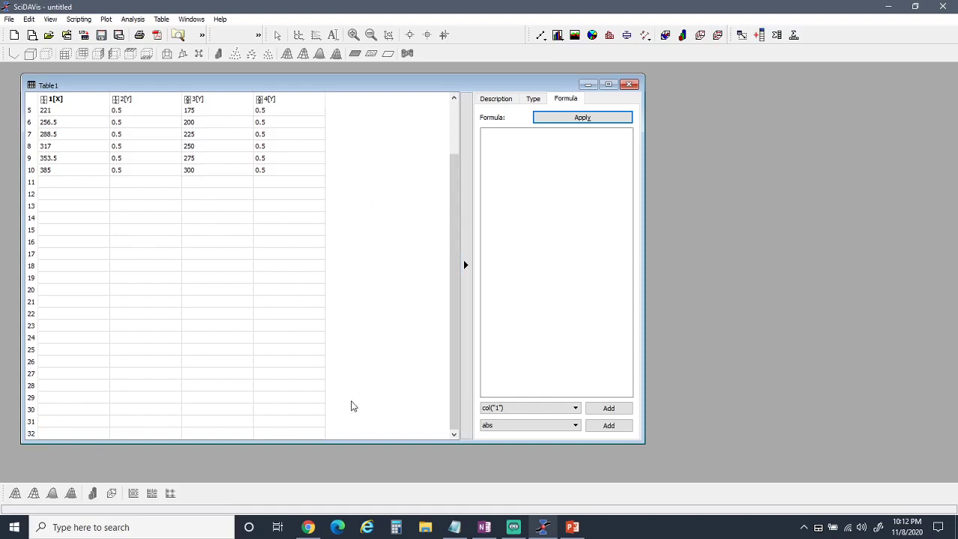
- Compare the pasted rows of Table1 with the source data in Dados-01_Pressao_Ponto.txt in Notepad
drag(456, 329, 457, 214)
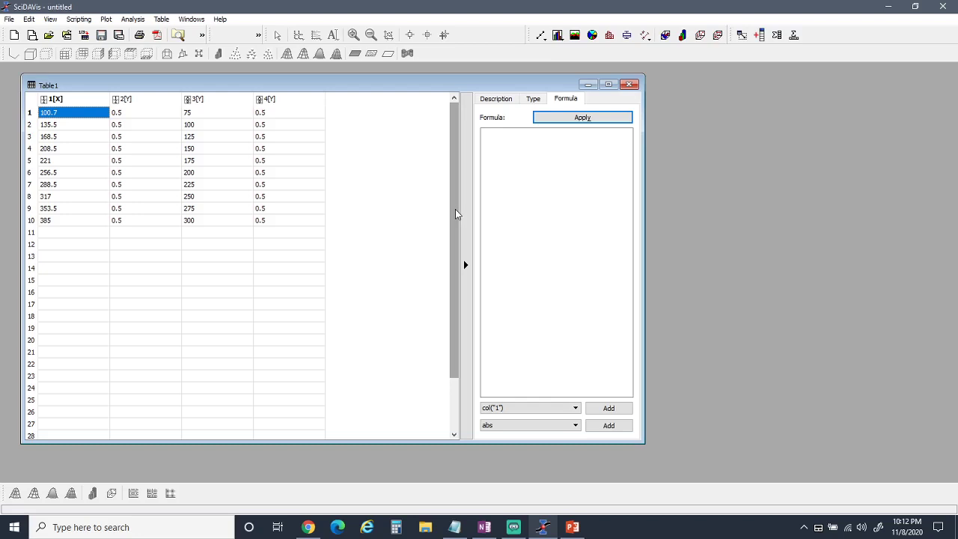
click(463, 531)
click(356, 309)
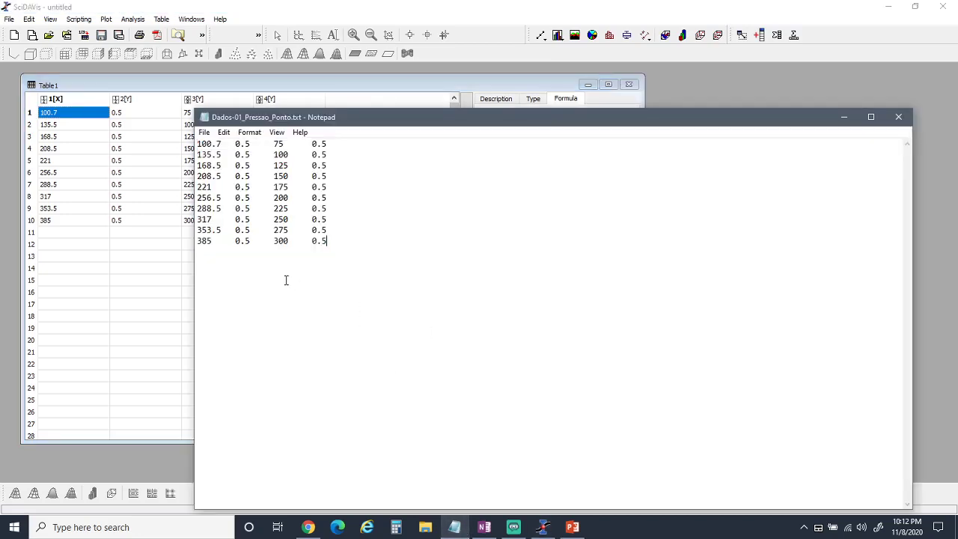
drag(224, 143, 171, 242)
click(217, 291)
- Switch back to SciDAVis and rename the first column of Table1 to h and the second to Eh
click(69, 103)
click(70, 100)
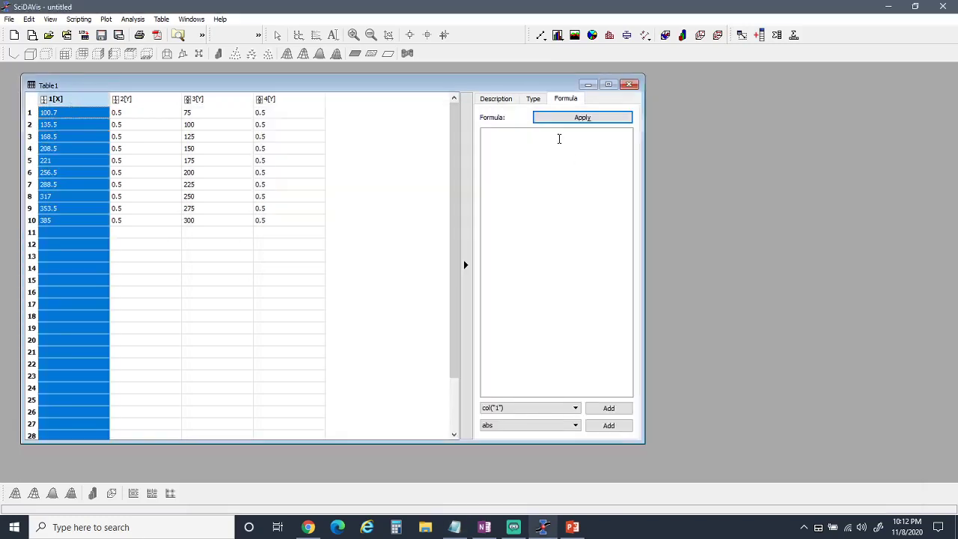
click(494, 102)
double_click(507, 139)
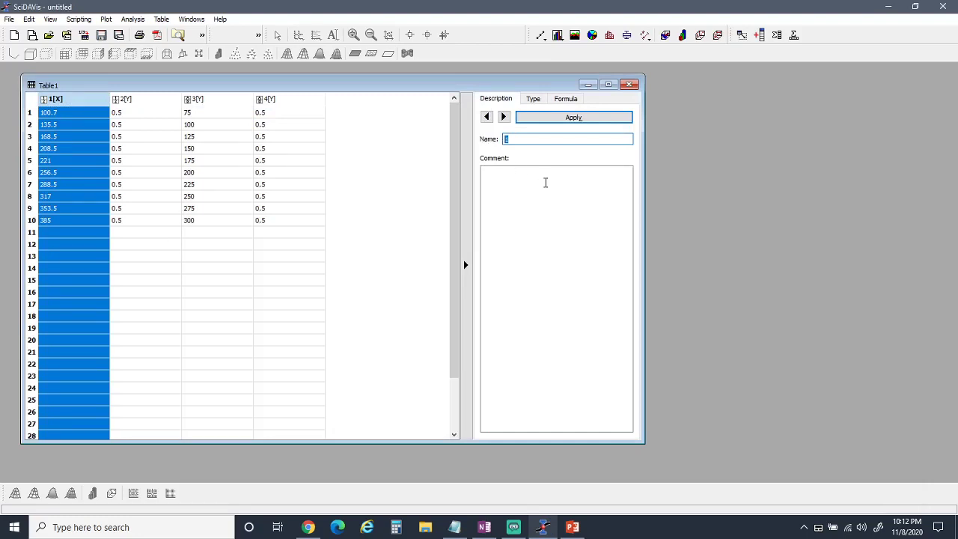
text(h)
click(567, 120)
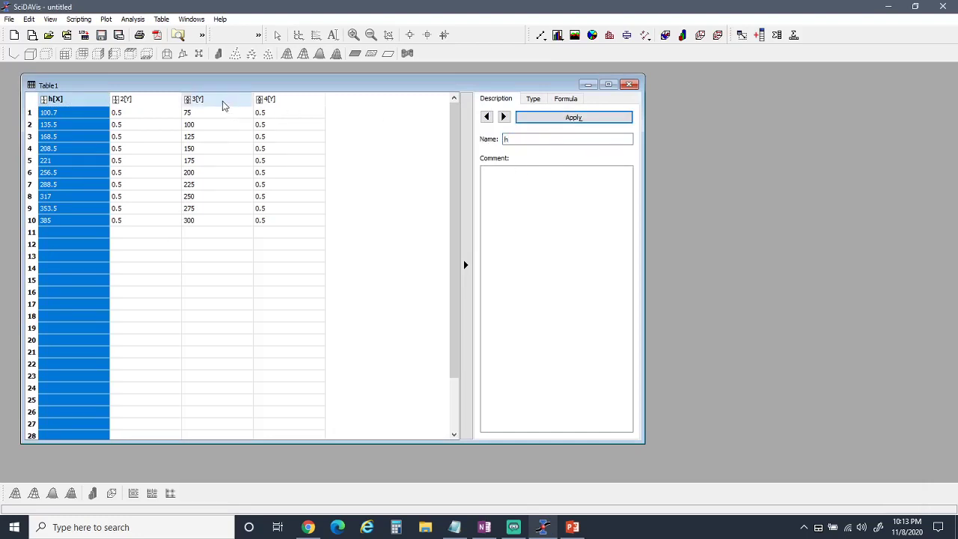
click(152, 103)
double_click(526, 139)
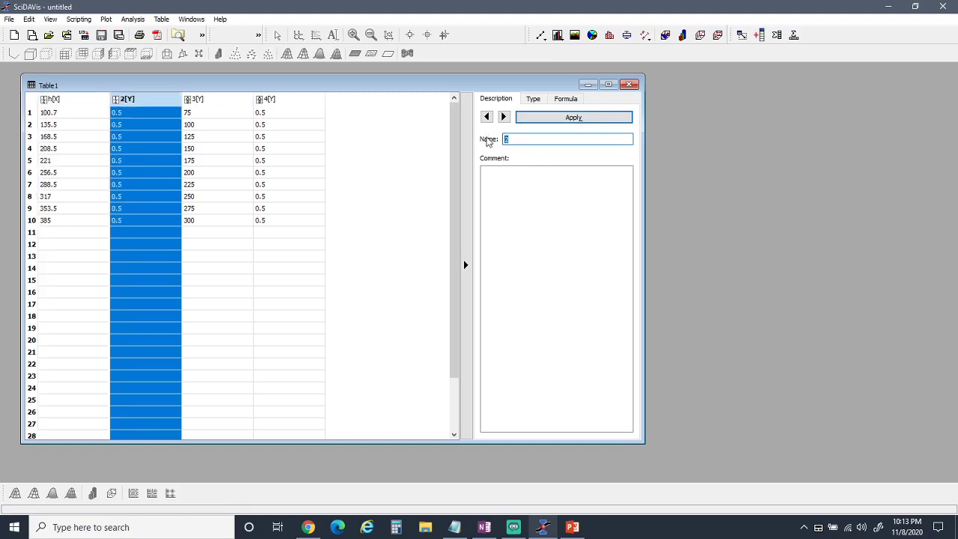
text(Eh)
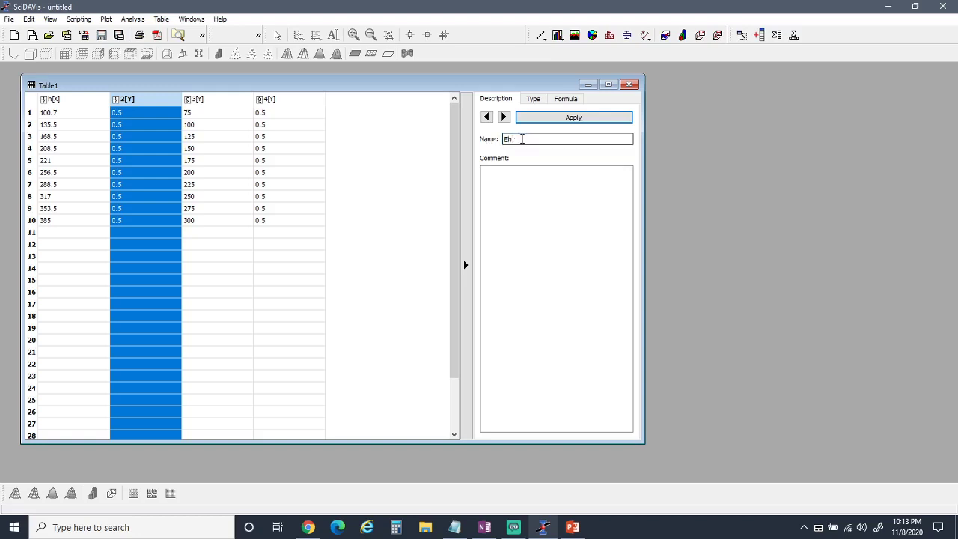
click(535, 119)
- Rename the third column of Table1 to H and the fourth to EH
click(213, 98)
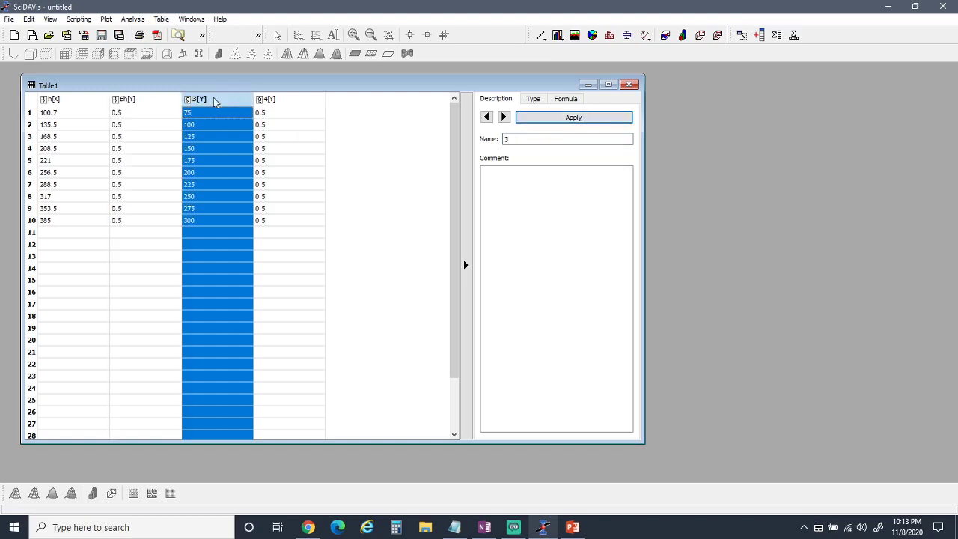
double_click(507, 140)
text(H)
click(531, 120)
click(287, 100)
double_click(507, 140)
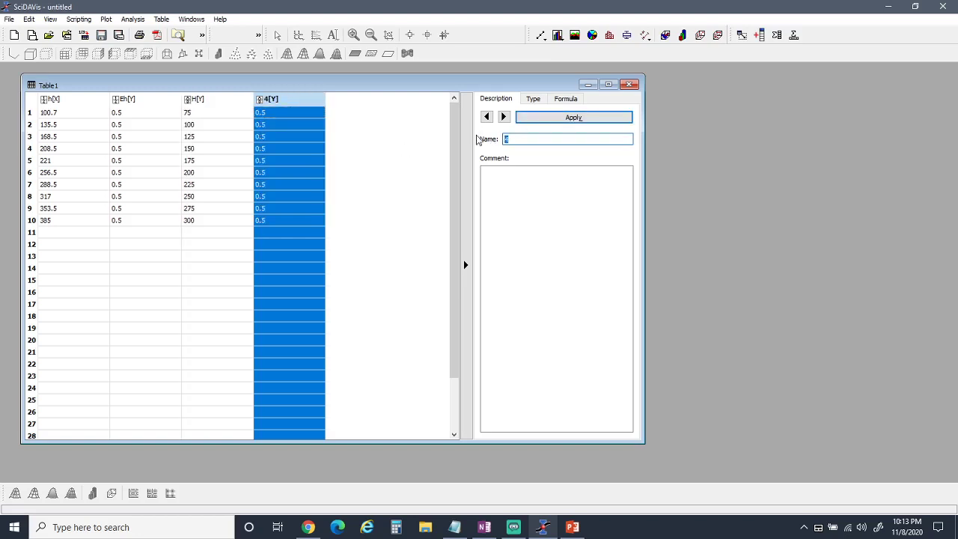
text(EH)
click(552, 124)
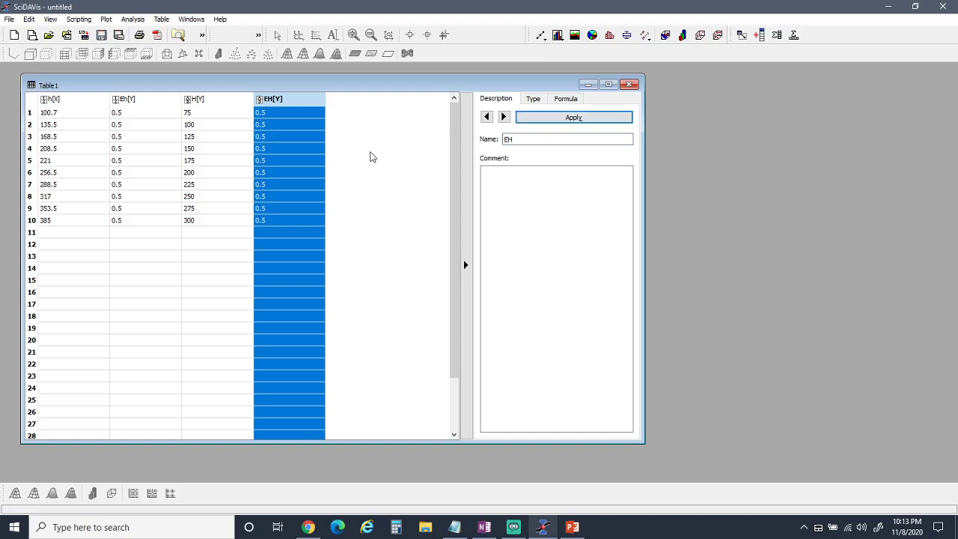
click(379, 240)
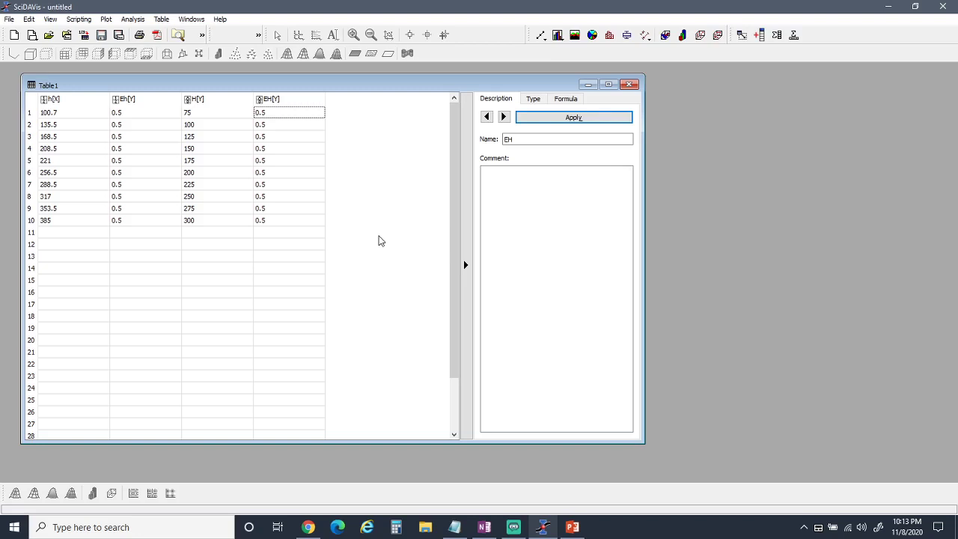
- Switch to OneNote and review how H and h relate to y and x in the line equation
click(484, 527)
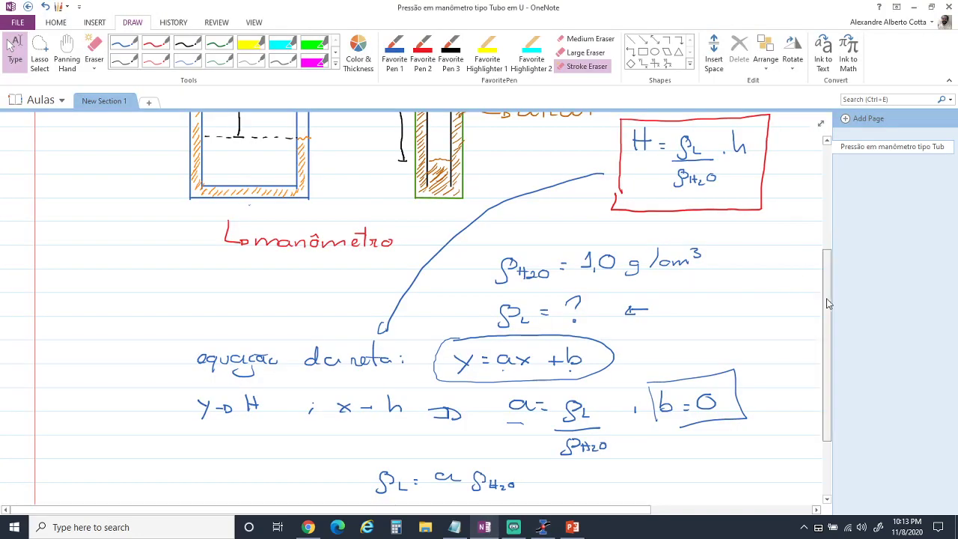
scroll(831, 262, up, 2)
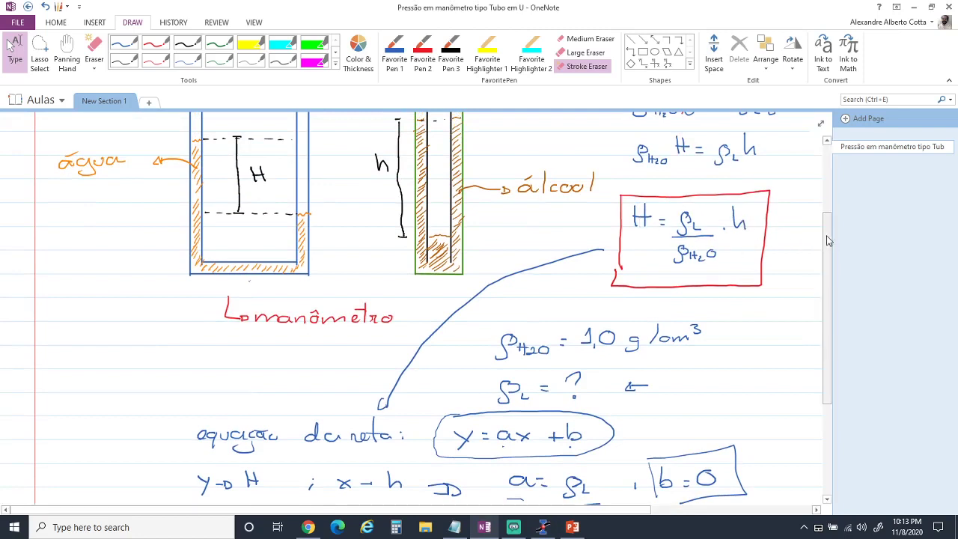
scroll(829, 241, down, 1)
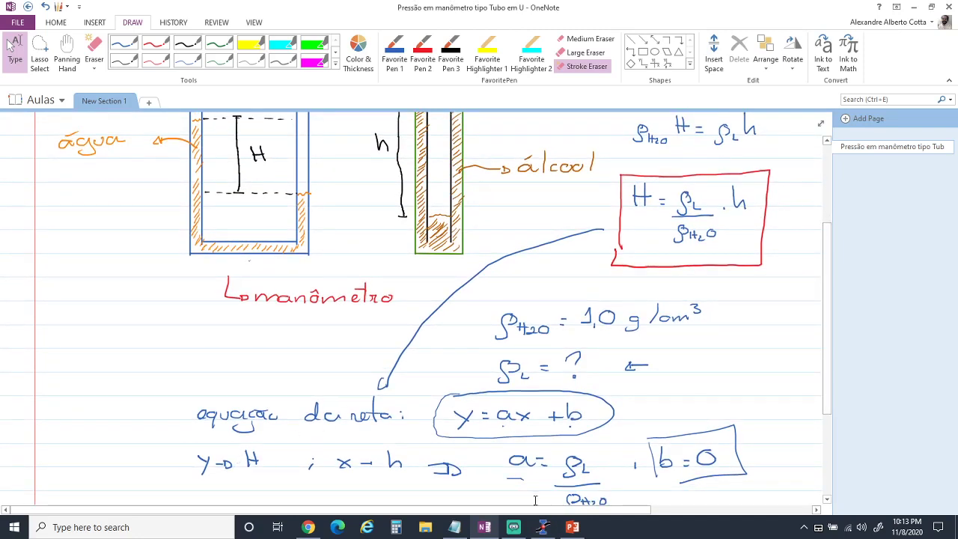
- Return to SciDAVis and examine the plot designations available for column h without changing it
click(543, 527)
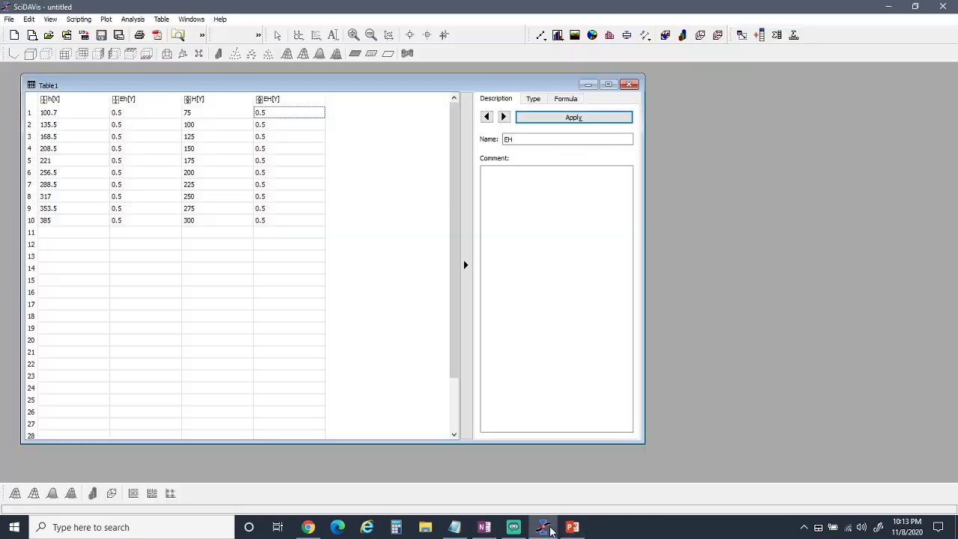
click(69, 100)
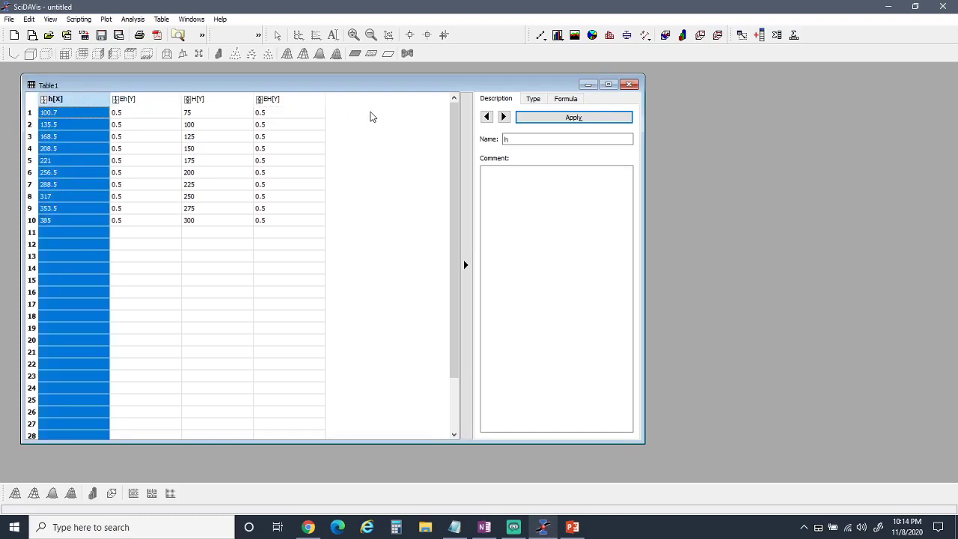
right_click(69, 103)
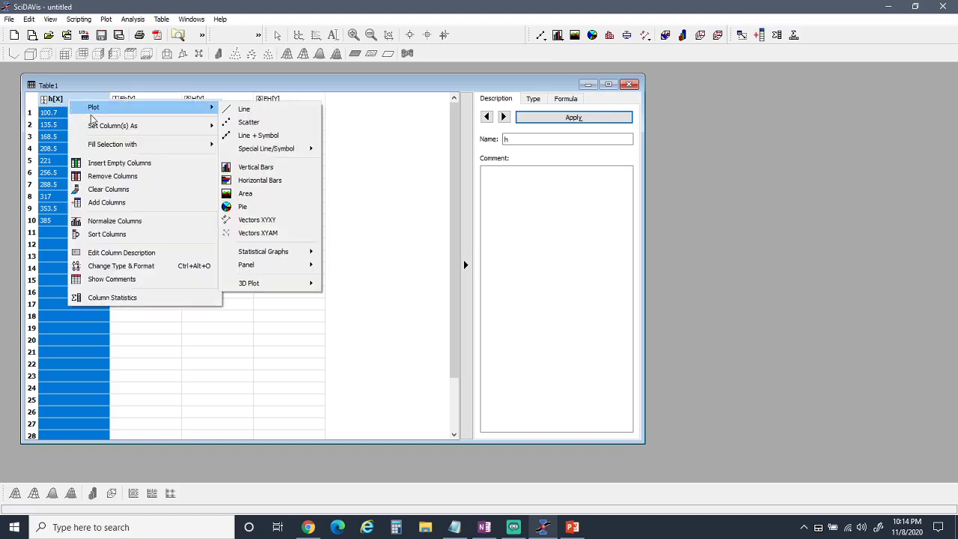
mouse_move(96, 127)
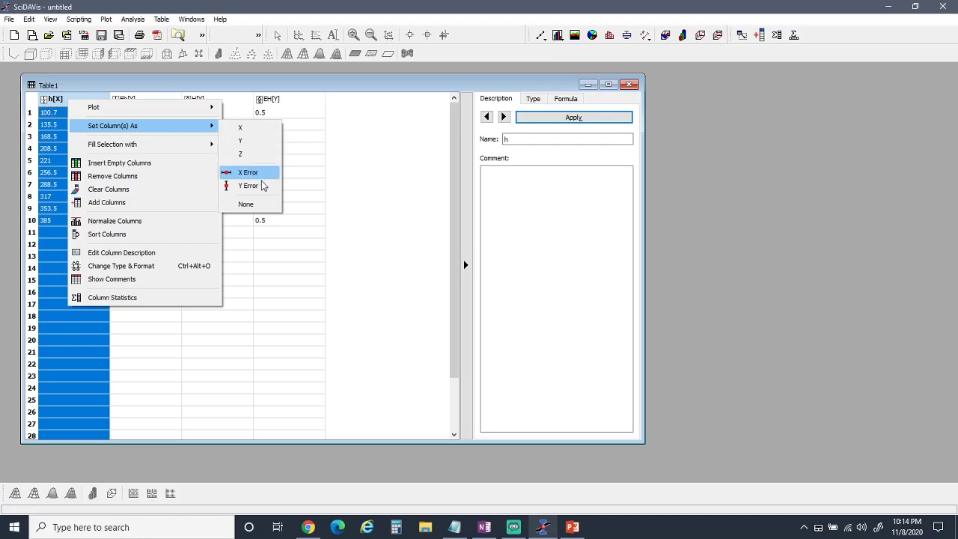
click(379, 183)
- Set the Eh column's plot designation to X Error
click(122, 114)
click(133, 99)
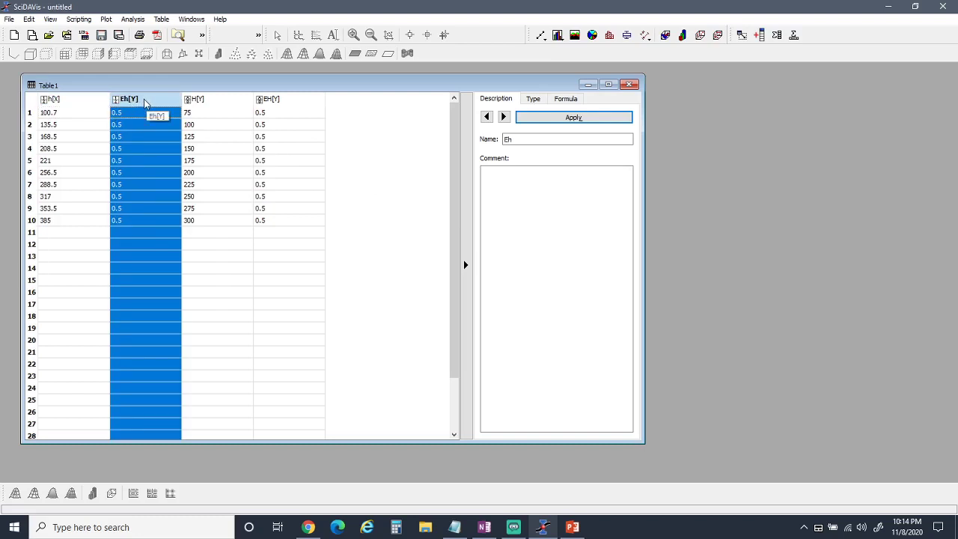
right_click(145, 99)
mouse_move(198, 133)
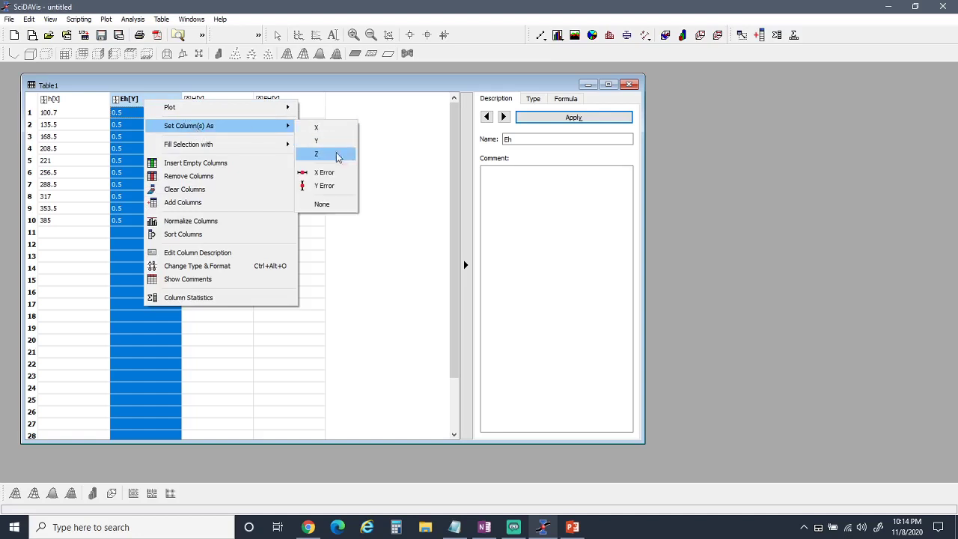
click(344, 177)
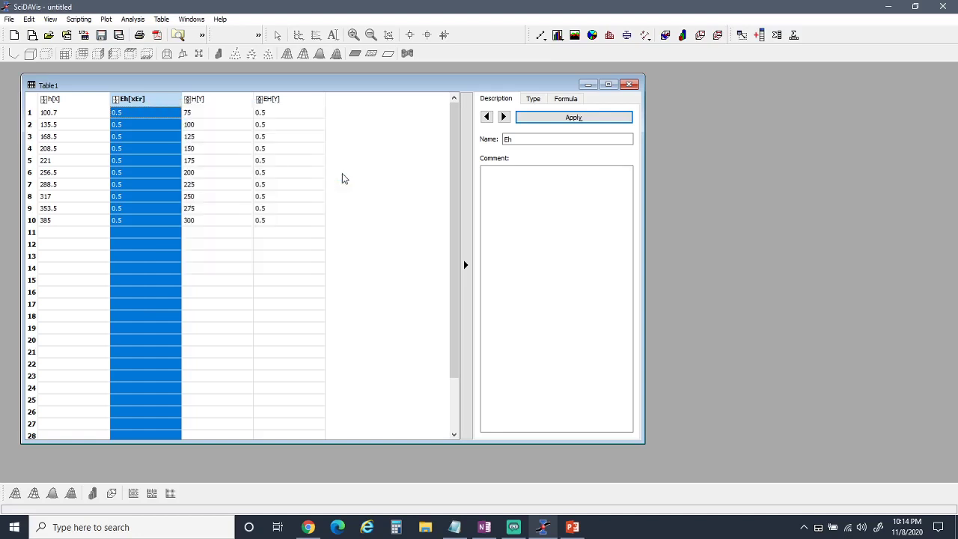
- Set the EH column's plot designation to Y Error
click(295, 101)
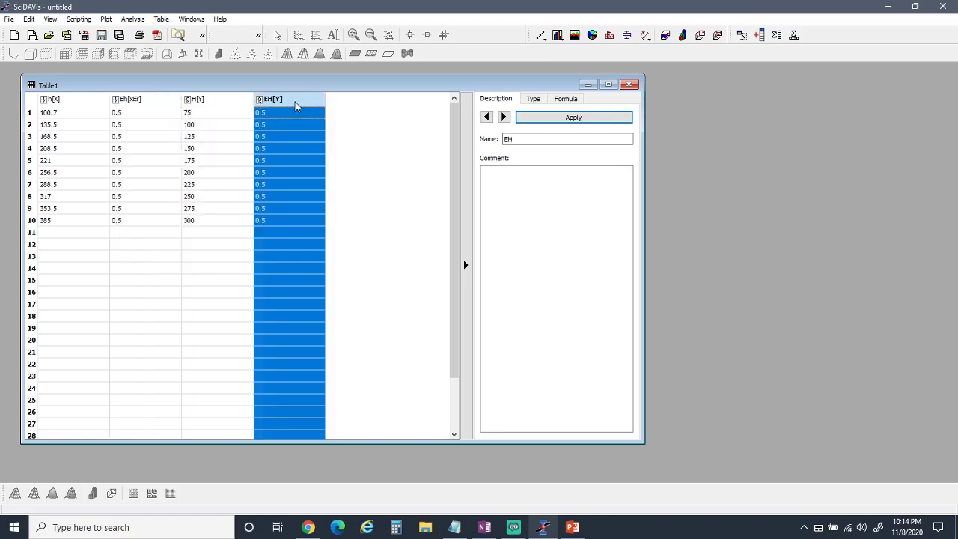
right_click(292, 101)
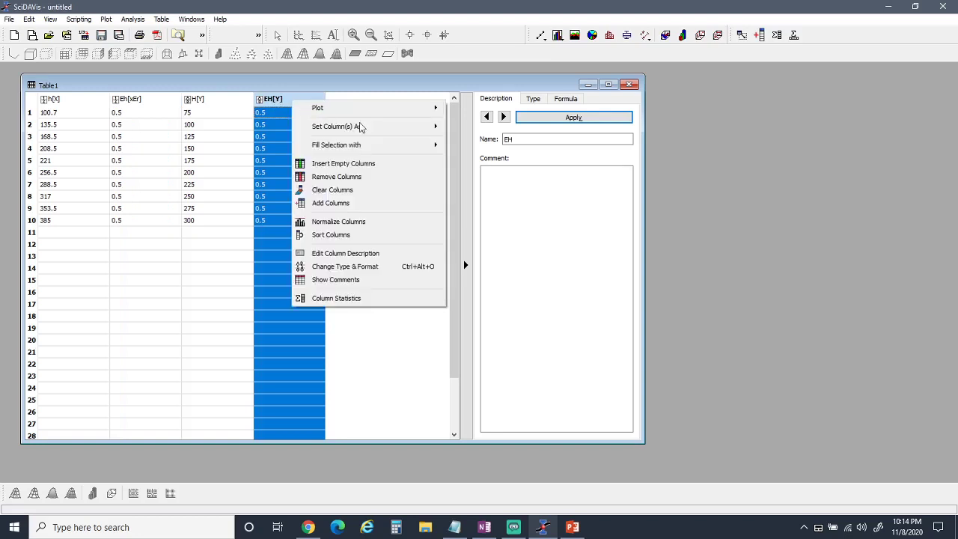
mouse_move(365, 135)
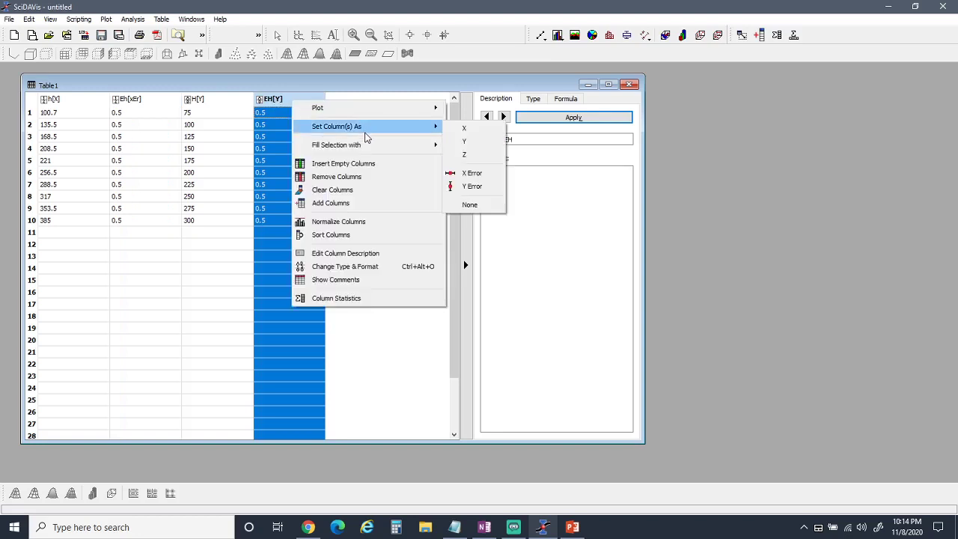
click(474, 186)
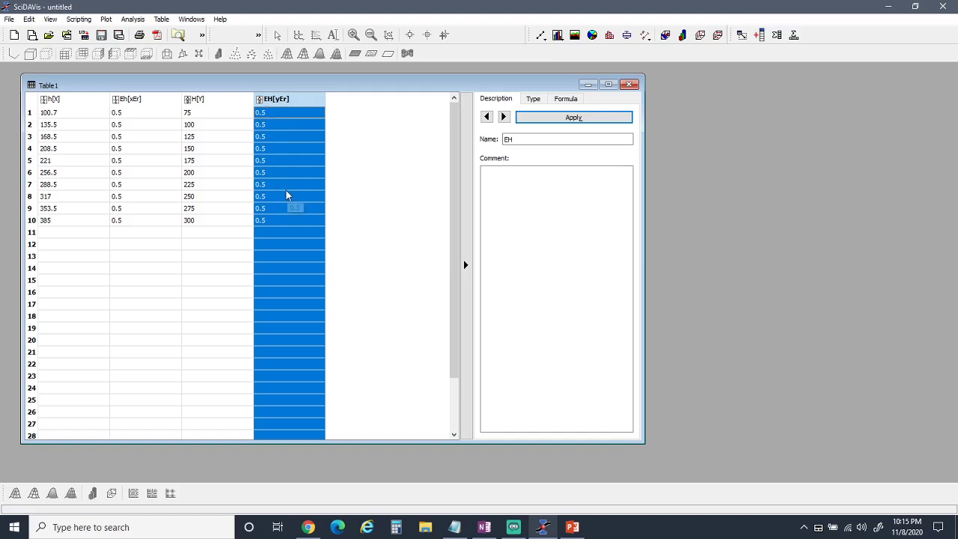
- Inspect the data type and format settings of columns EH, Eh and h in Table1
click(534, 99)
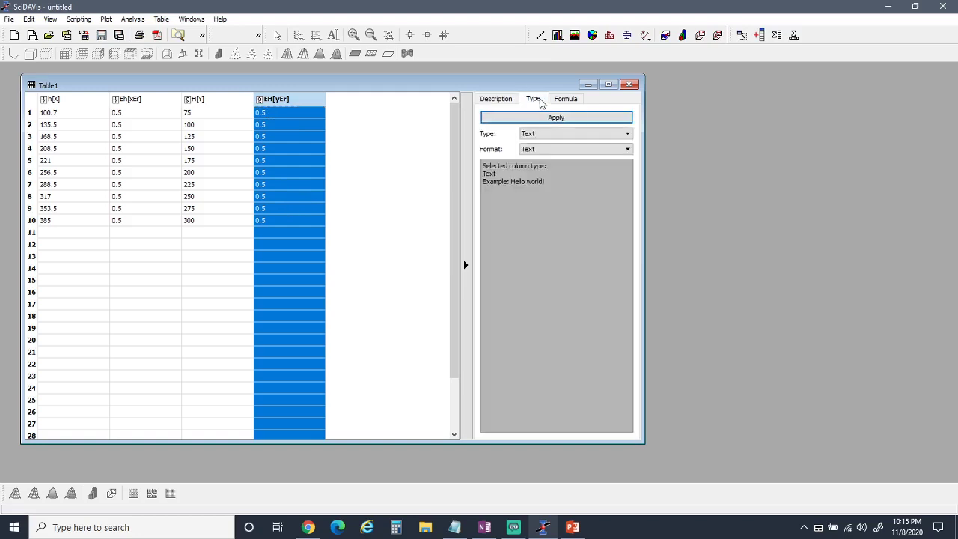
click(360, 141)
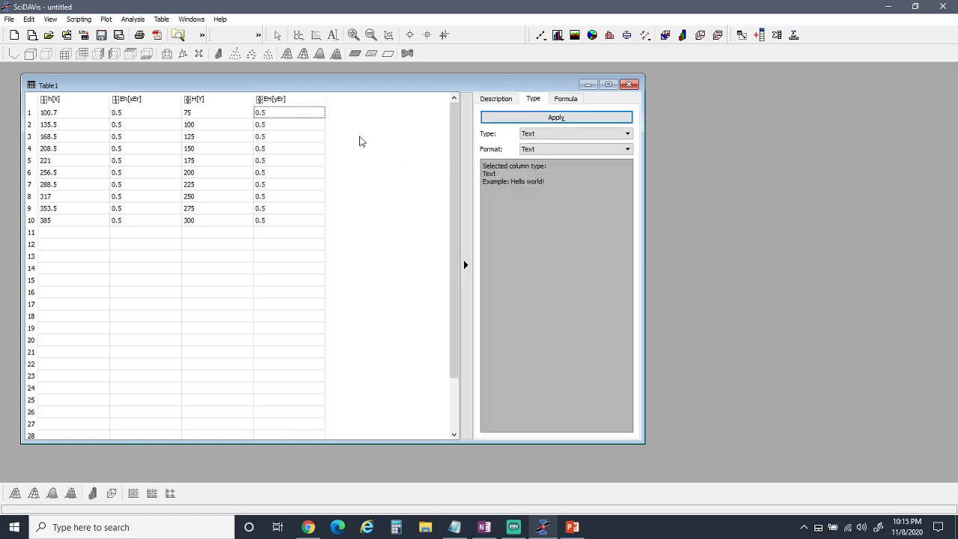
click(137, 125)
click(81, 125)
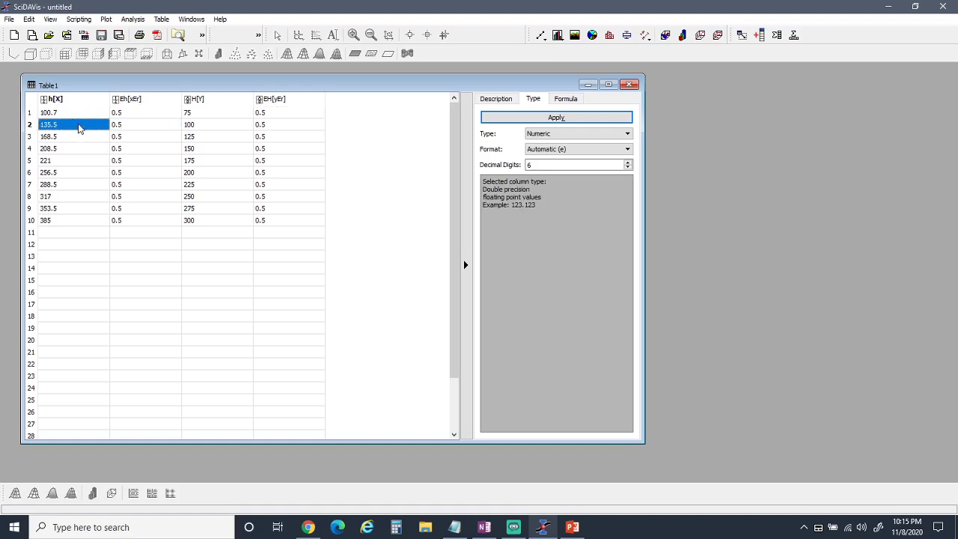
click(74, 115)
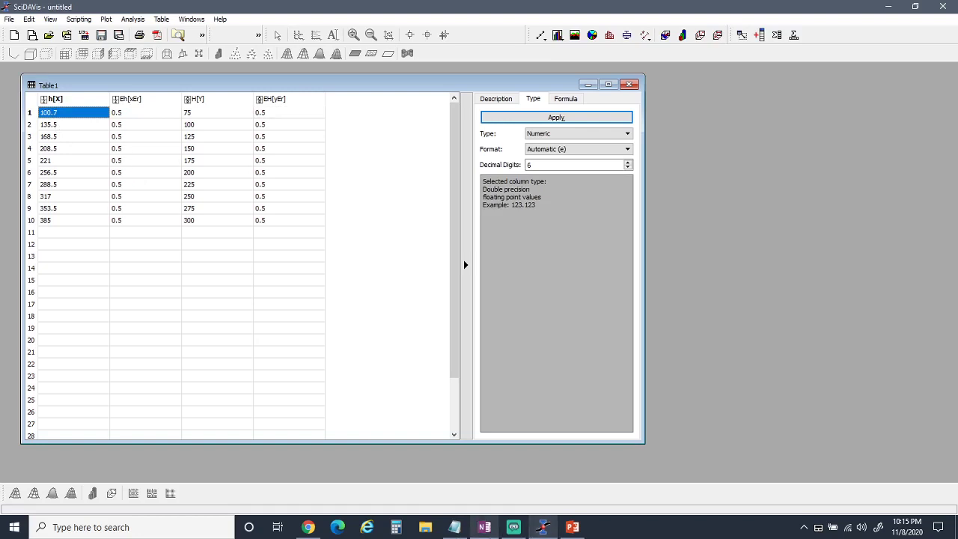
- Switch to Notepad, check the decimal separator in the first value of Dados-01_Pressao_Ponto.txt, and return to SciDAVis
click(454, 527)
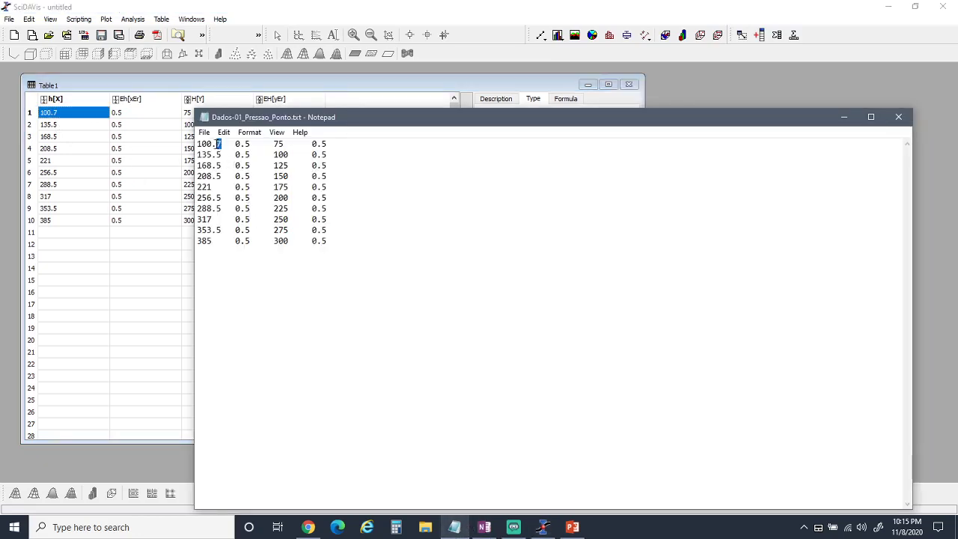
drag(218, 144, 212, 144)
click(171, 92)
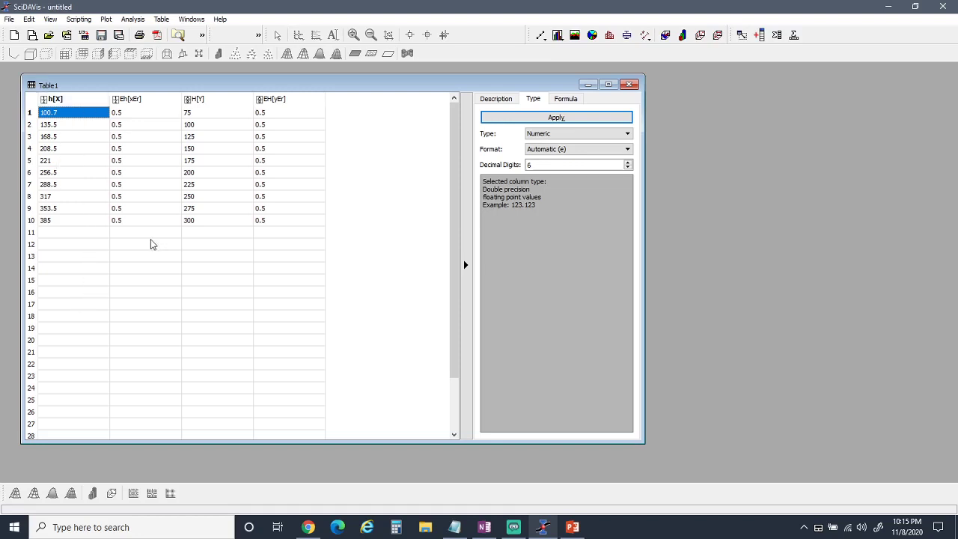
- Enter 13,3 with a decimal comma in row 16 of column h and select that cell for checking
click(62, 293)
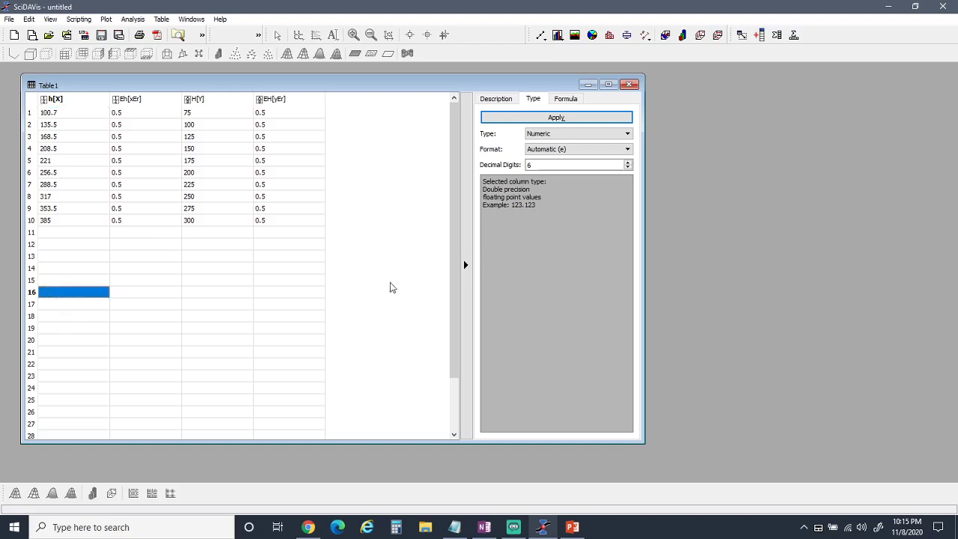
text(13)
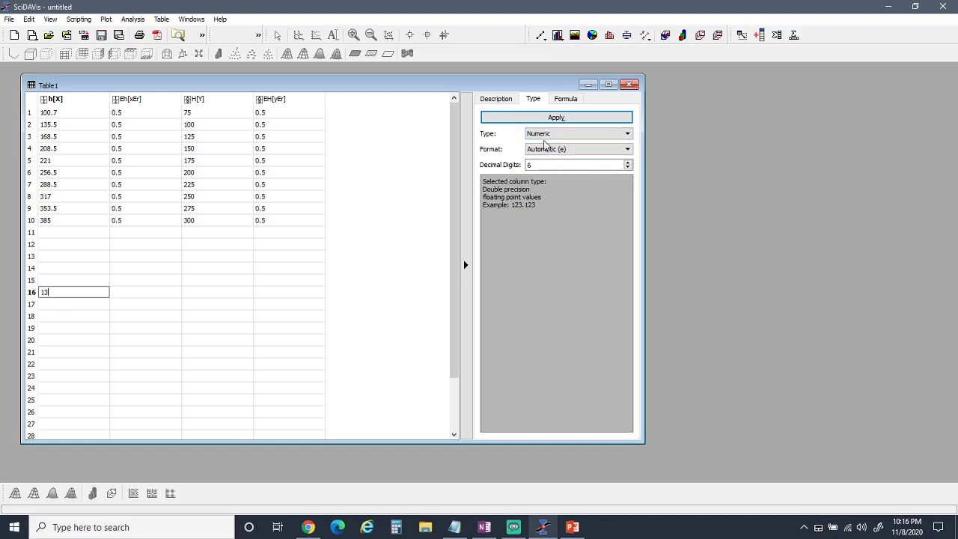
text(,3)
key(Return)
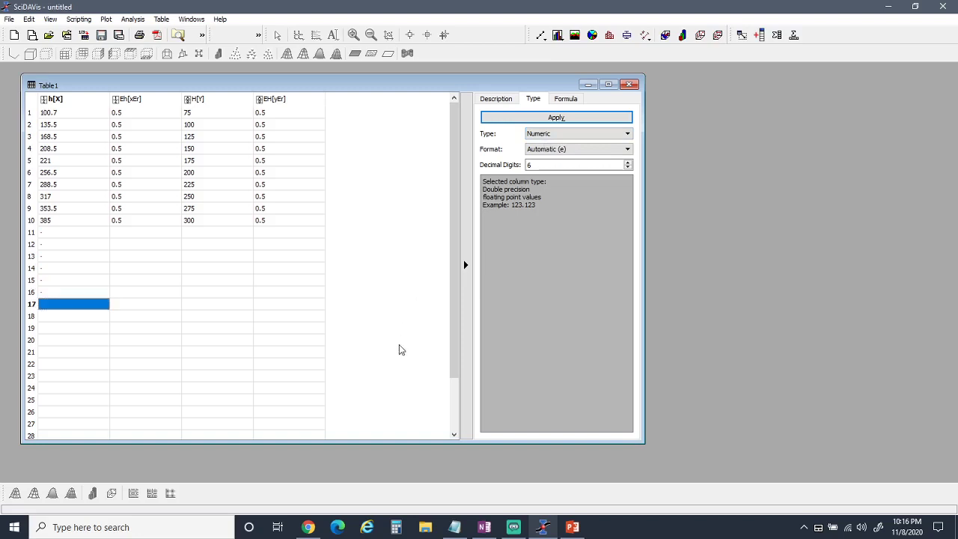
click(47, 295)
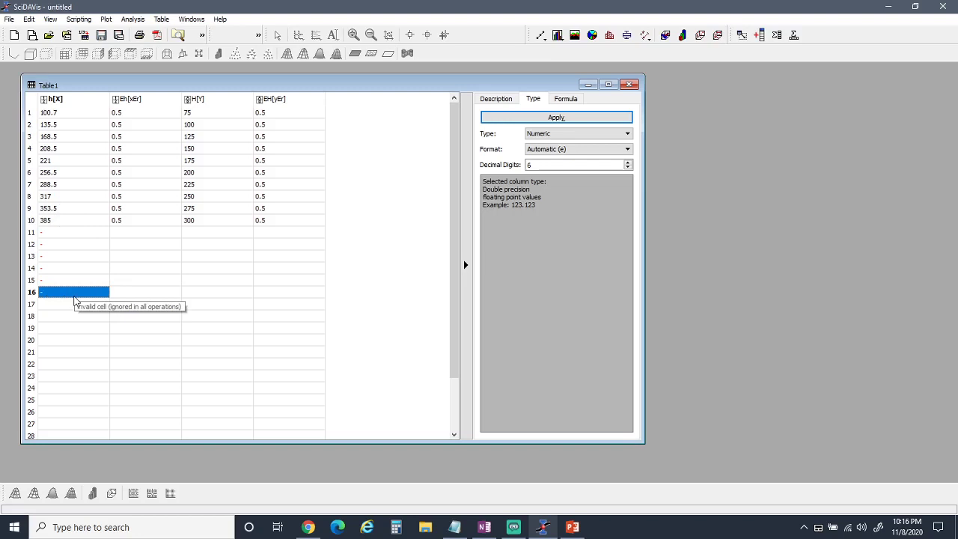
- Try 13,3 with a decimal comma again in row 16 of column h and reselect the cell
click(127, 258)
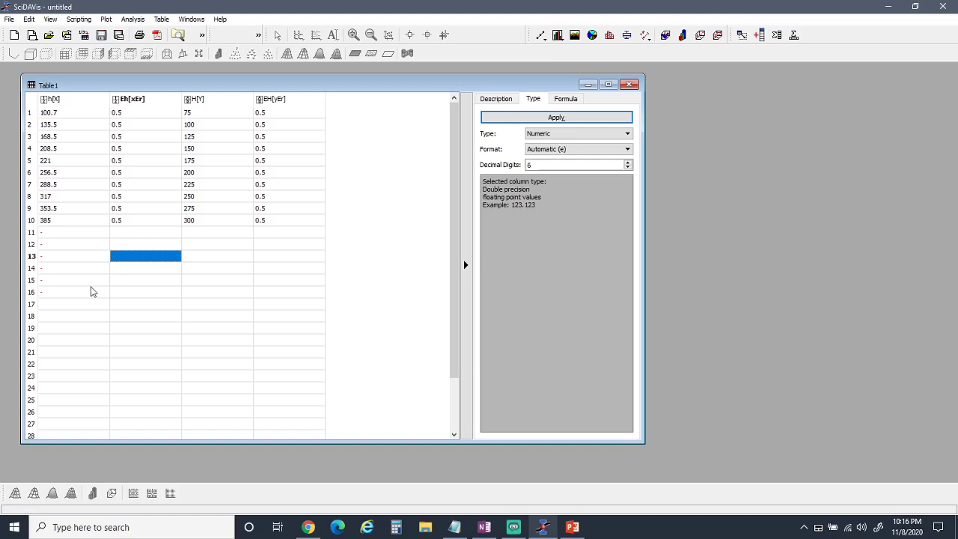
click(66, 296)
double_click(64, 298)
text(13,3)
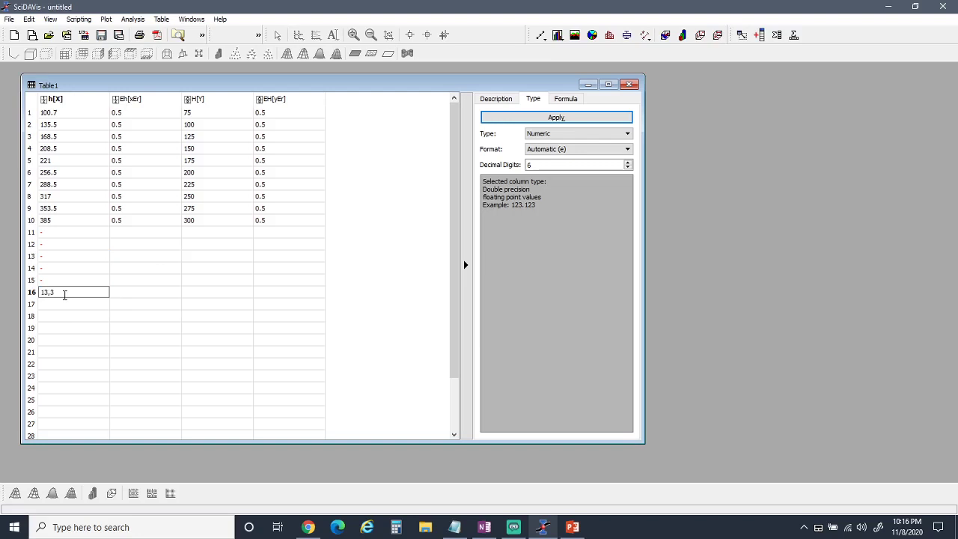
key(Return)
click(63, 295)
- Check the decimal separator options in the general numeric format preferences and leave without changing them
click(29, 19)
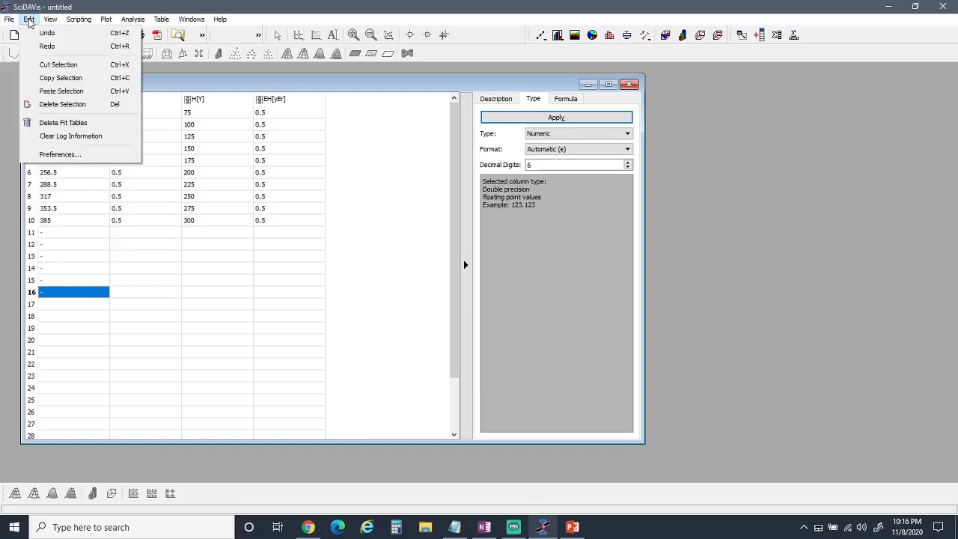
click(60, 154)
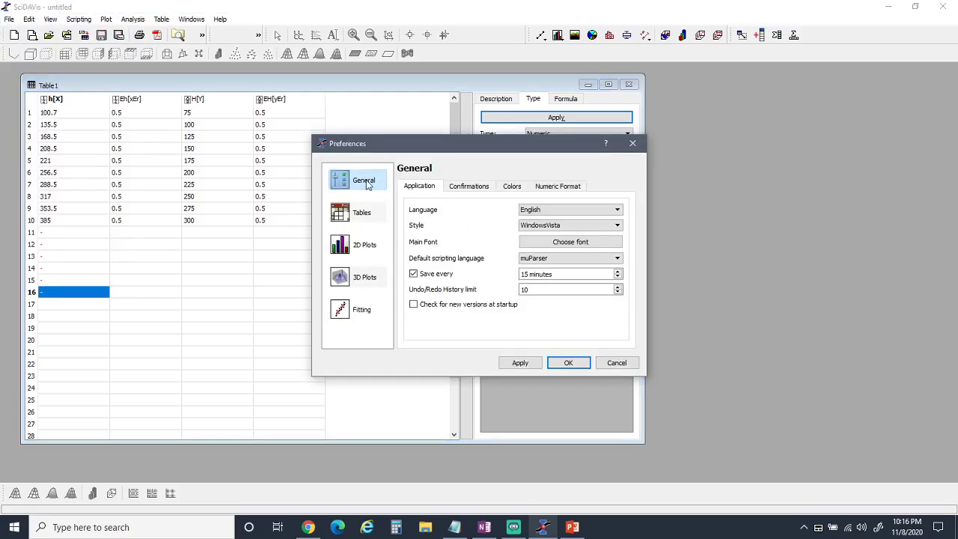
click(563, 188)
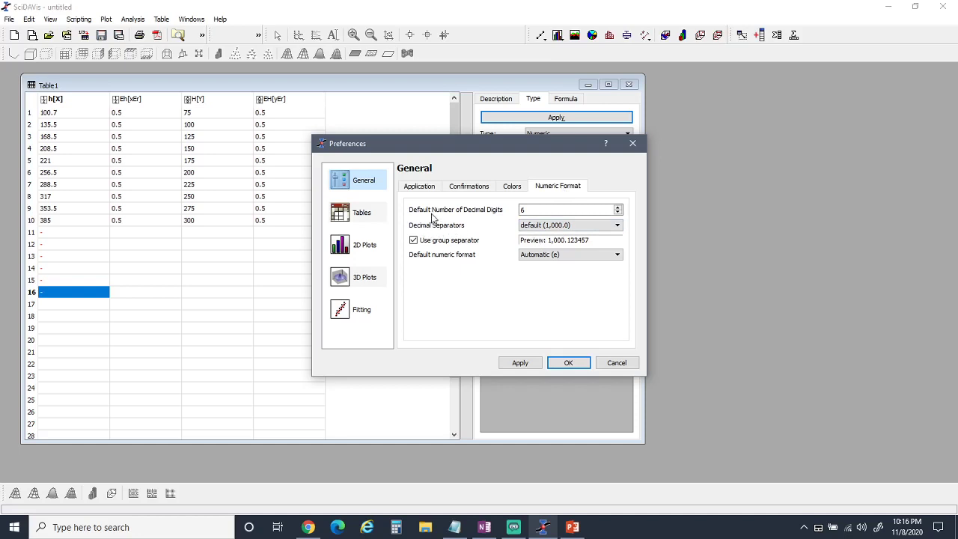
click(564, 228)
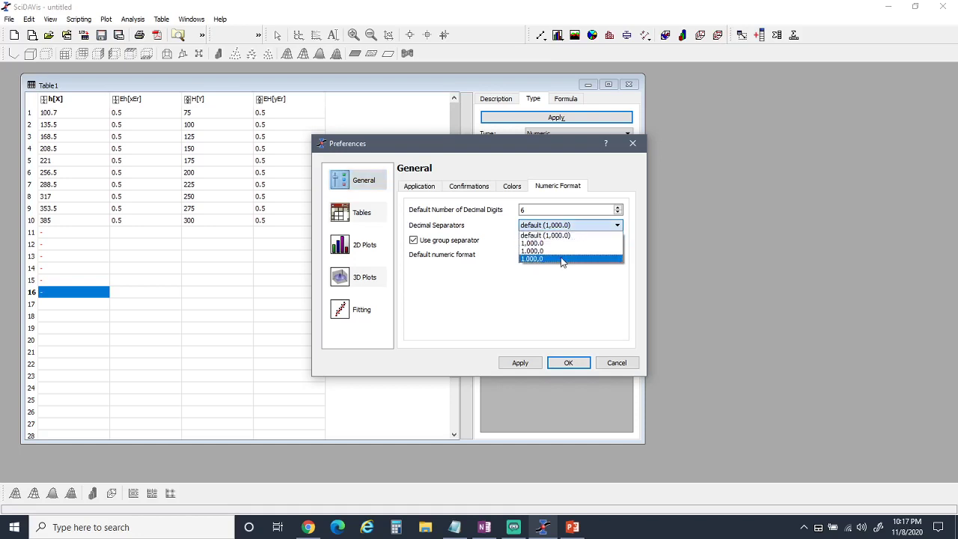
click(617, 364)
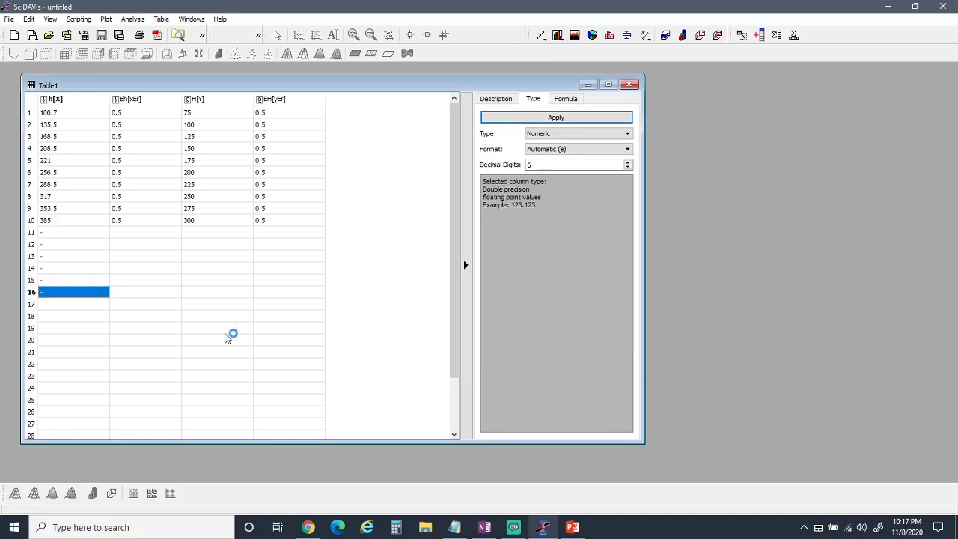
- Compare the data types of columns h, Eh and H by selecting cells in each column
click(225, 332)
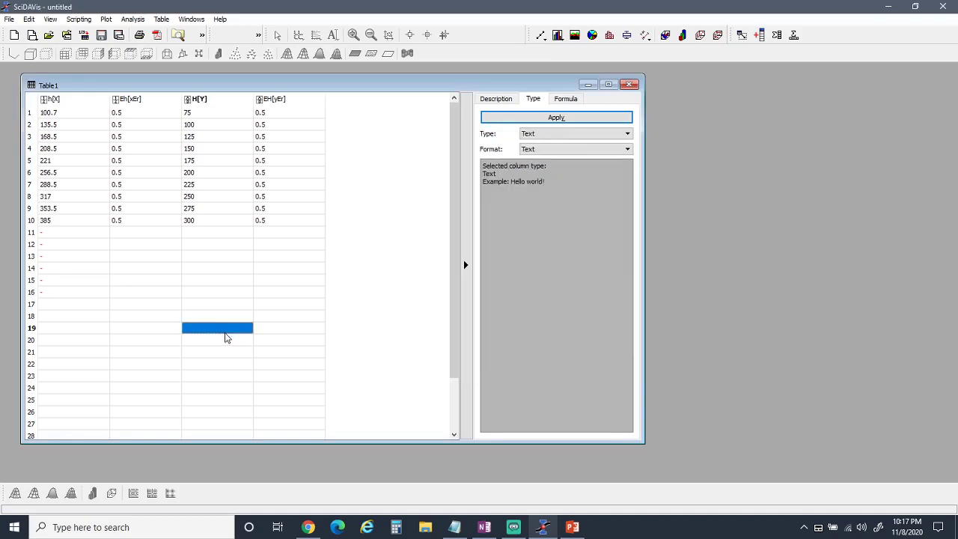
drag(244, 162, 240, 153)
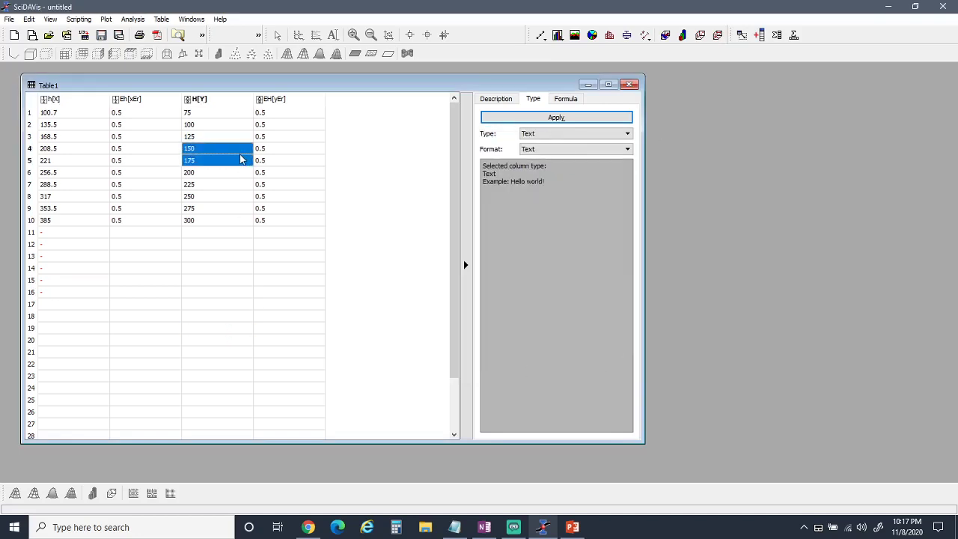
click(131, 114)
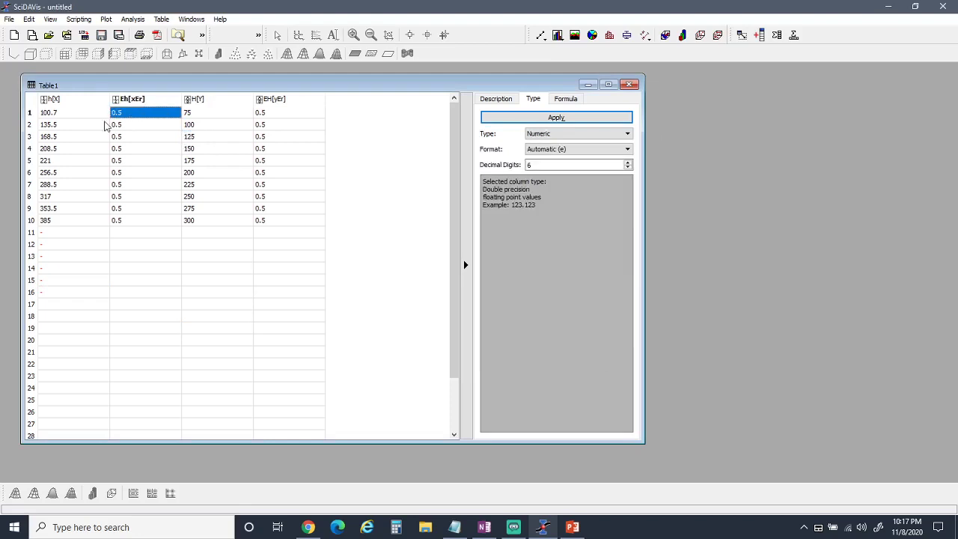
click(78, 114)
click(81, 99)
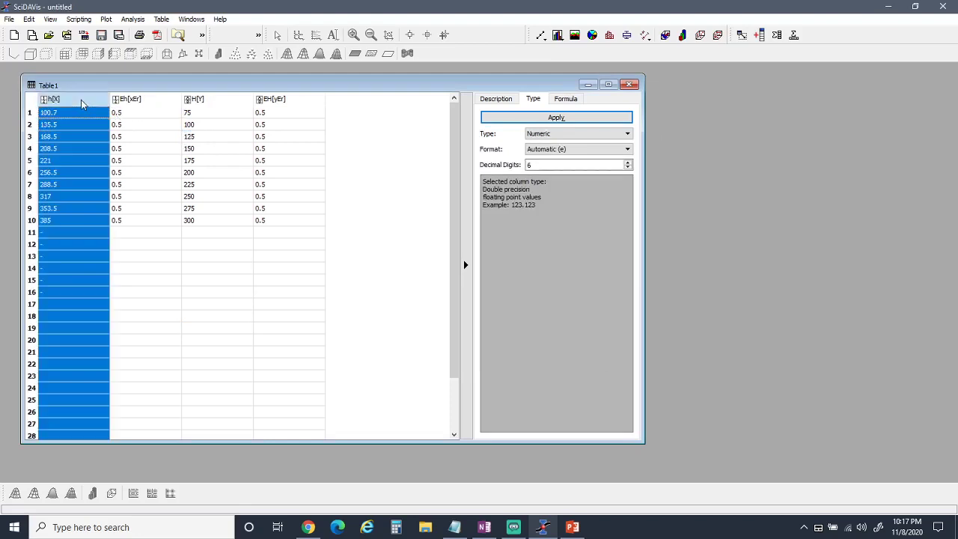
click(146, 139)
click(64, 113)
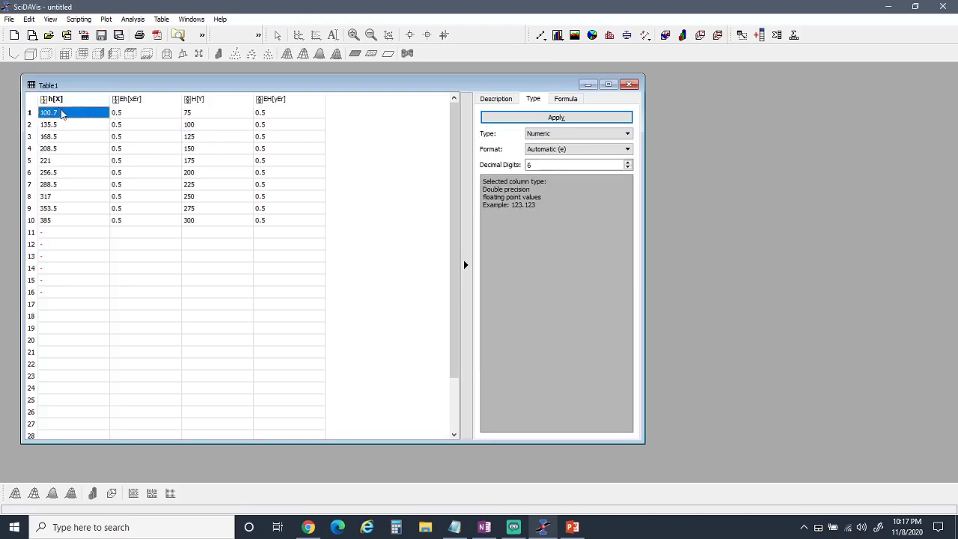
click(81, 222)
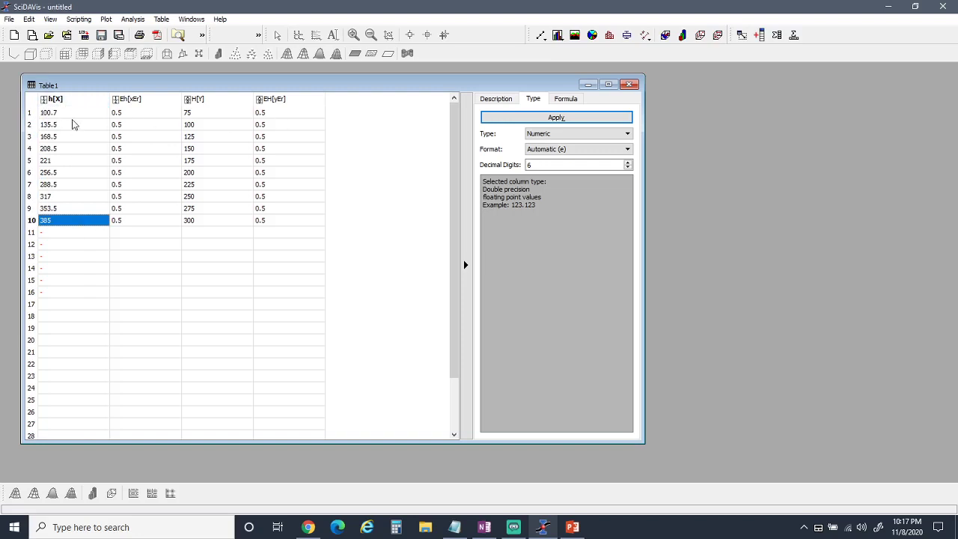
click(164, 114)
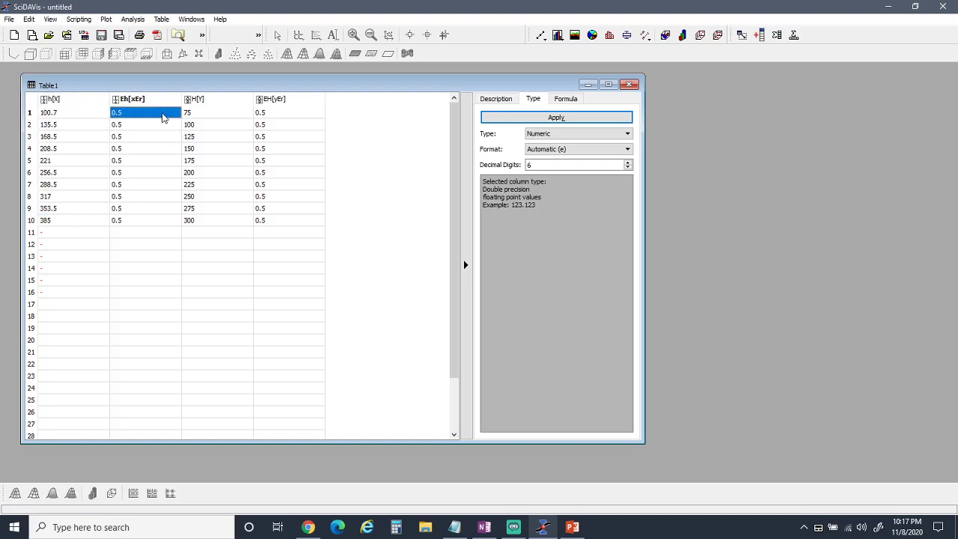
click(152, 174)
click(141, 210)
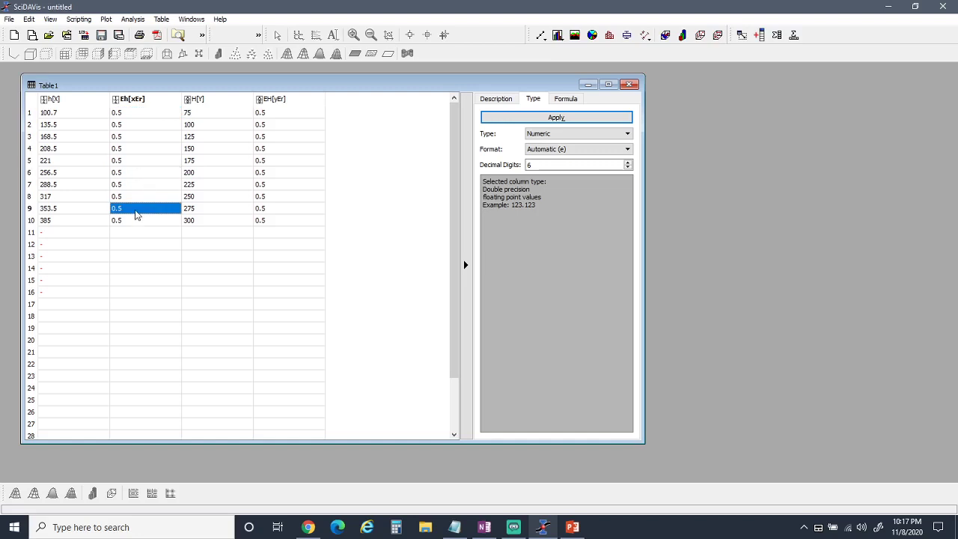
click(213, 225)
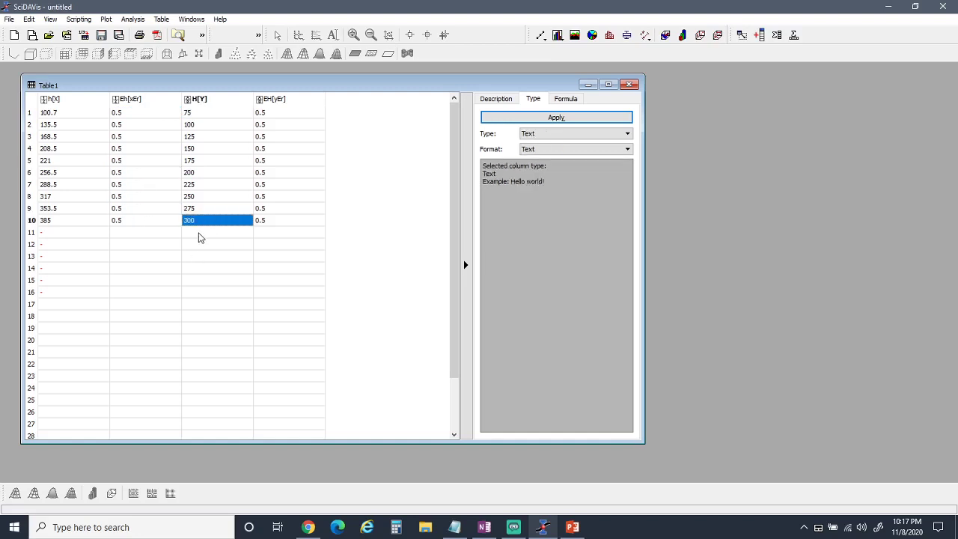
click(207, 160)
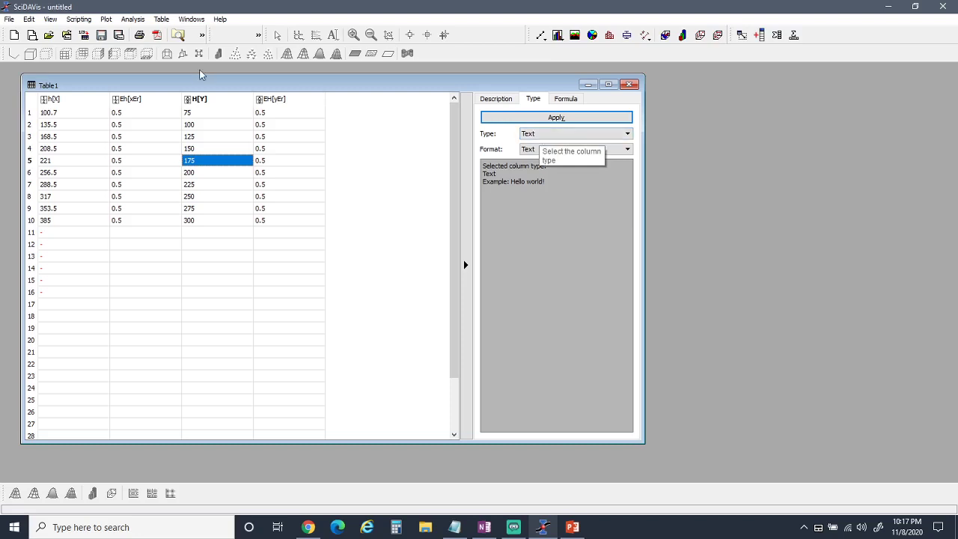
- Convert column H to the Numeric type with the Decimal format and 6 decimal digits
click(206, 103)
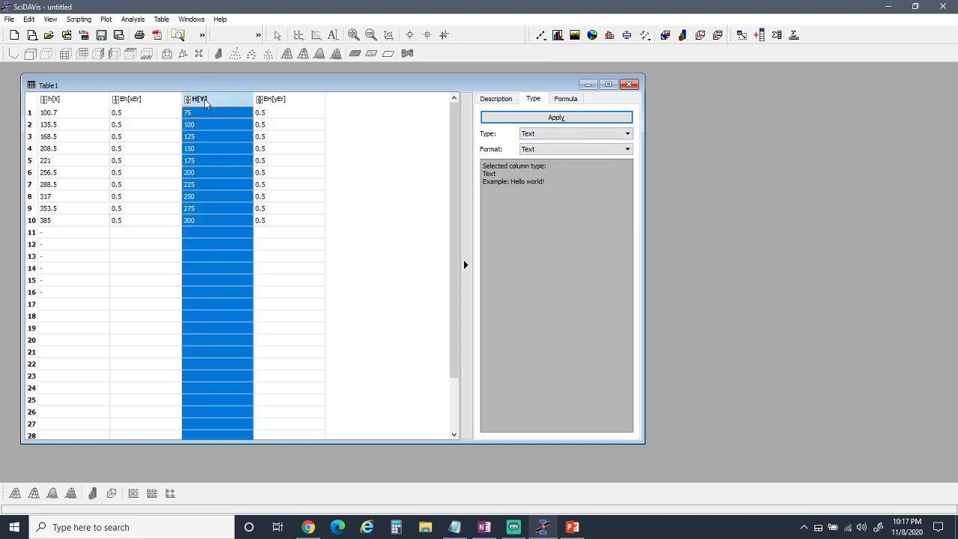
click(545, 136)
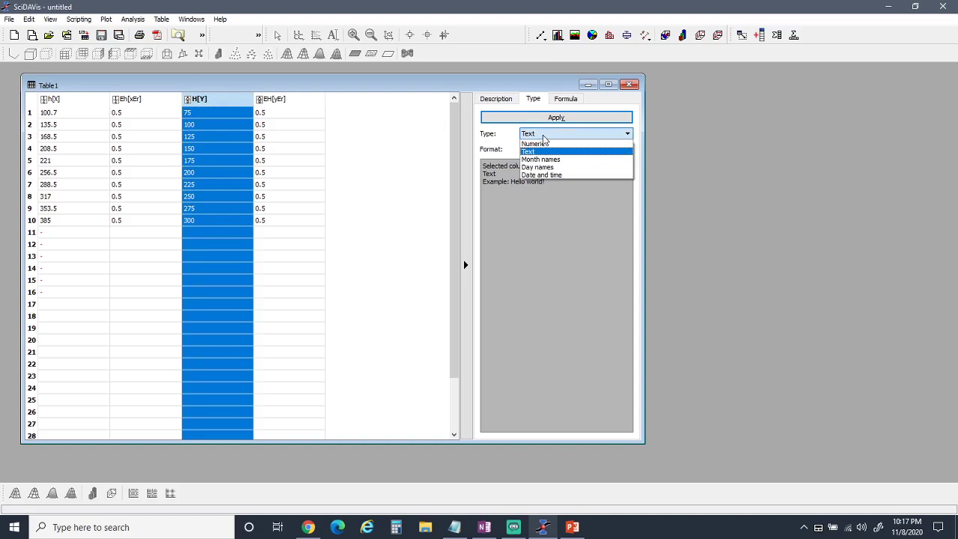
click(544, 144)
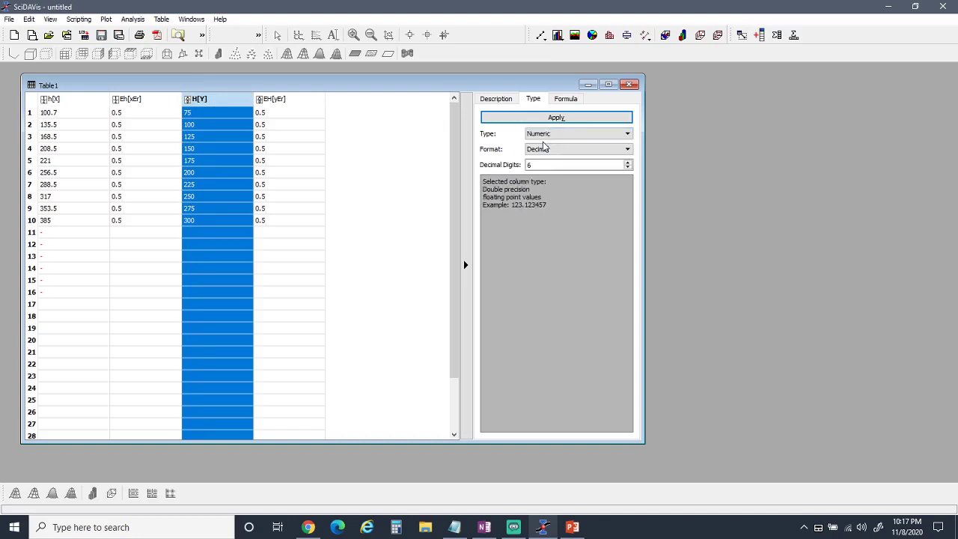
click(559, 118)
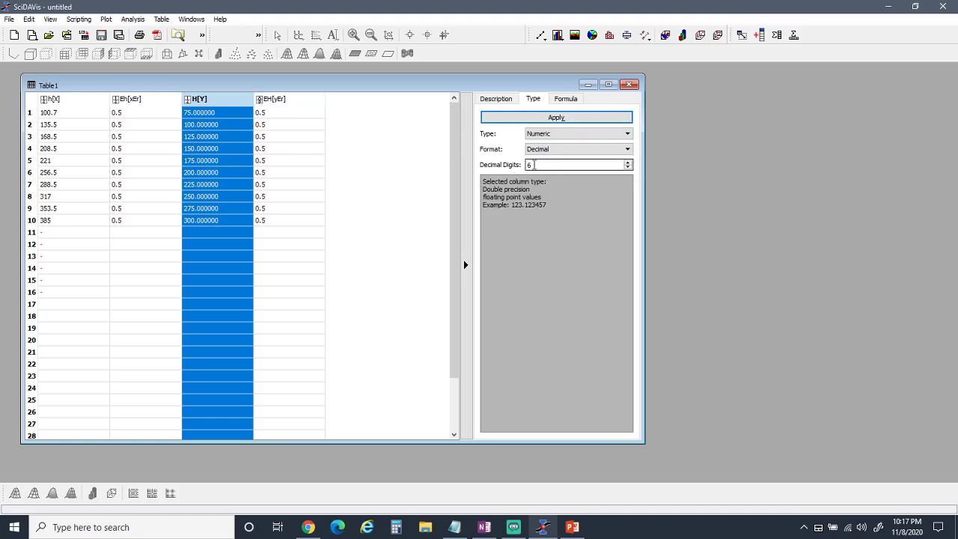
- Convert column EH to the Numeric type with the Decimal format and 6 decimal digits
click(280, 112)
click(282, 101)
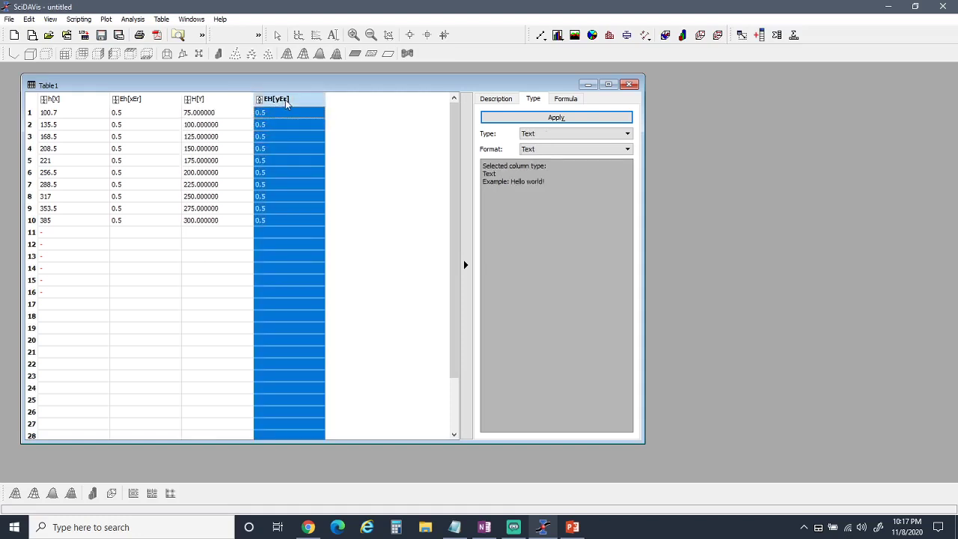
click(534, 135)
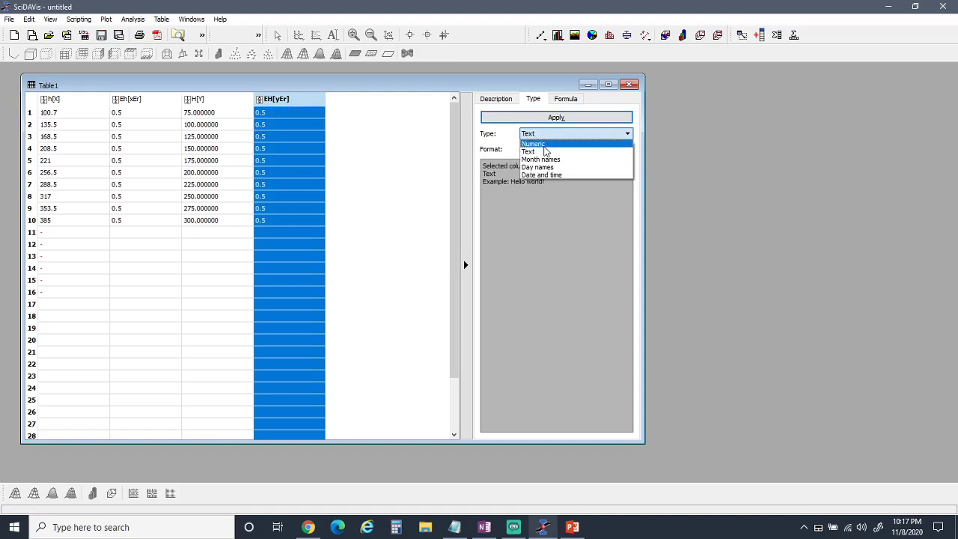
click(539, 142)
click(553, 118)
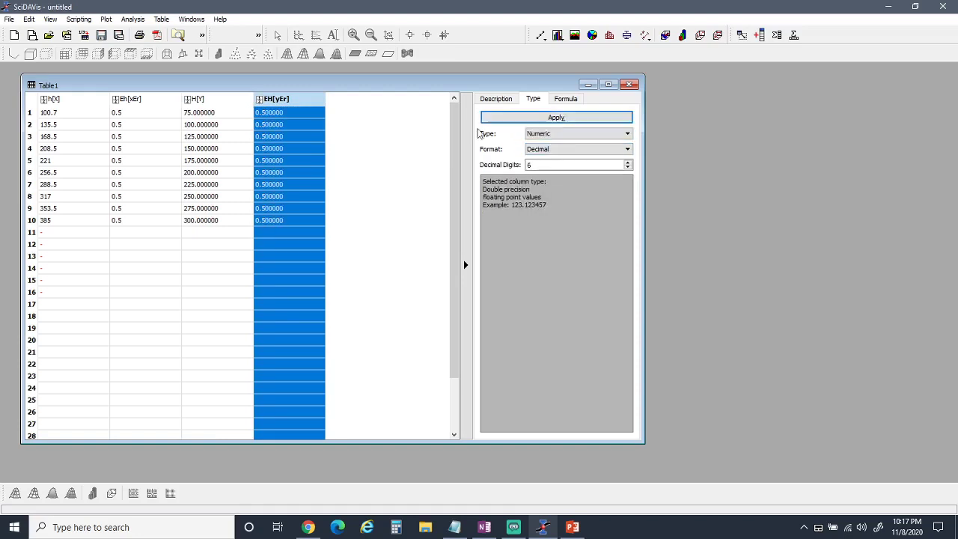
- Check the type settings and values of all four columns by moving through their cells
click(273, 112)
click(217, 126)
click(137, 129)
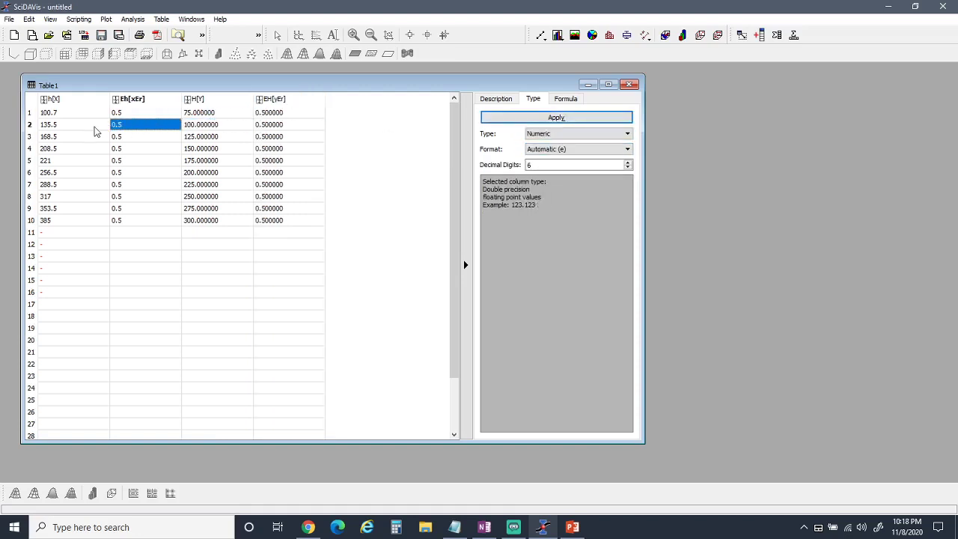
click(83, 128)
click(125, 123)
key(Right)
key(Right)
key(Down)
key(Down)
key(Down)
key(Down)
key(Down)
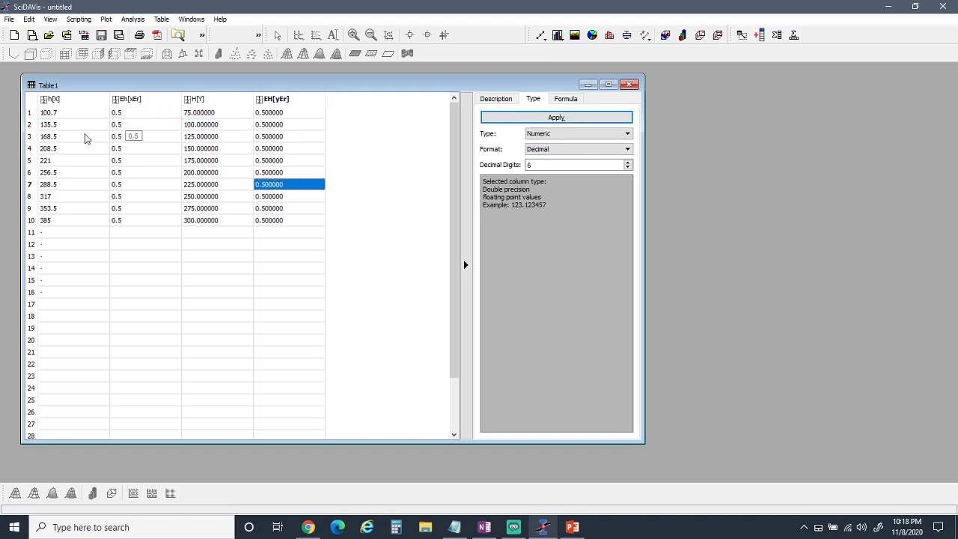
click(259, 160)
click(228, 151)
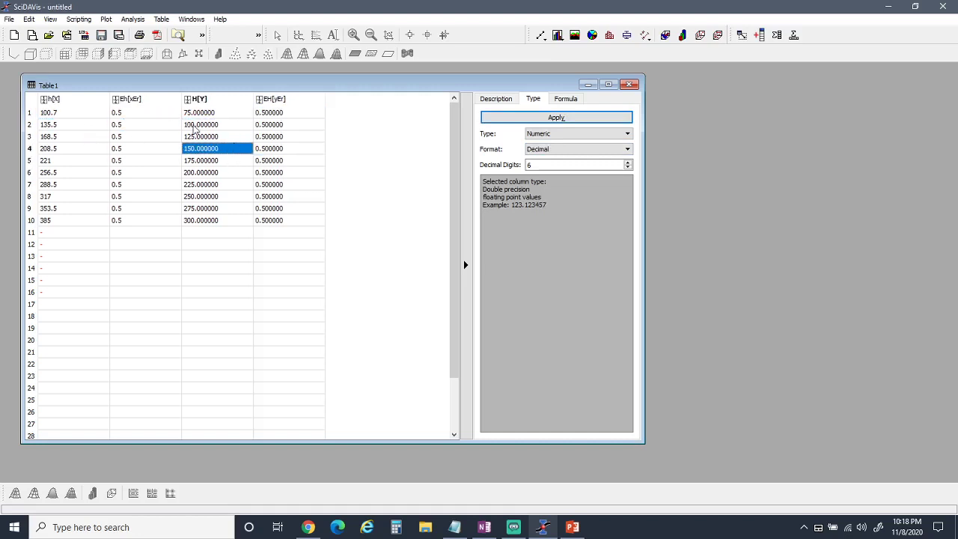
click(278, 112)
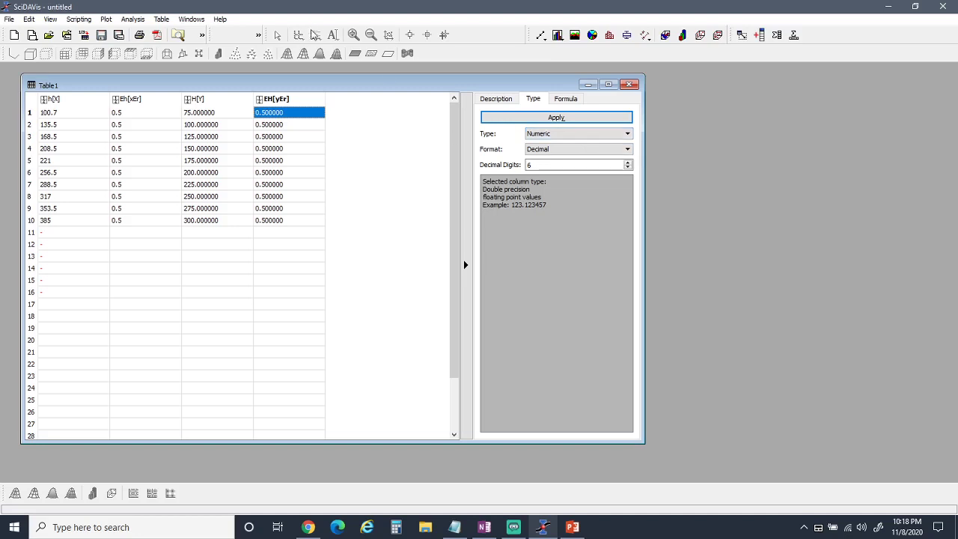
- Compare columns h and H as the X and Y data, finishing with column H selected
click(194, 100)
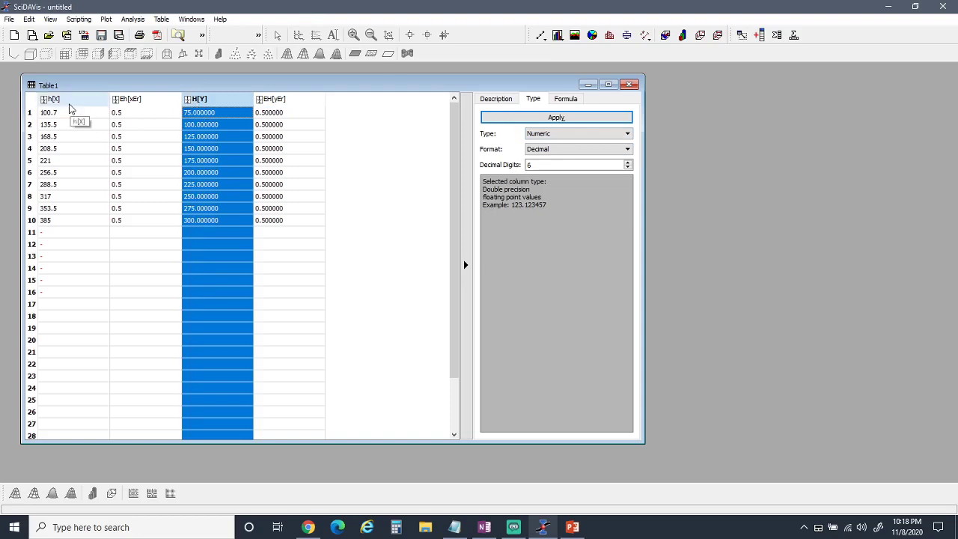
click(70, 107)
click(213, 98)
click(78, 104)
click(216, 99)
click(70, 105)
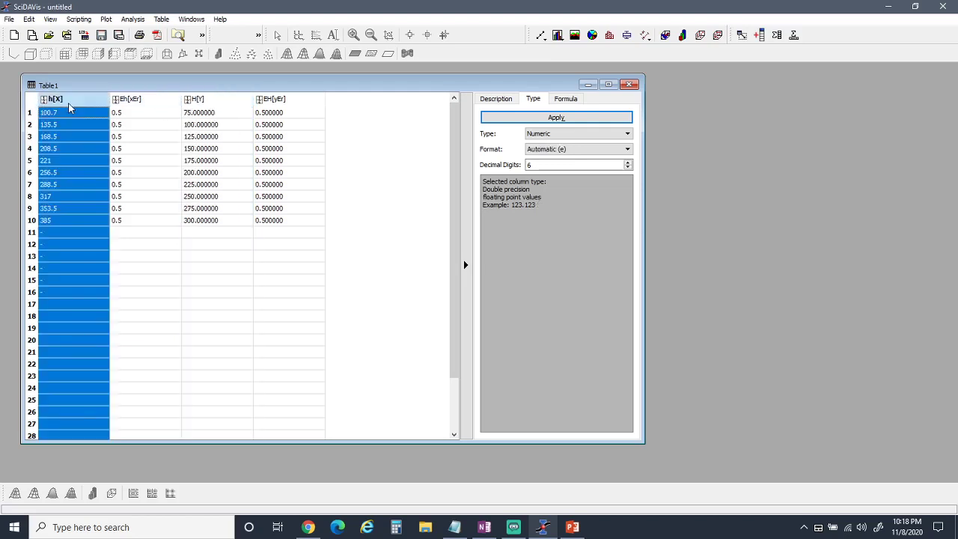
click(209, 102)
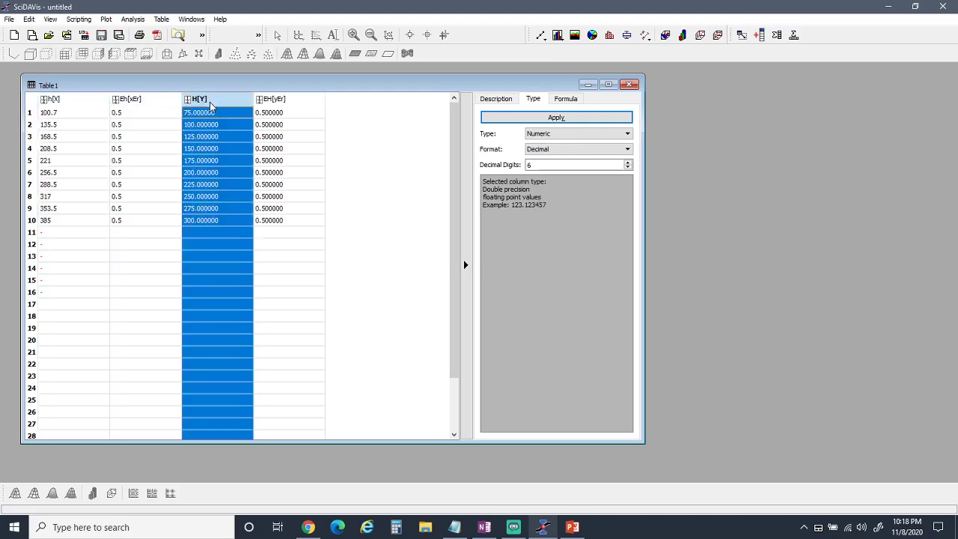
mouse_move(209, 102)
mouse_down()
mouse_move(137, 107)
mouse_move(240, 101)
mouse_move(98, 111)
mouse_move(211, 105)
mouse_up()
- Review the available plot types for column H without creating a graph
click(107, 20)
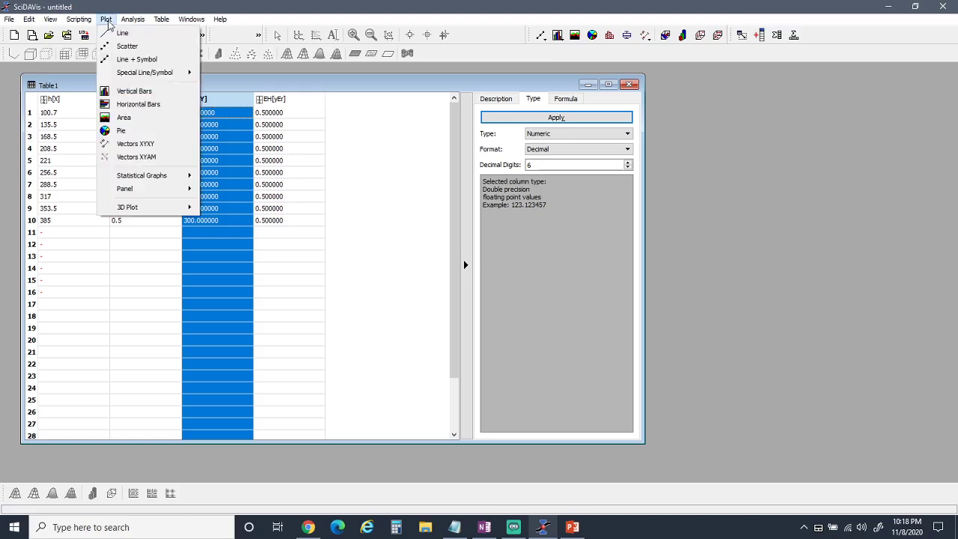
mouse_move(127, 73)
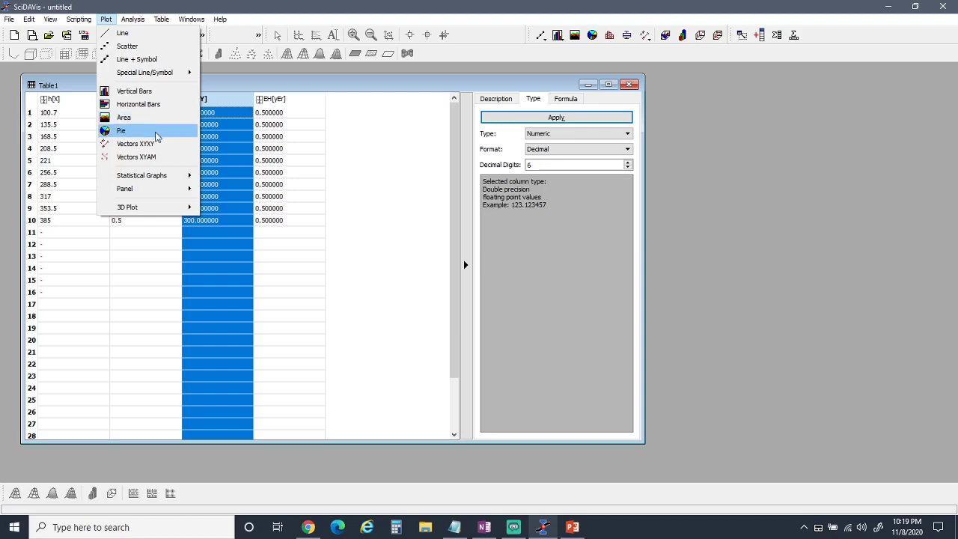
mouse_move(150, 208)
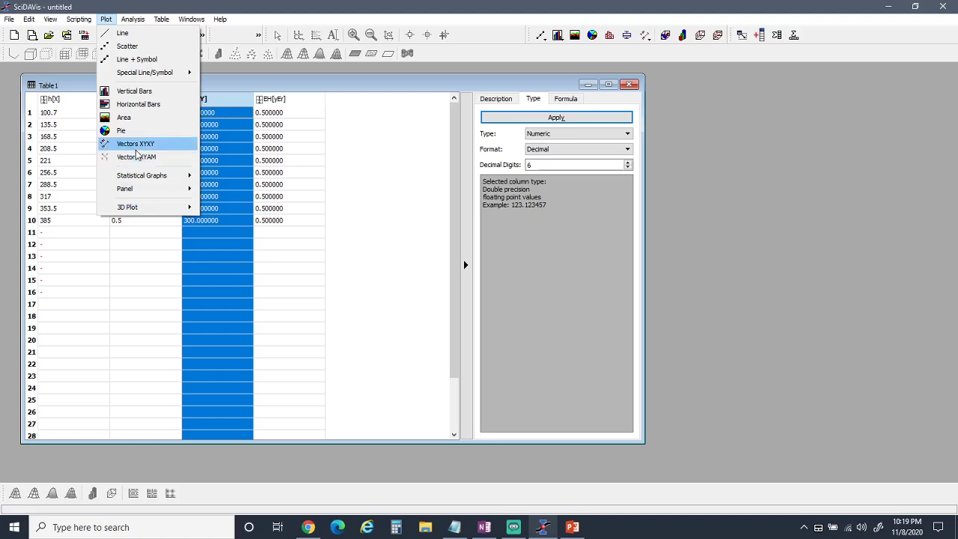
click(347, 10)
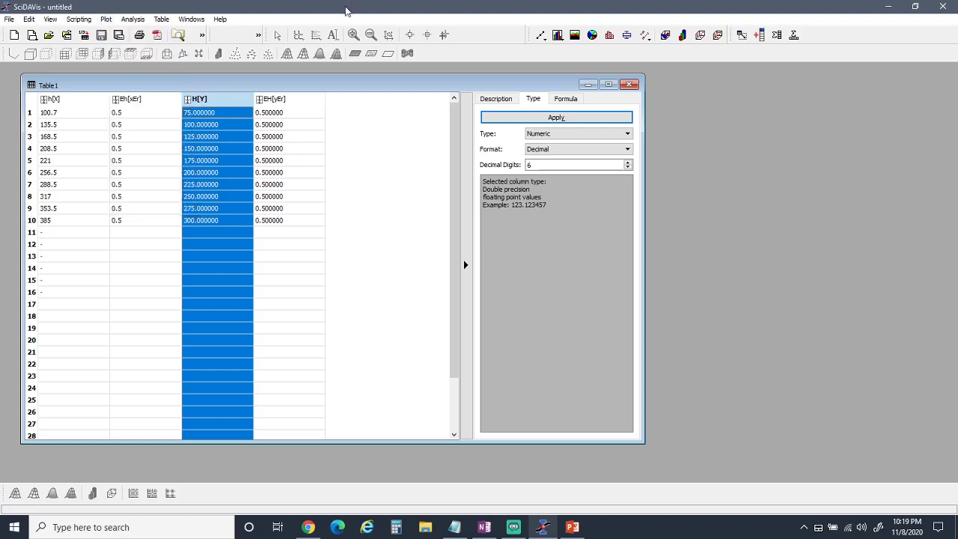
- Create a Scatter plot of column H against h and maximize the graph window
click(545, 39)
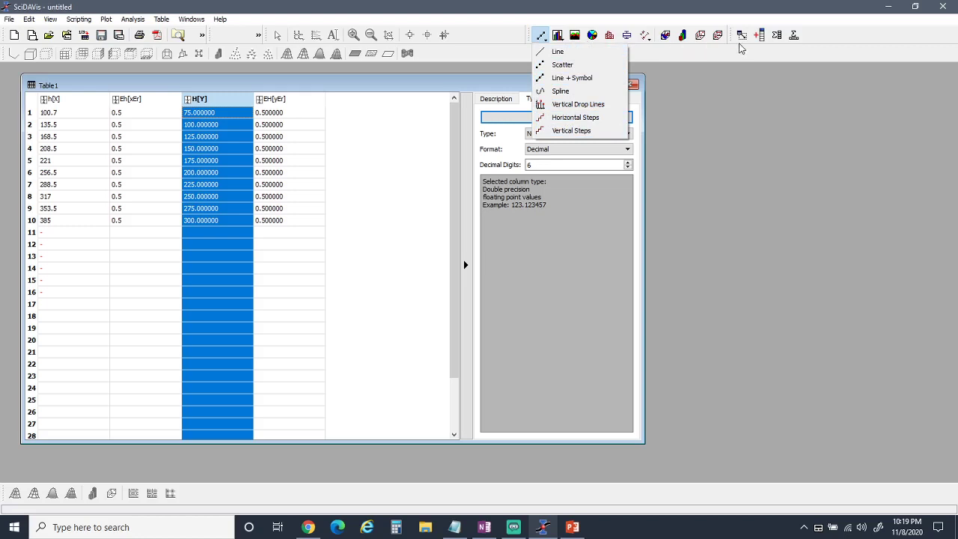
click(447, 3)
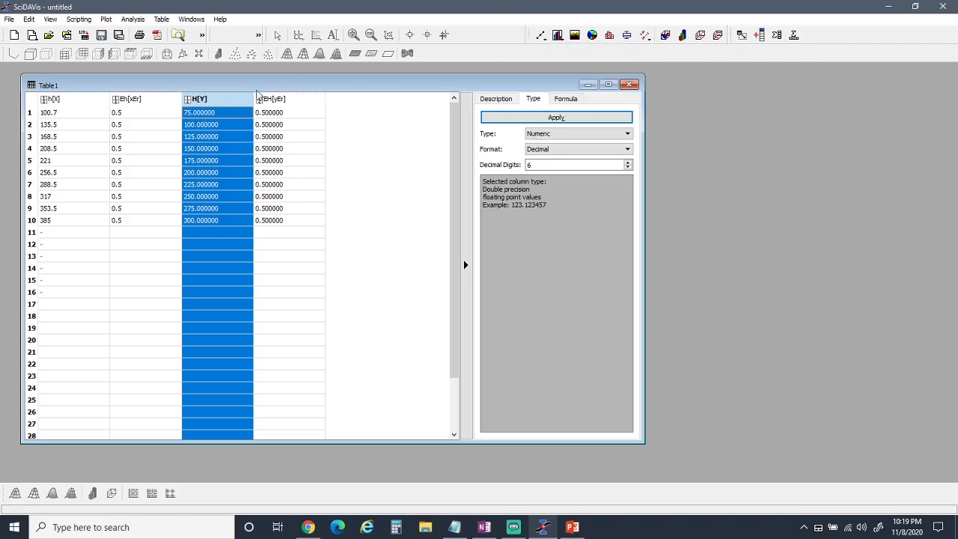
right_click(227, 101)
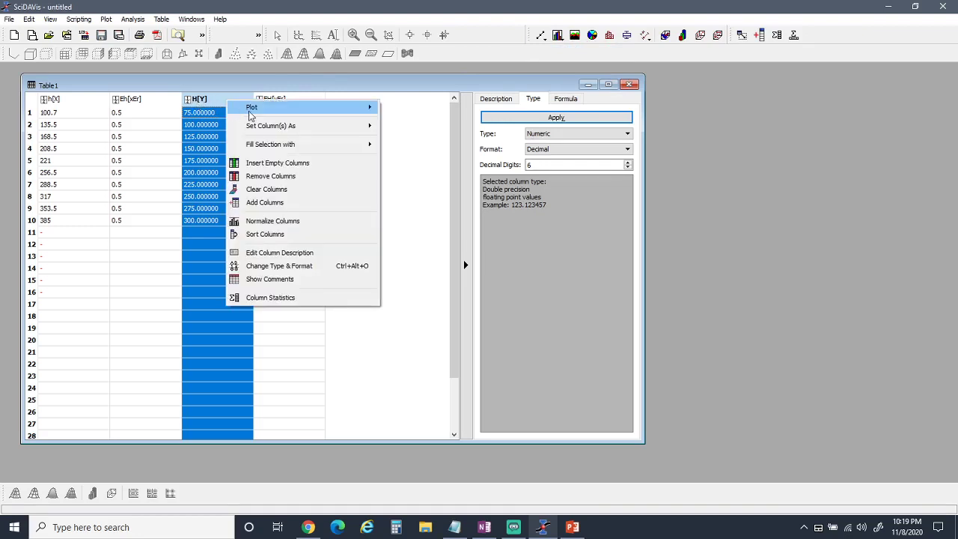
mouse_move(255, 111)
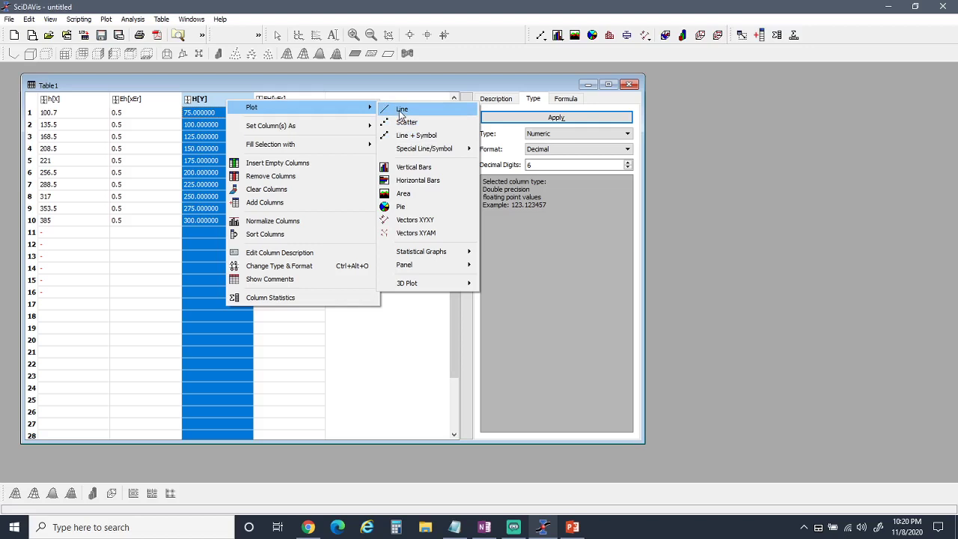
click(402, 126)
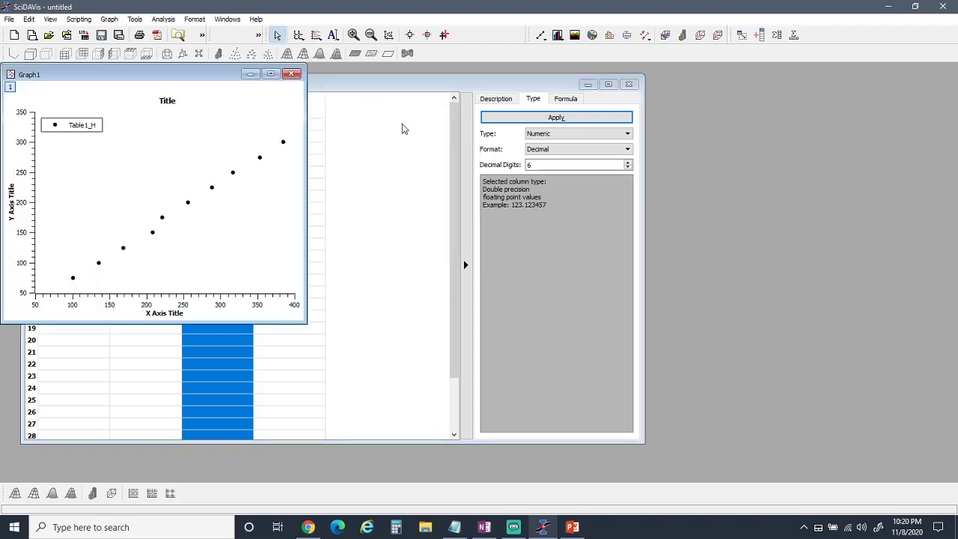
drag(184, 81, 490, 128)
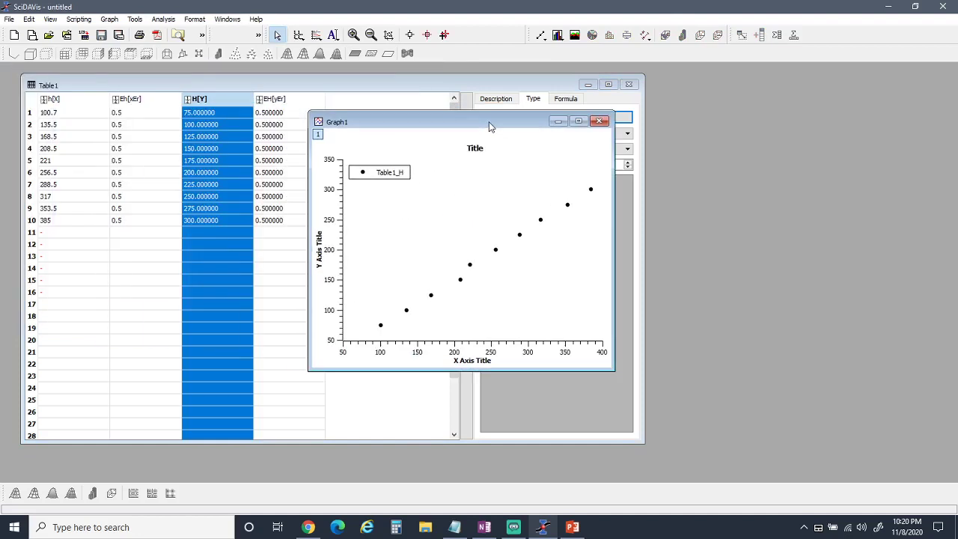
drag(614, 370, 617, 372)
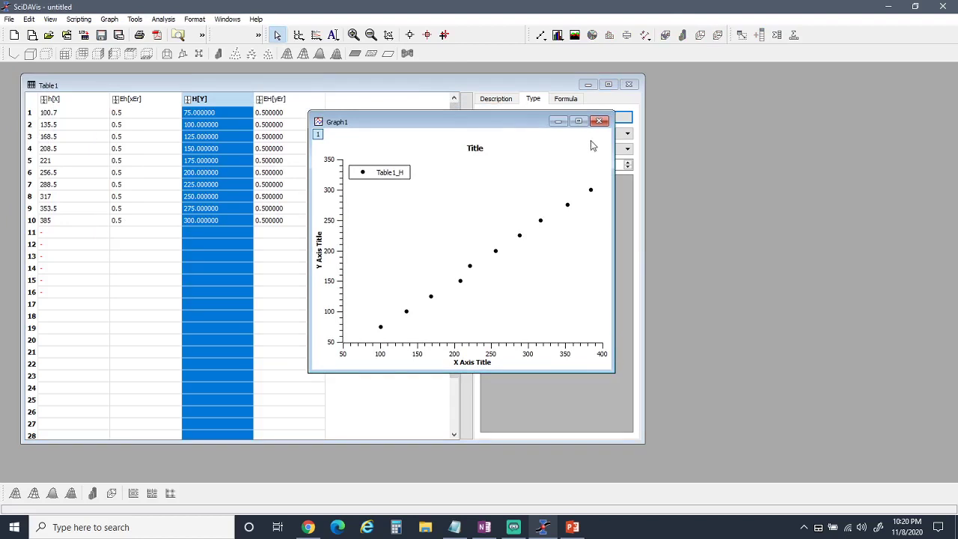
click(579, 121)
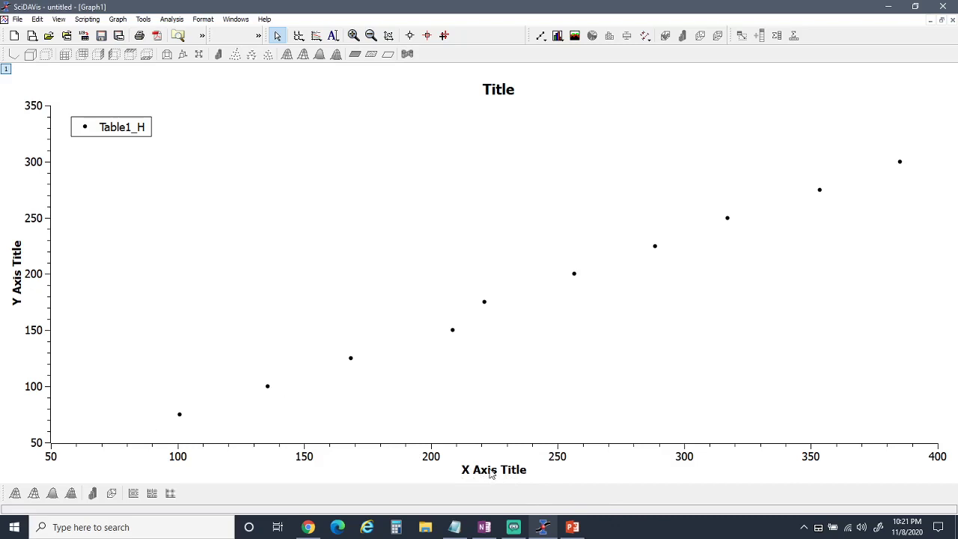
- Set the graph's X axis title to "Altura h (mm)"
double_click(527, 471)
drag(454, 266, 281, 245)
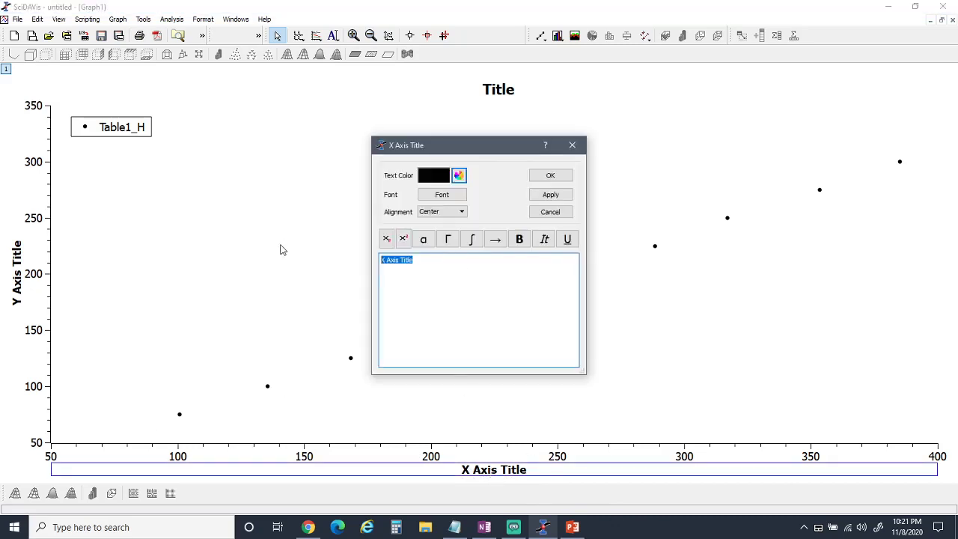
text(Altura h (mm))
click(554, 195)
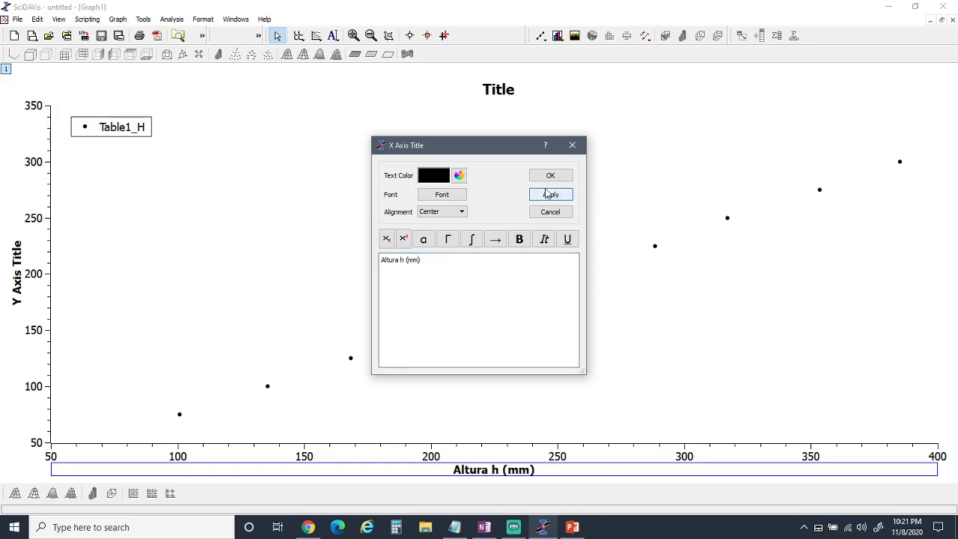
click(552, 178)
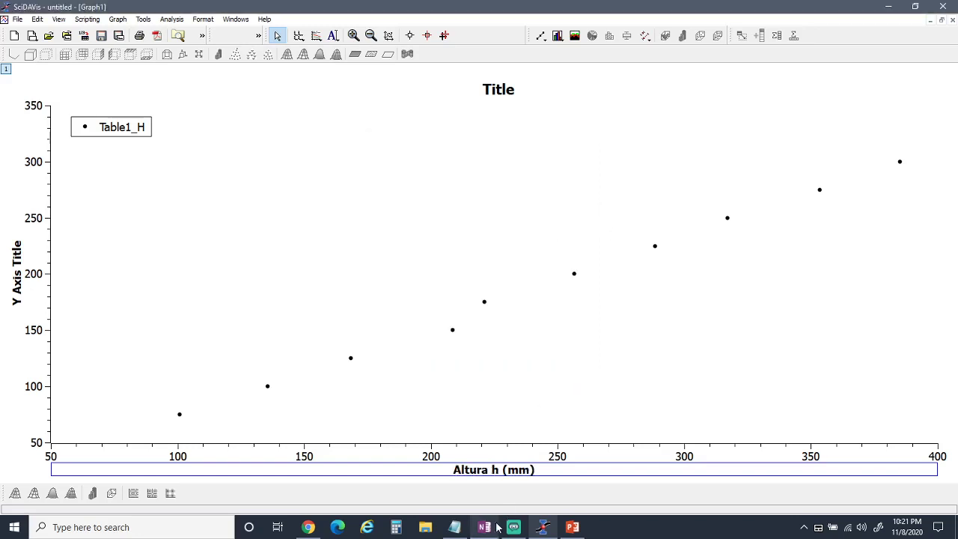
- Set the graph's Y axis title to "Altura H (mm)"
double_click(19, 284)
text(Altura H (mm)
key(BackSpace)
key(BackSpace)
text(mm))
click(550, 195)
click(551, 175)
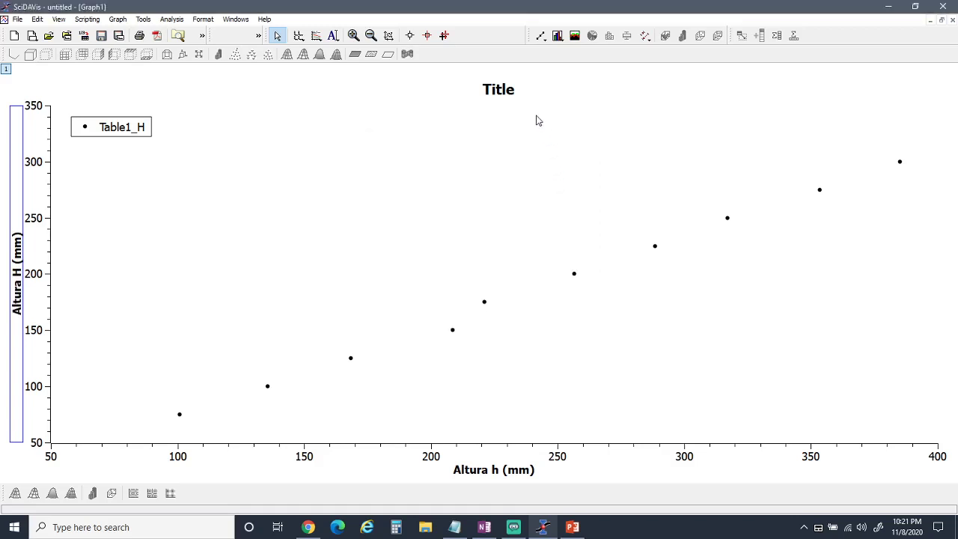
- Change the graph's main title to "Grafico 1"
double_click(511, 97)
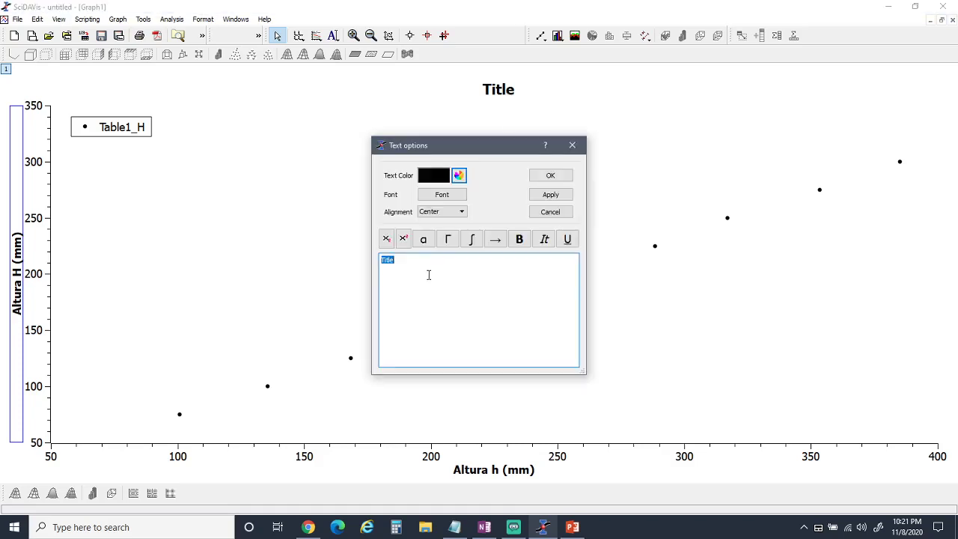
text(Grafico 1)
click(551, 195)
click(551, 175)
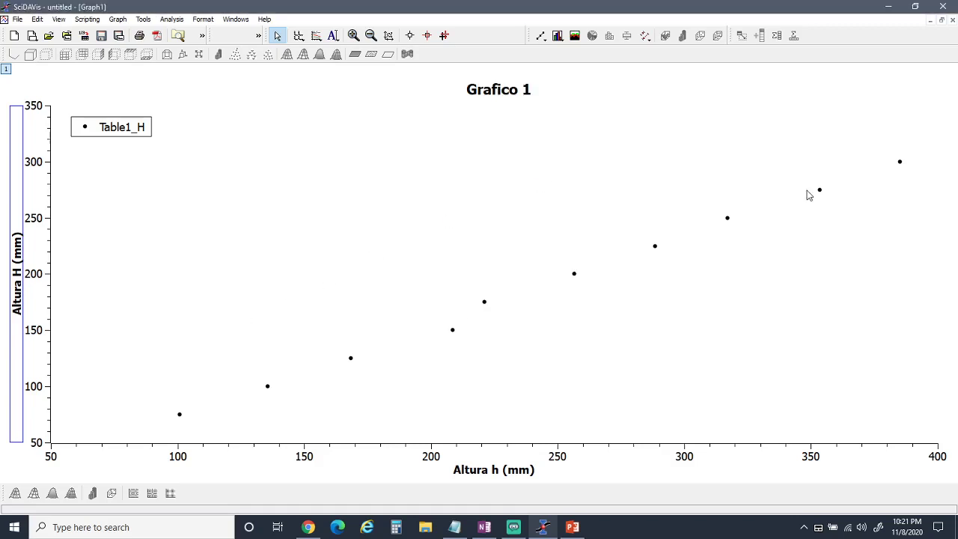
- Restore the graph window from full size, enlarge it, and position it so the table's first columns stay uncovered
click(942, 21)
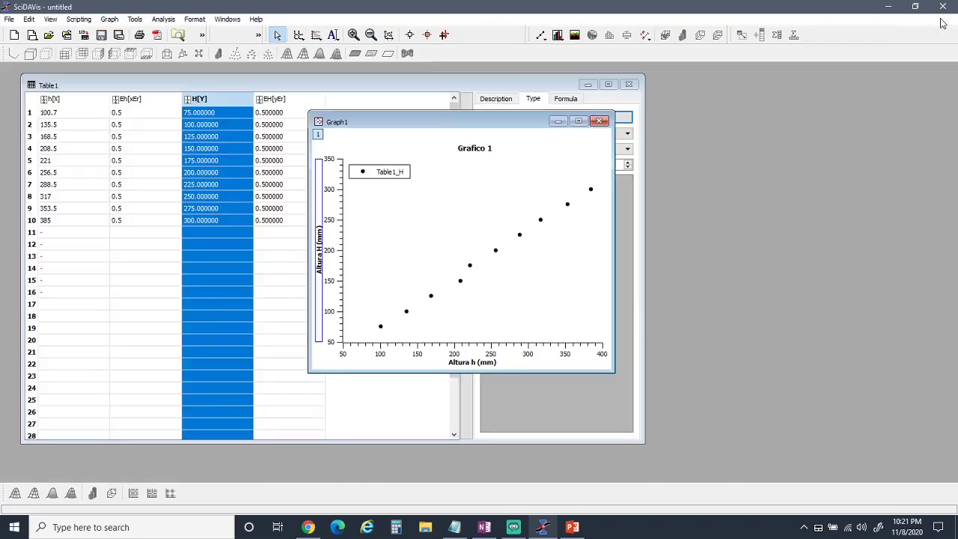
drag(433, 122, 323, 124)
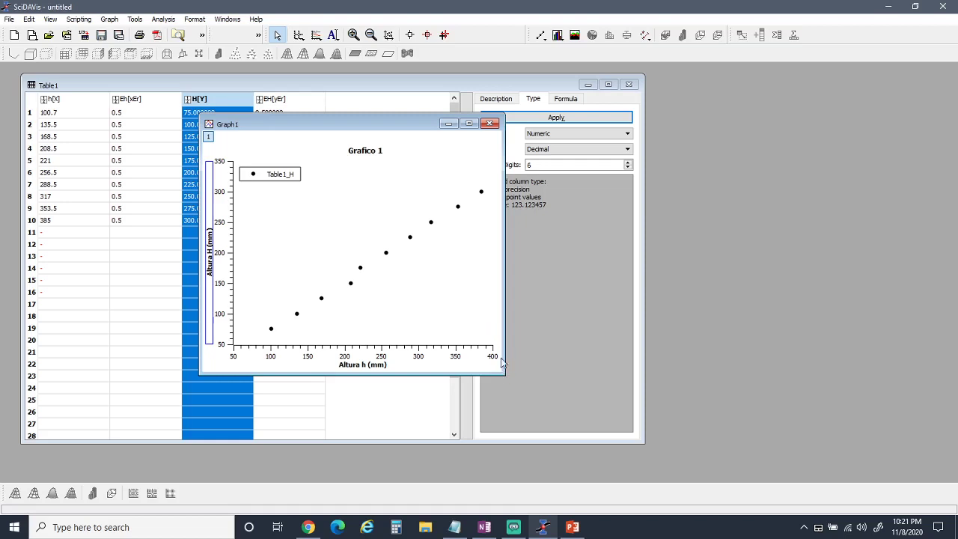
drag(505, 374, 683, 407)
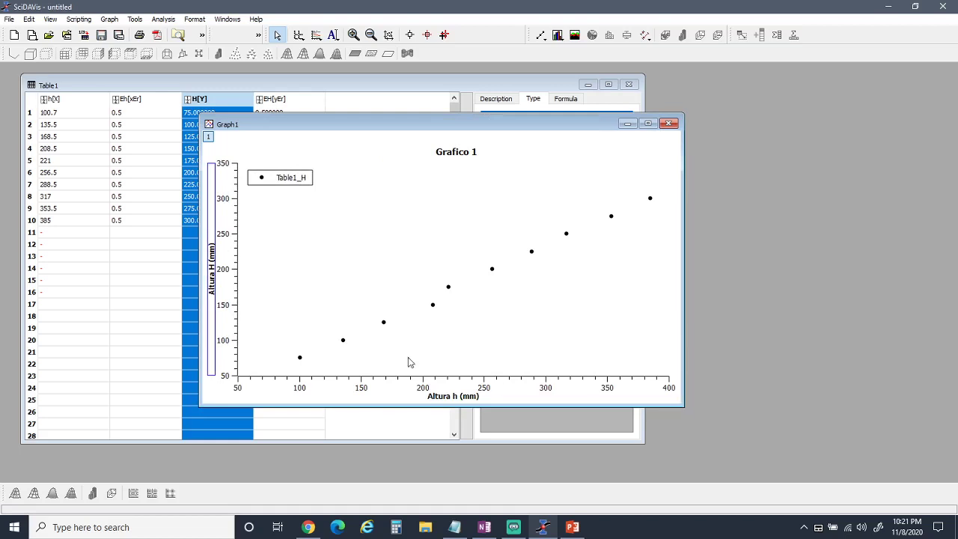
drag(284, 114, 289, 97)
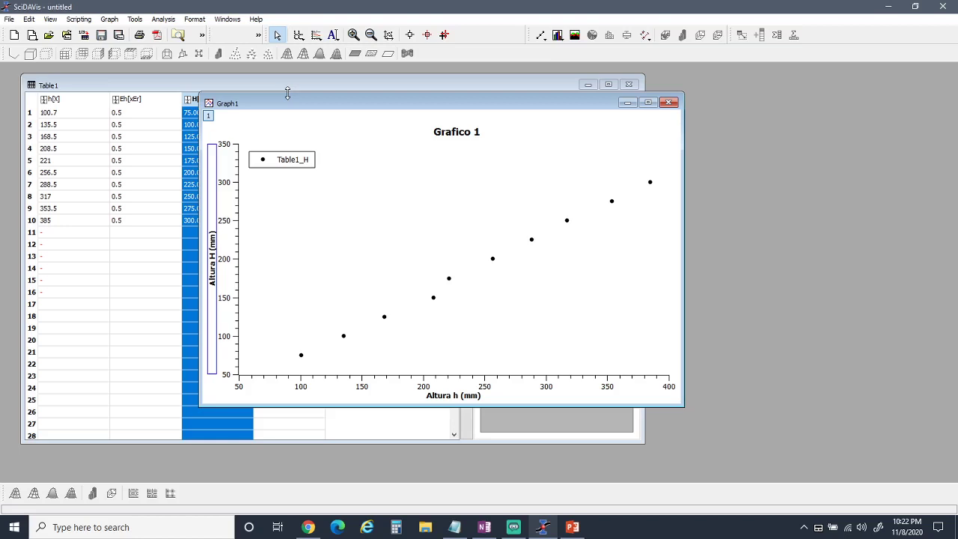
drag(292, 109, 296, 113)
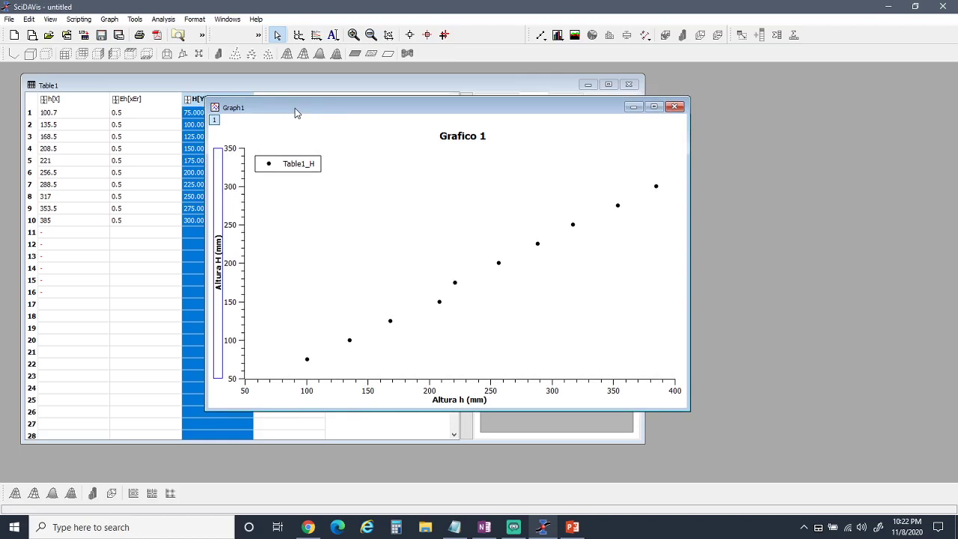
drag(689, 410, 826, 500)
drag(594, 108, 574, 72)
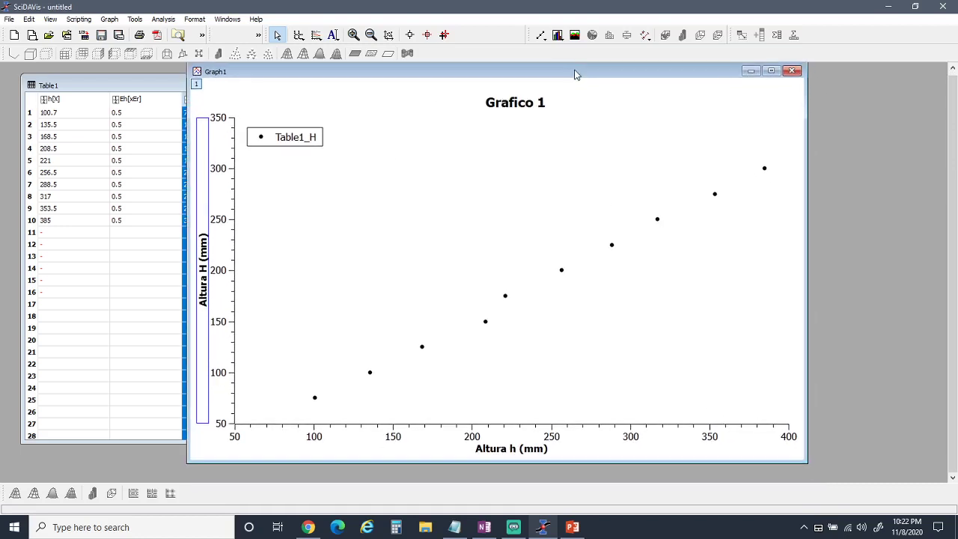
- Change the plotted data symbols to the Rectangle style with size 6
double_click(658, 220)
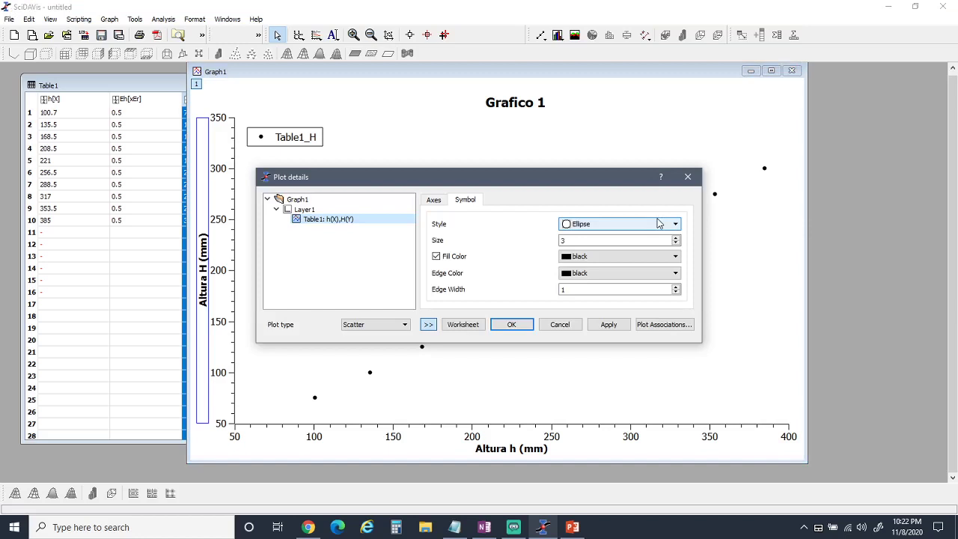
click(562, 325)
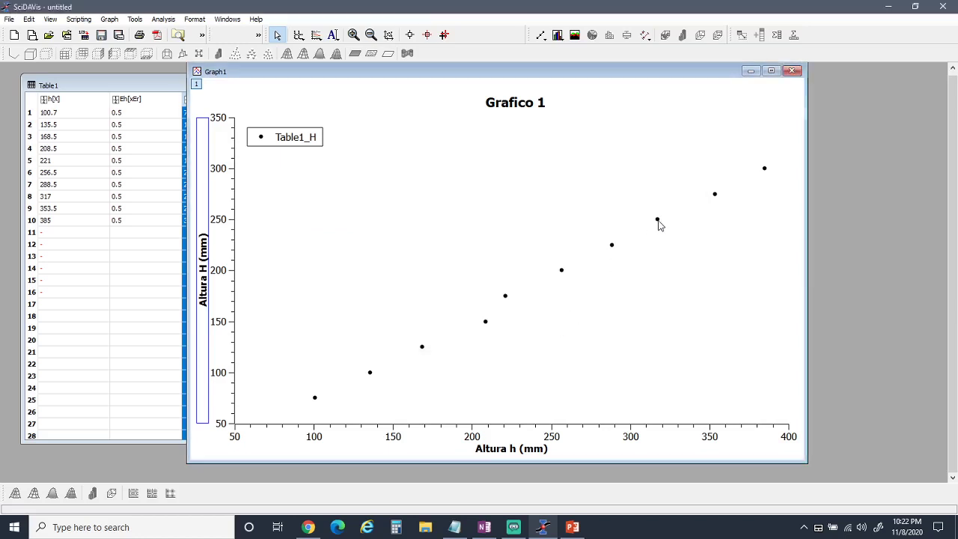
double_click(657, 220)
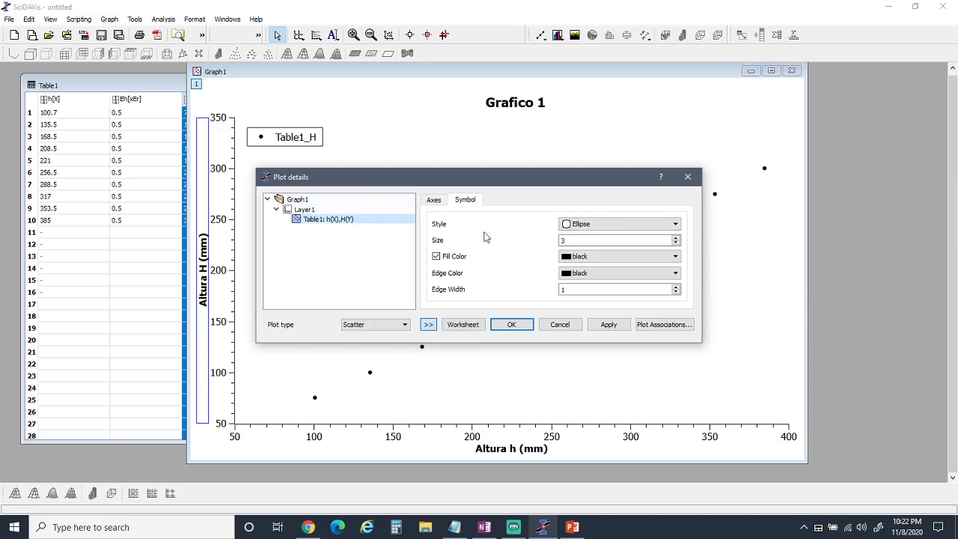
click(439, 199)
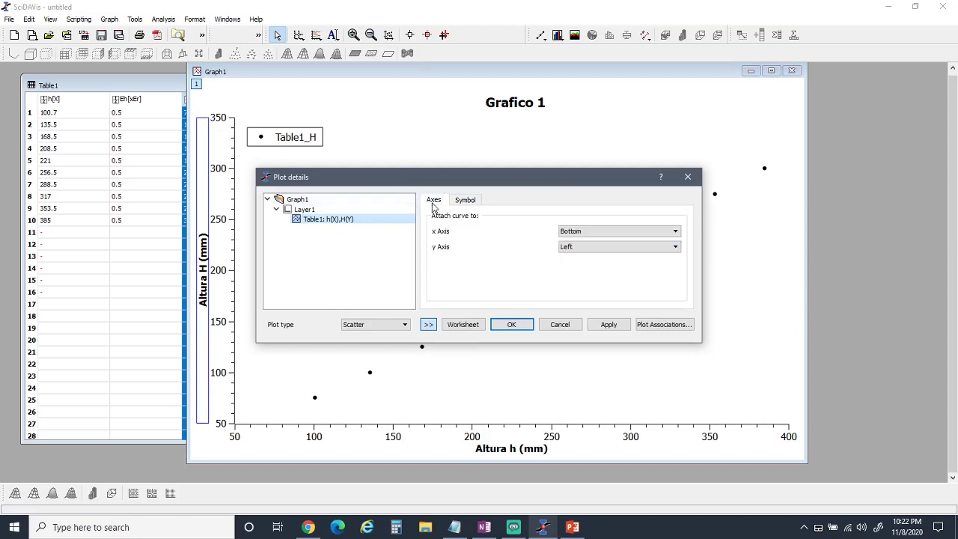
click(464, 200)
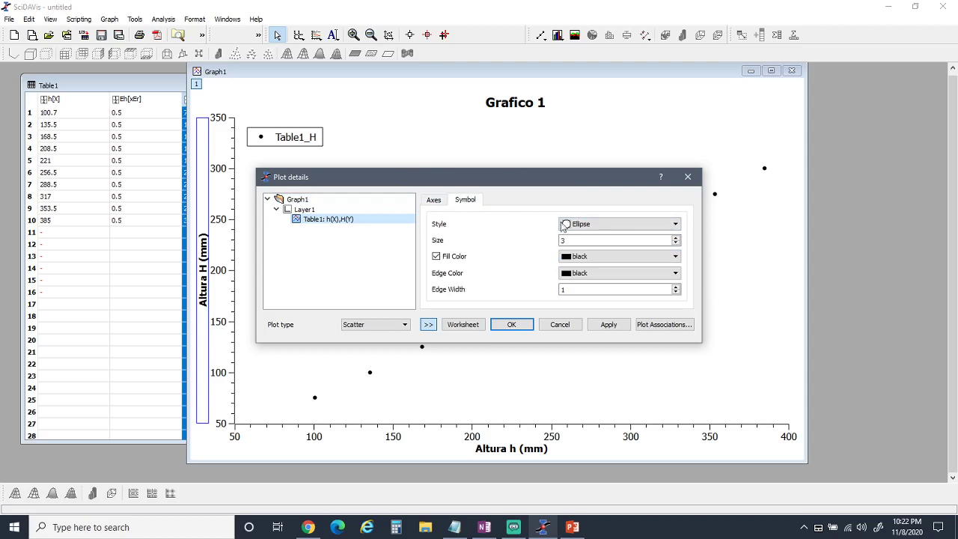
click(587, 226)
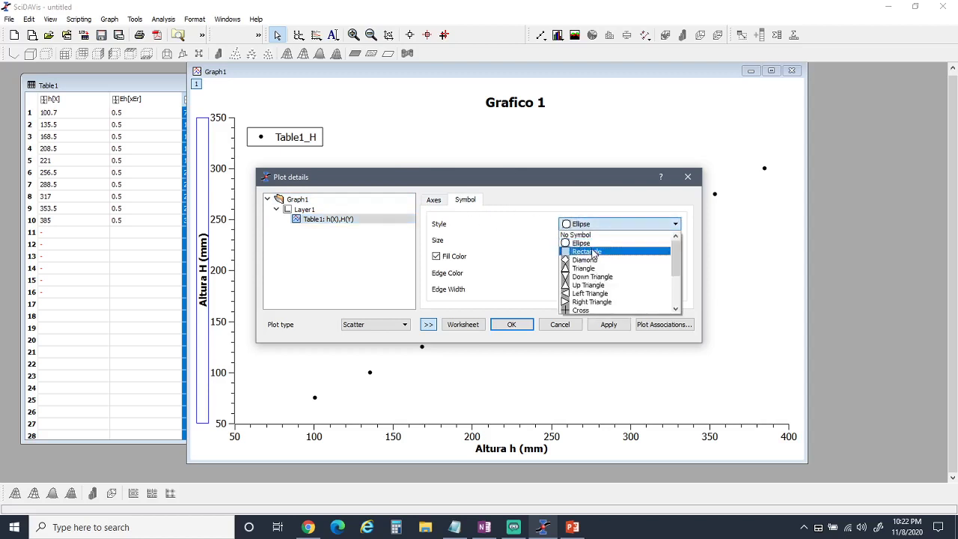
click(586, 252)
click(611, 329)
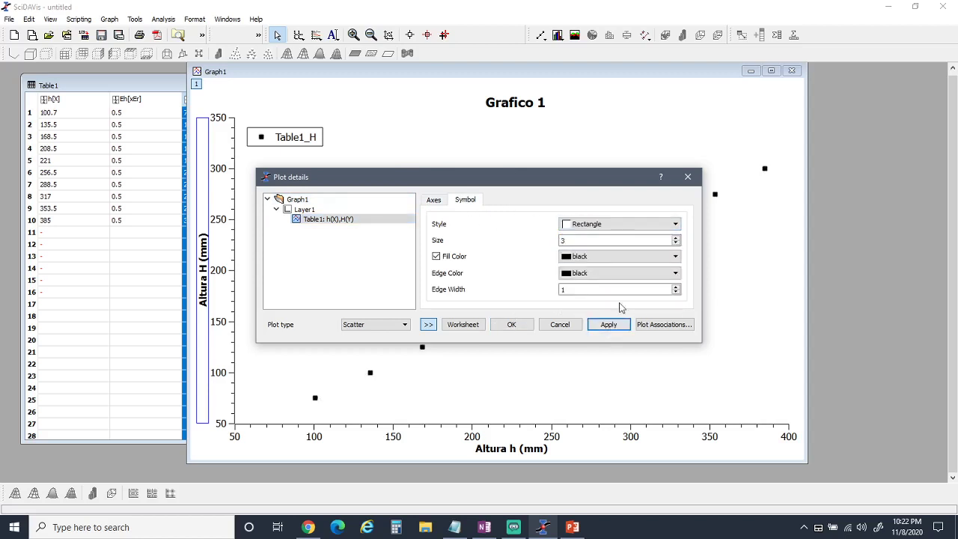
click(676, 238)
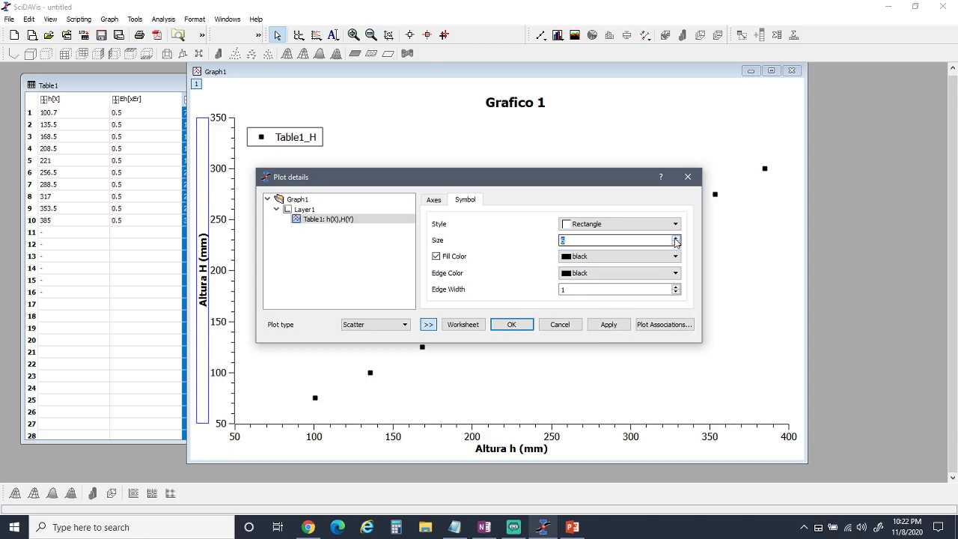
click(609, 324)
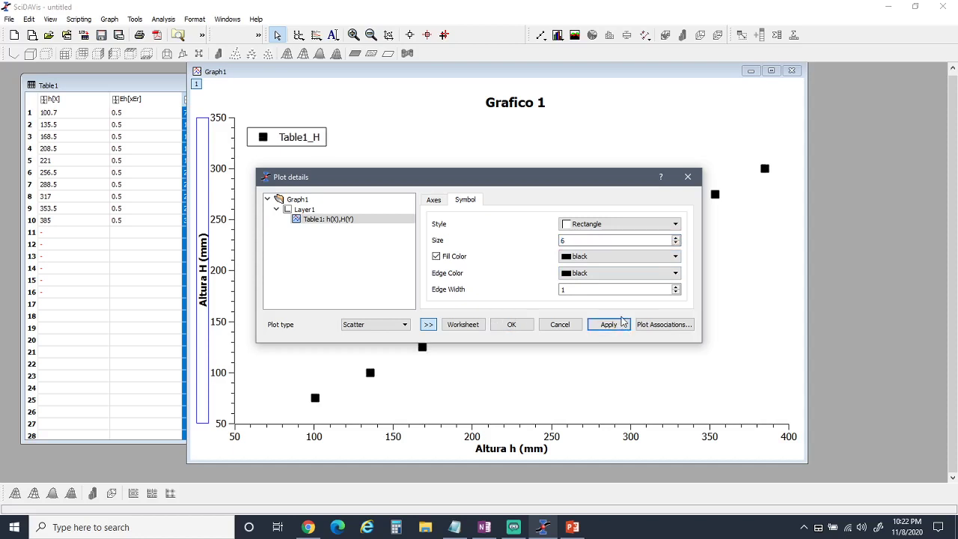
- Try red as the symbols' fill color and return it to black
click(606, 262)
click(599, 276)
click(607, 324)
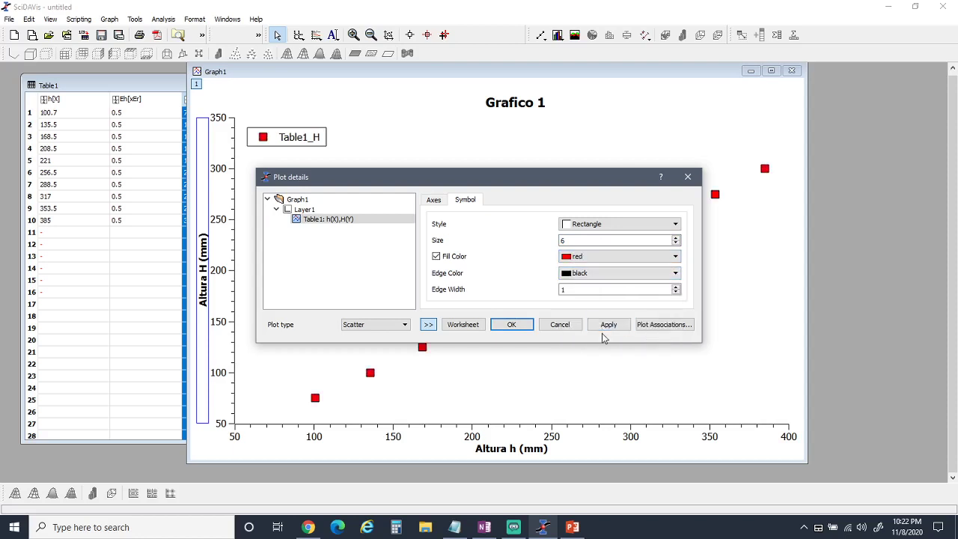
click(599, 256)
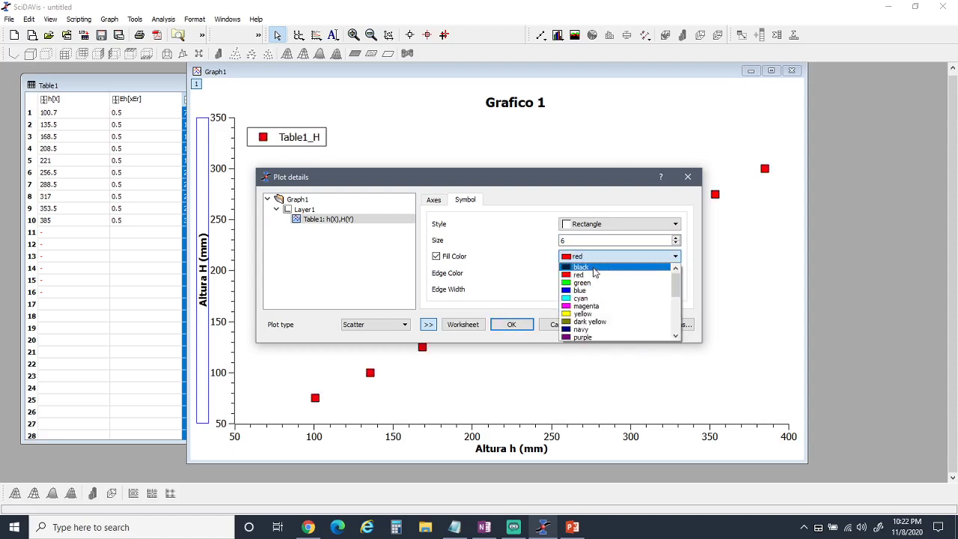
click(591, 268)
click(607, 325)
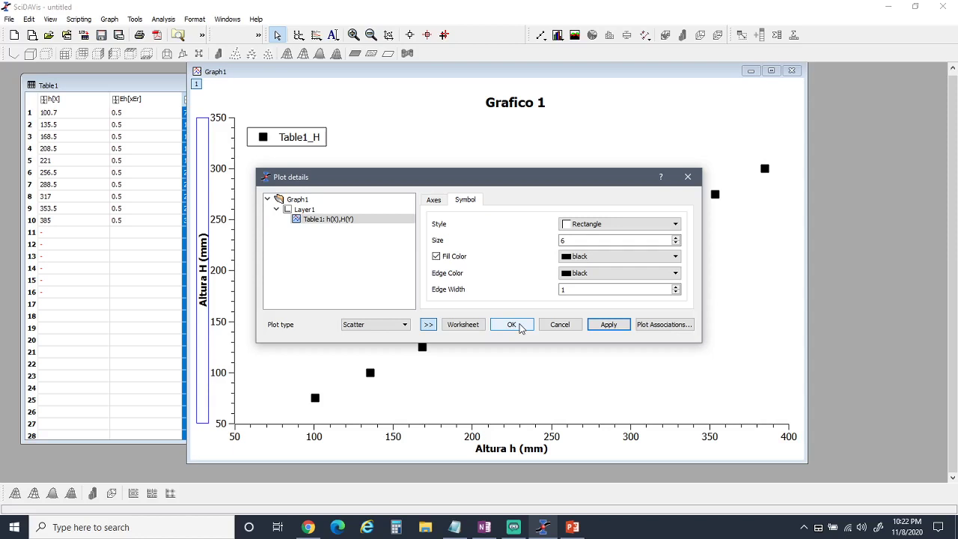
- Review the available symbol styles without choosing another one and close the plot details
click(649, 229)
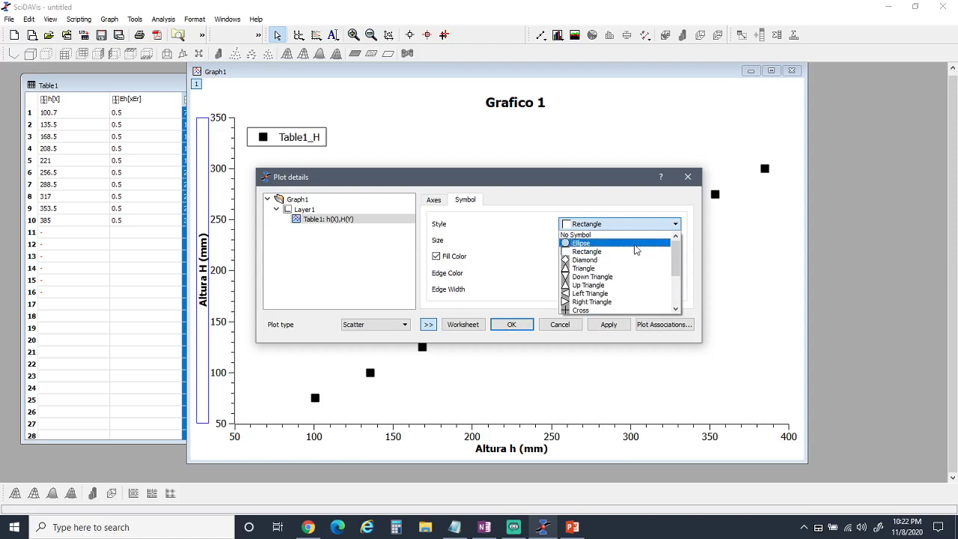
click(625, 195)
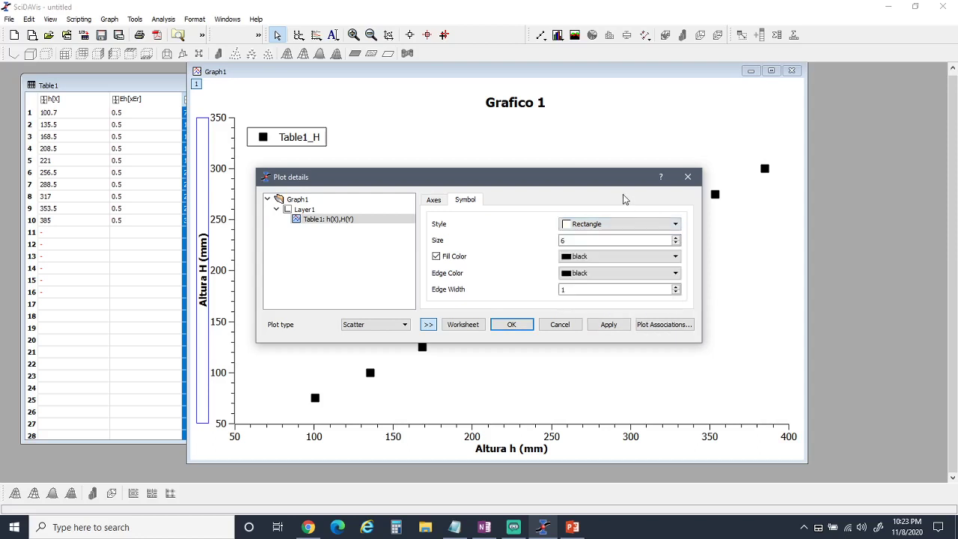
click(569, 328)
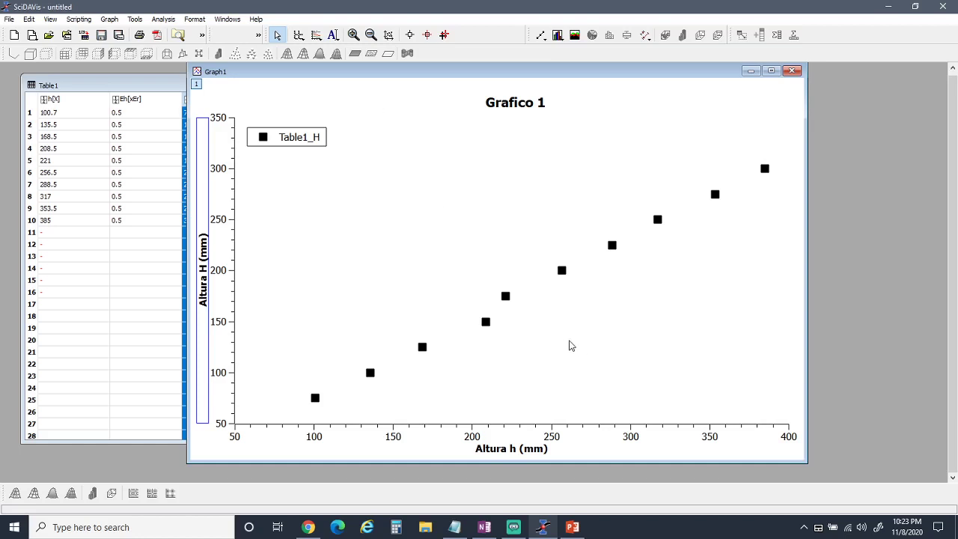
- Shift the graph window slightly away from the table's first columns and leave the graph as the active window
click(165, 19)
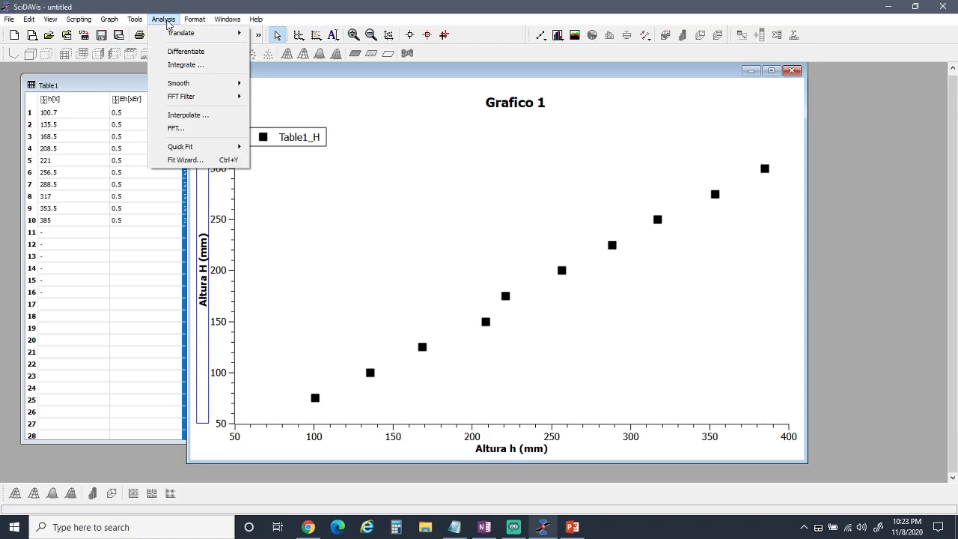
click(297, 76)
drag(296, 77, 318, 82)
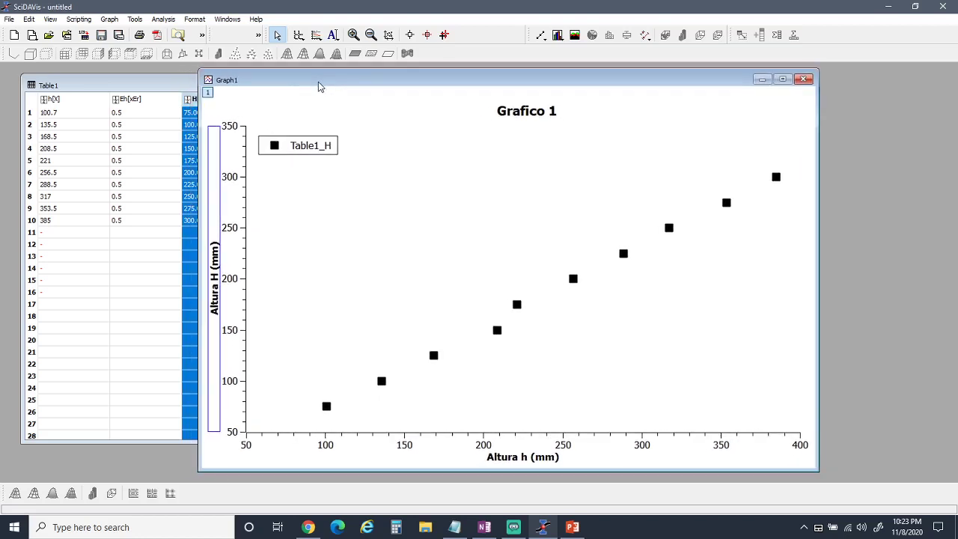
click(127, 86)
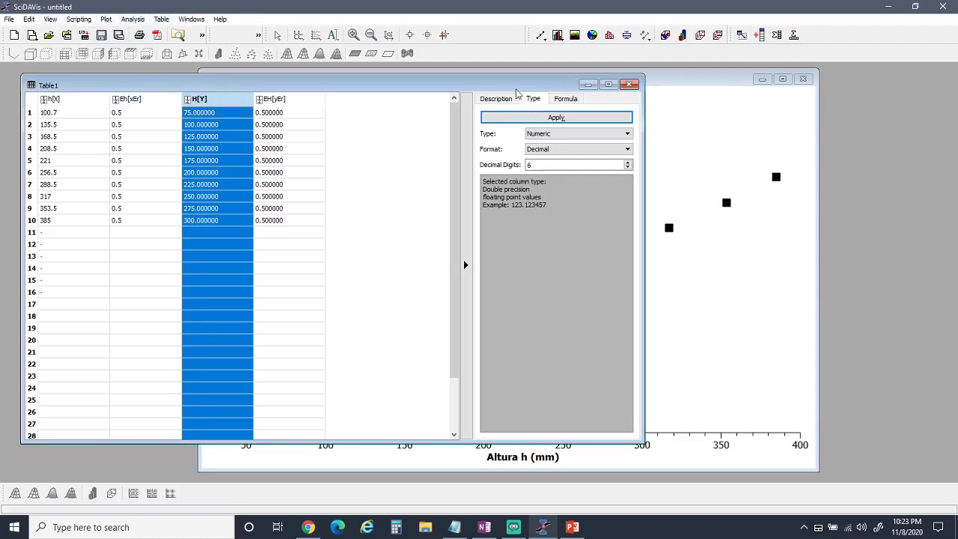
click(707, 80)
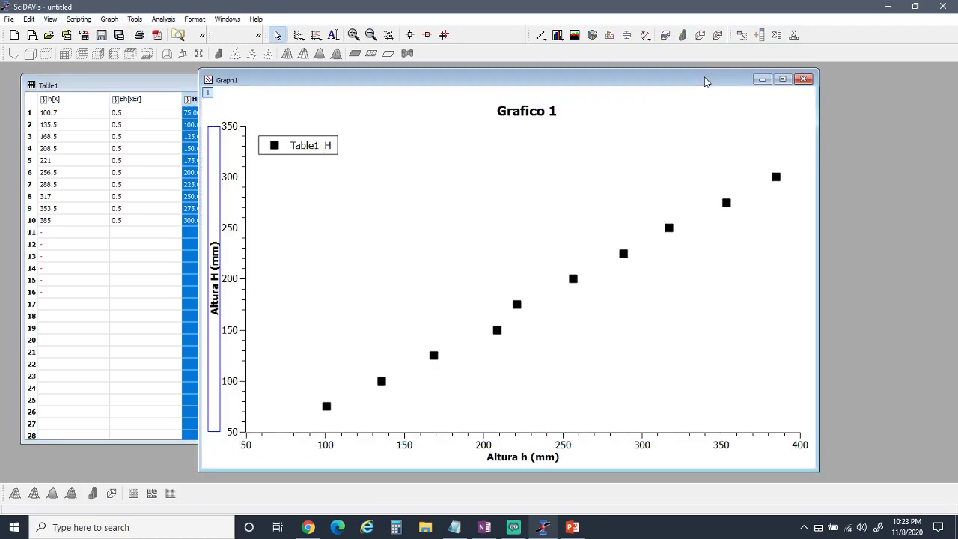
- Consult the relation between H and h and the line equation in the OneNote notes, and return to SciDAVis
click(113, 21)
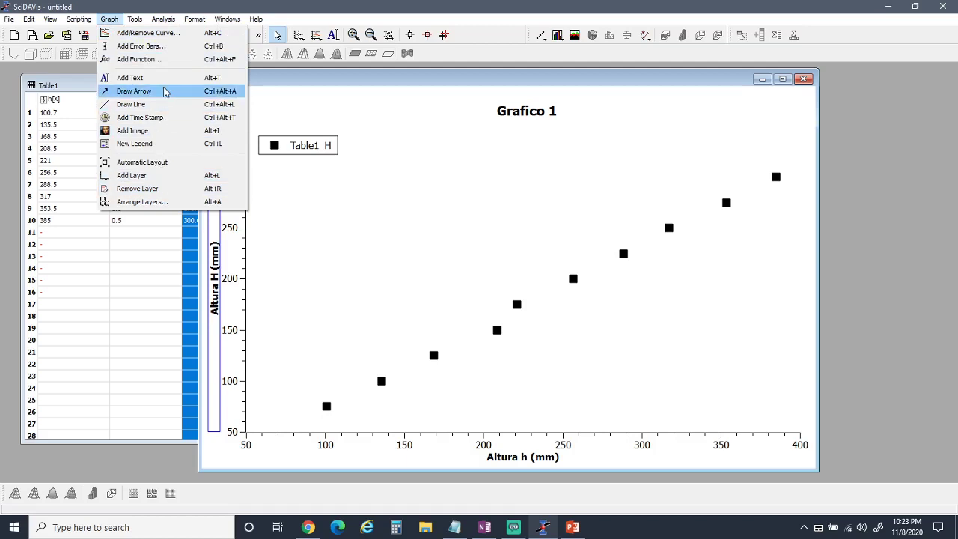
mouse_move(168, 20)
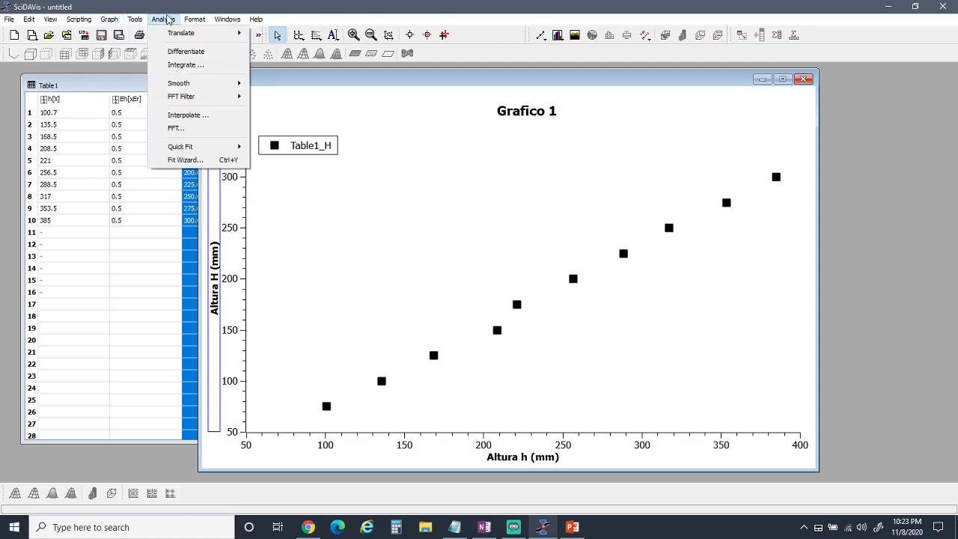
click(484, 527)
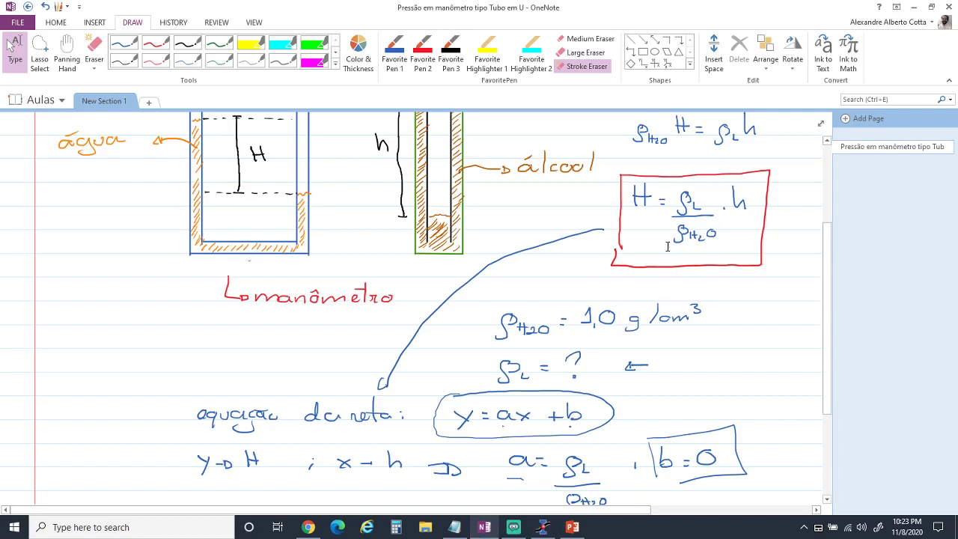
click(542, 527)
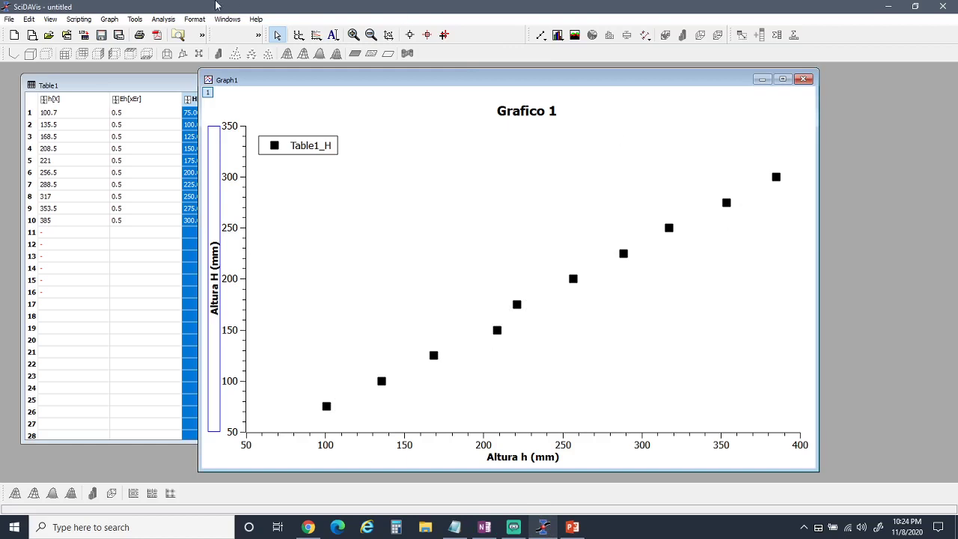
- Review the analysis operations and Quick Fit models available for the graph's data
click(166, 19)
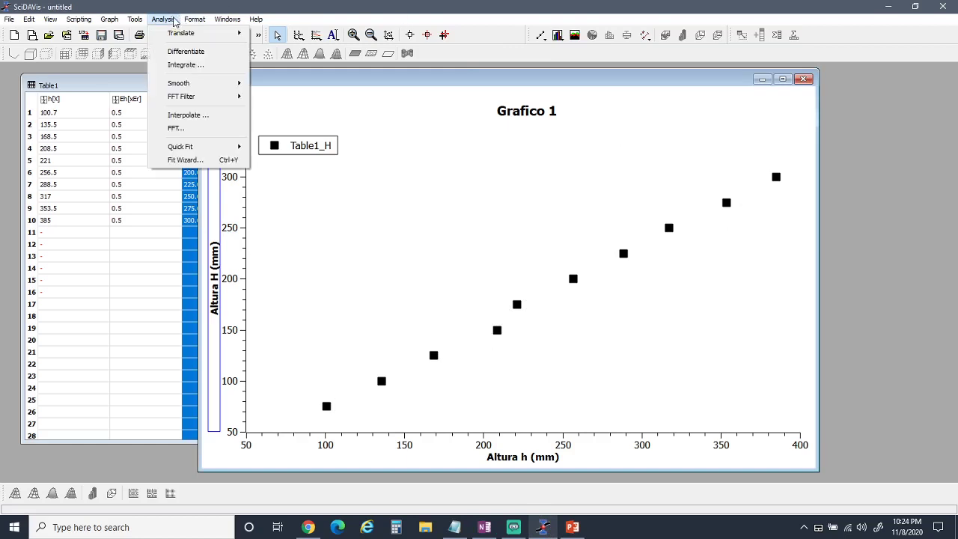
mouse_move(186, 35)
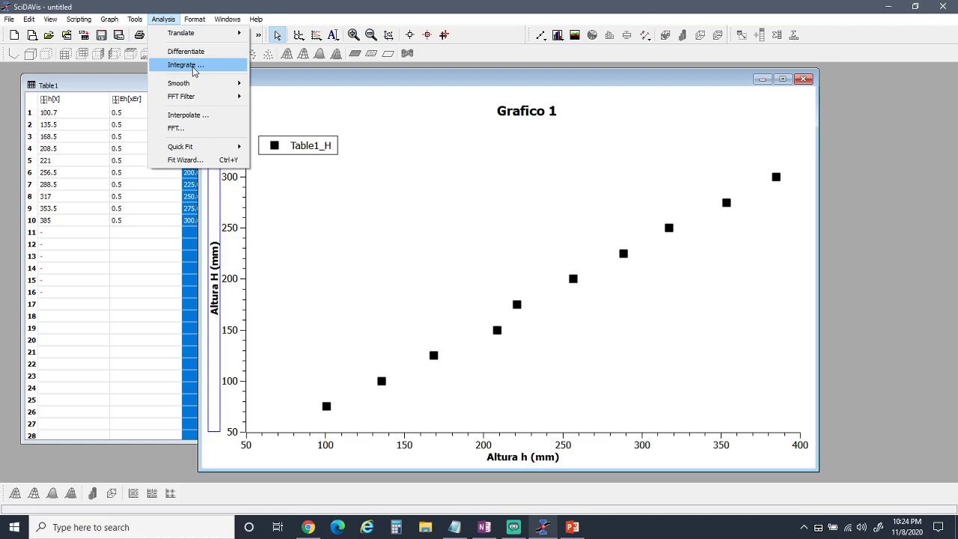
mouse_move(197, 90)
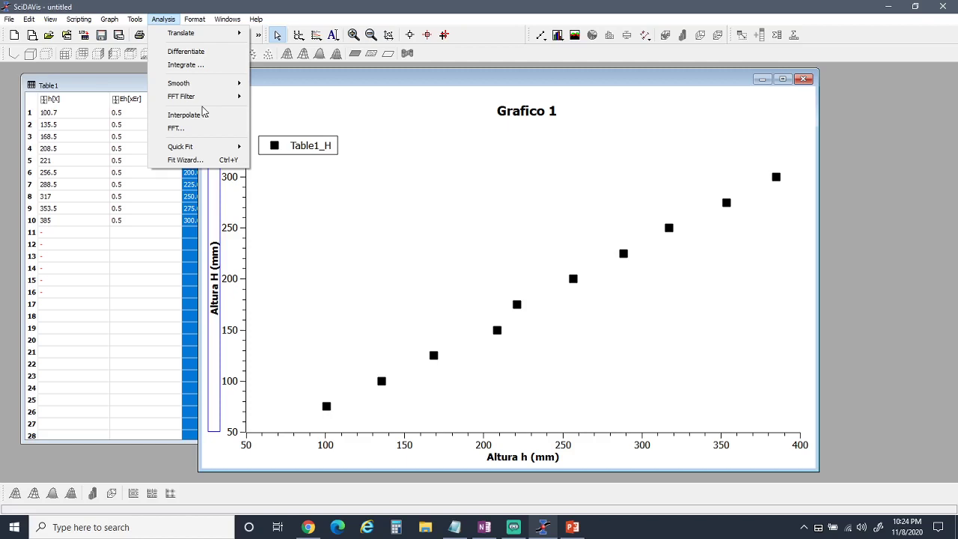
mouse_move(200, 154)
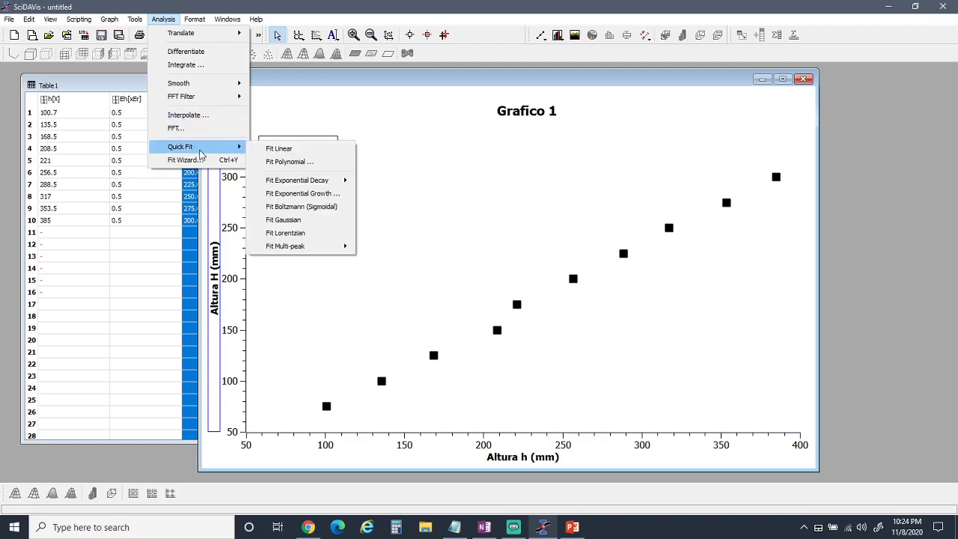
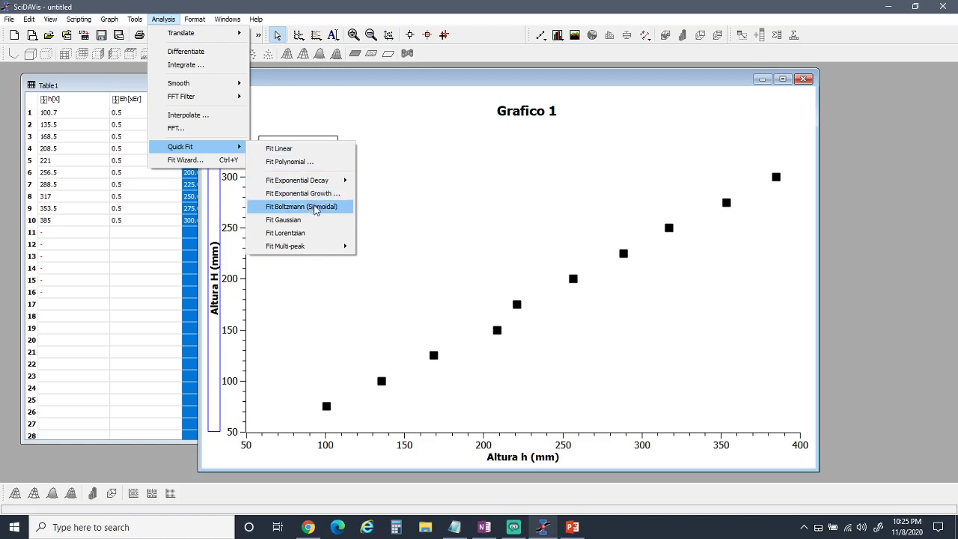
mouse_move(305, 246)
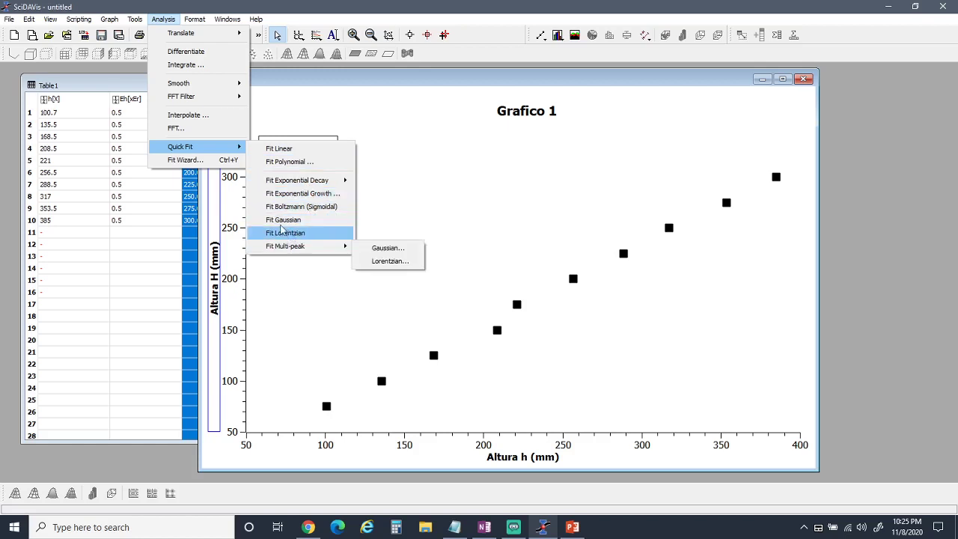
- Open the Fit Wizard and examine its function categories, including the built-in Boltzmann expression and the basic functions
click(193, 162)
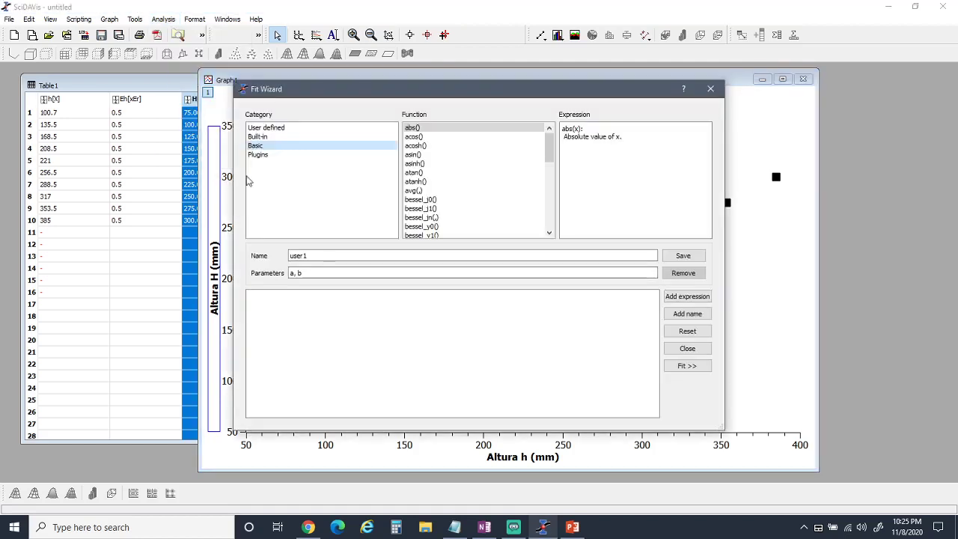
click(264, 127)
click(257, 136)
click(257, 155)
click(260, 138)
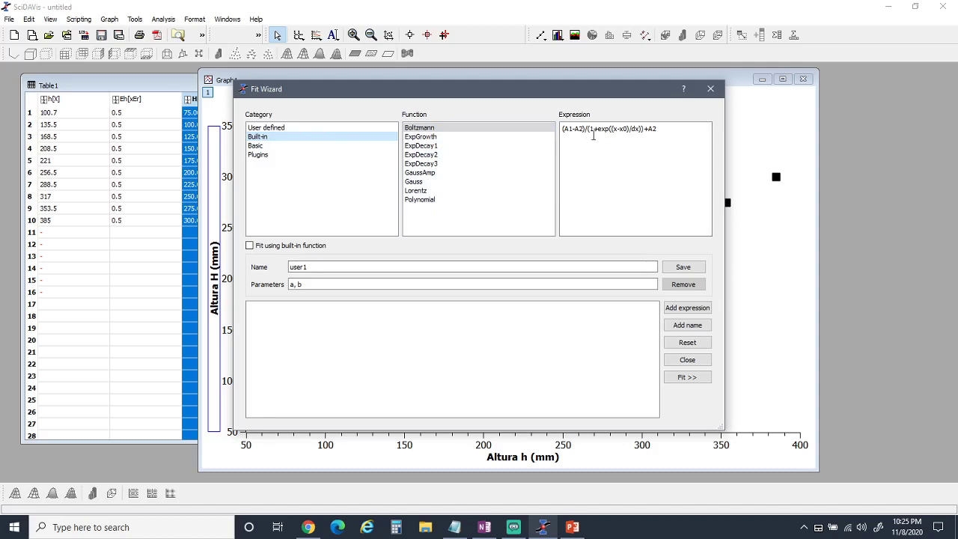
drag(658, 129, 569, 128)
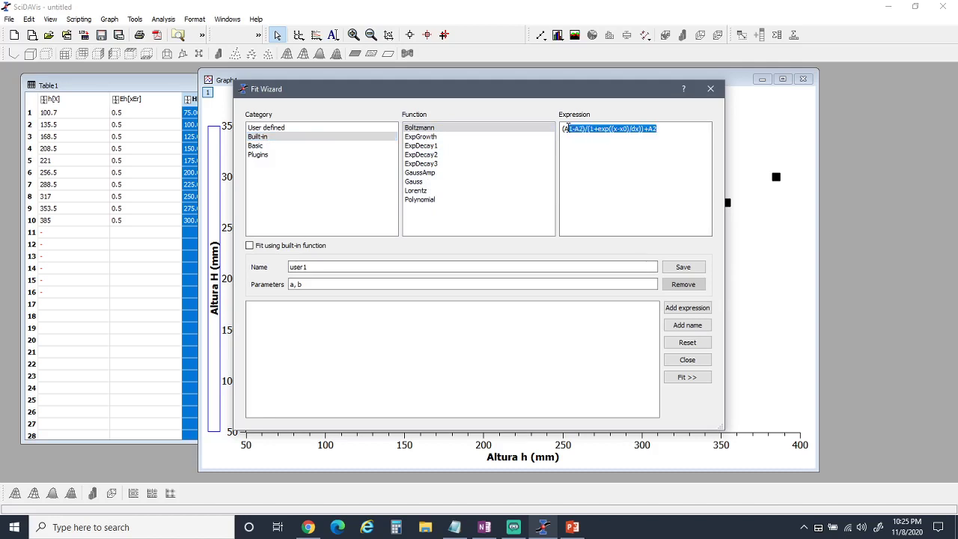
click(274, 146)
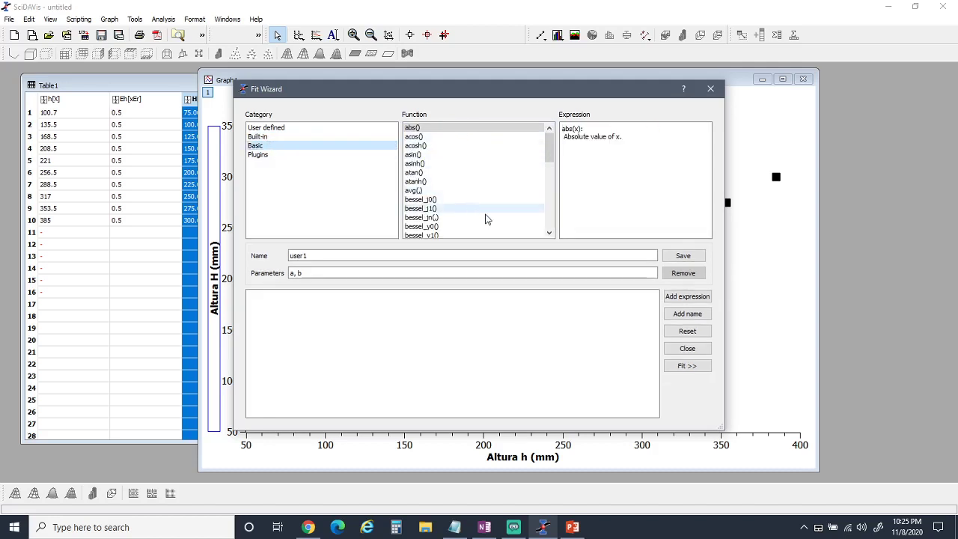
click(550, 152)
drag(550, 152, 551, 161)
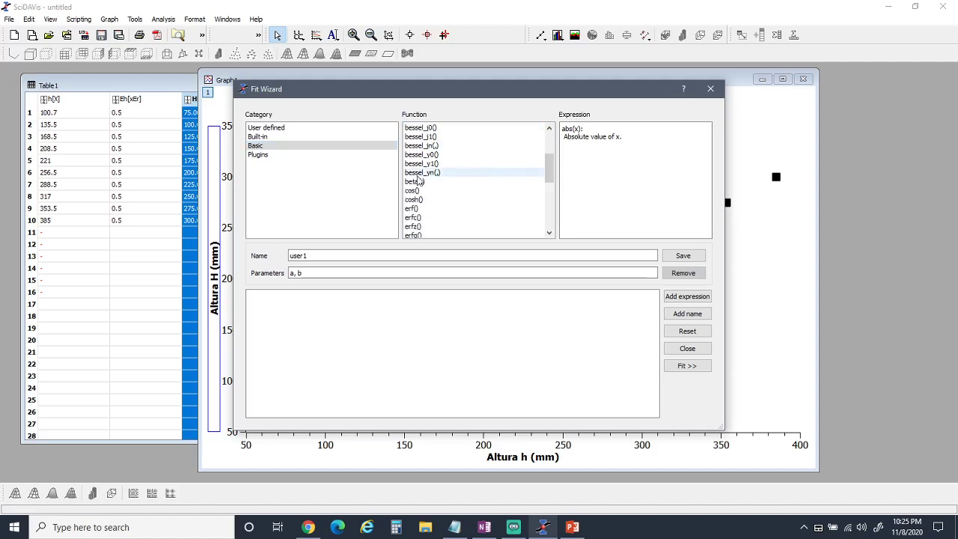
- Examine the Fit Wizard's user-defined functions, expression area and parameters, and close the wizard without fitting
click(297, 157)
click(285, 130)
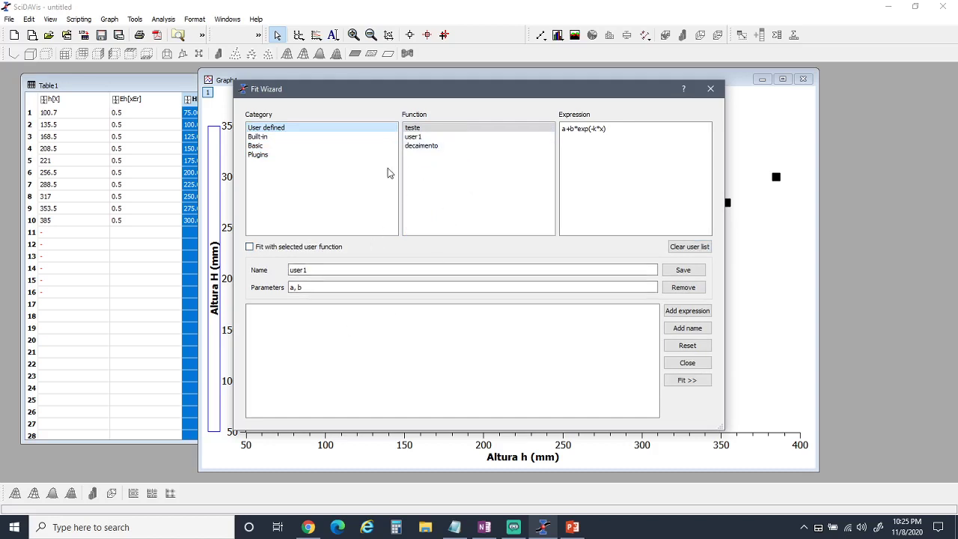
click(345, 330)
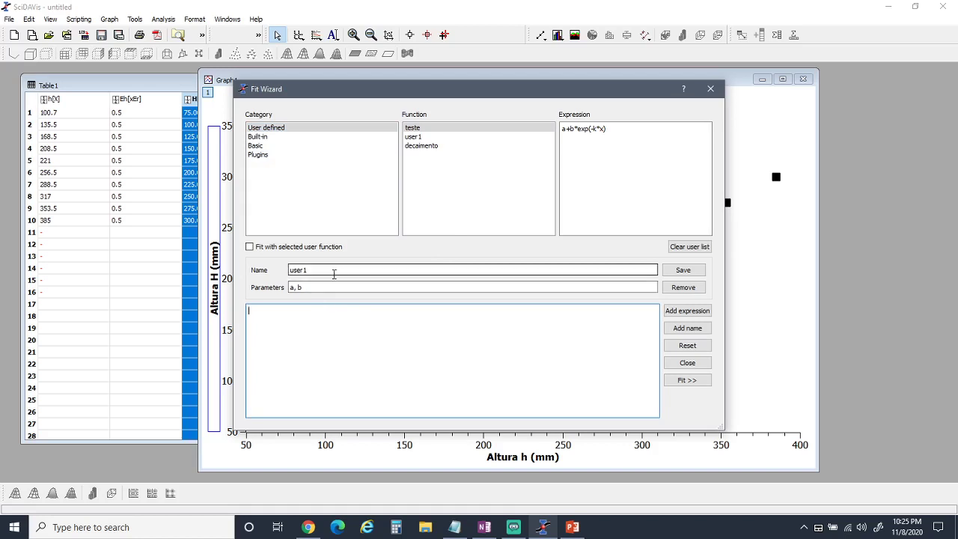
drag(313, 286, 237, 274)
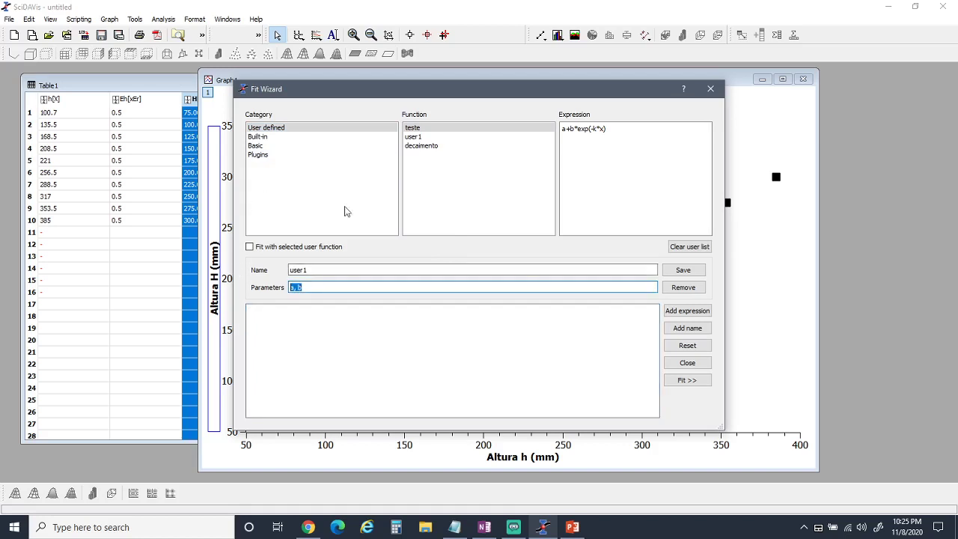
click(711, 90)
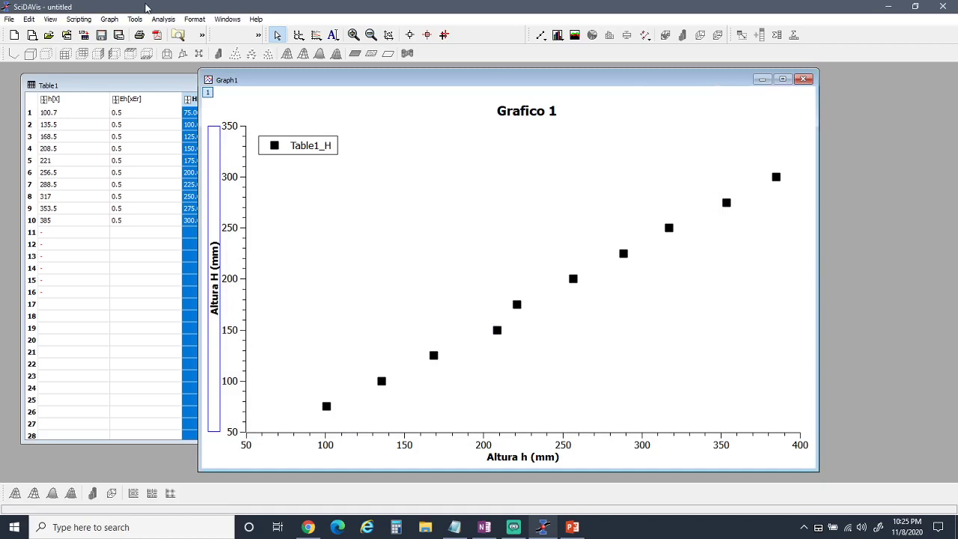
- Apply a quick linear fit to the plotted H against h data and move the Results Log over the table
click(164, 18)
mouse_move(217, 146)
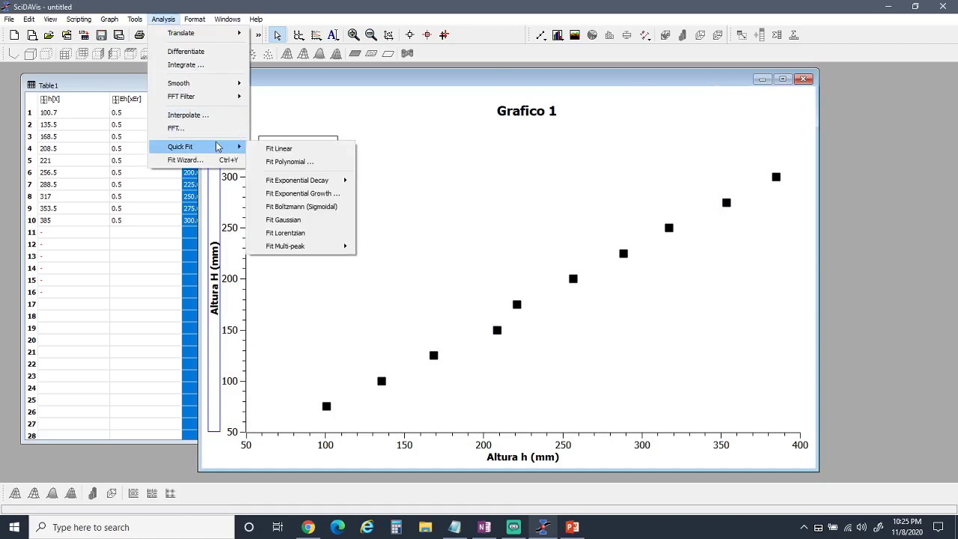
click(280, 149)
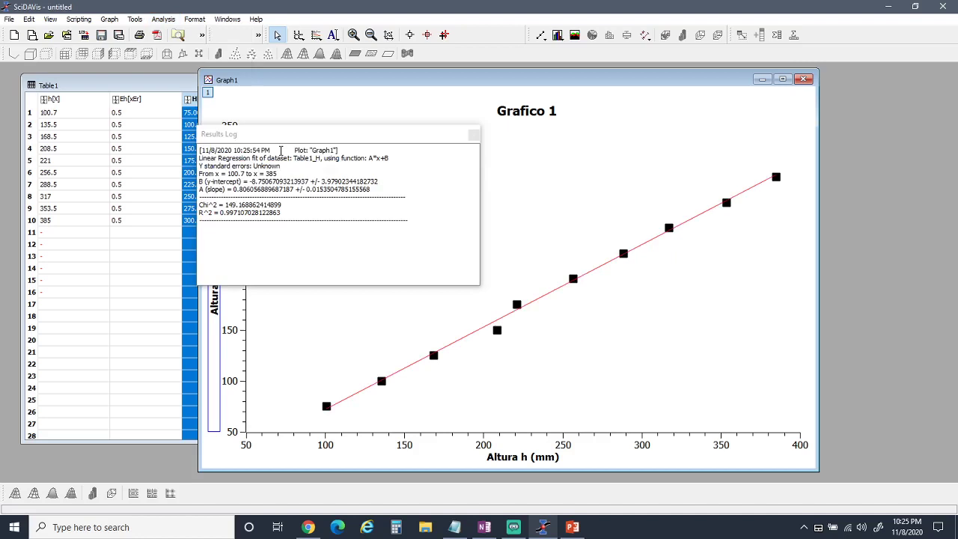
drag(289, 142, 189, 154)
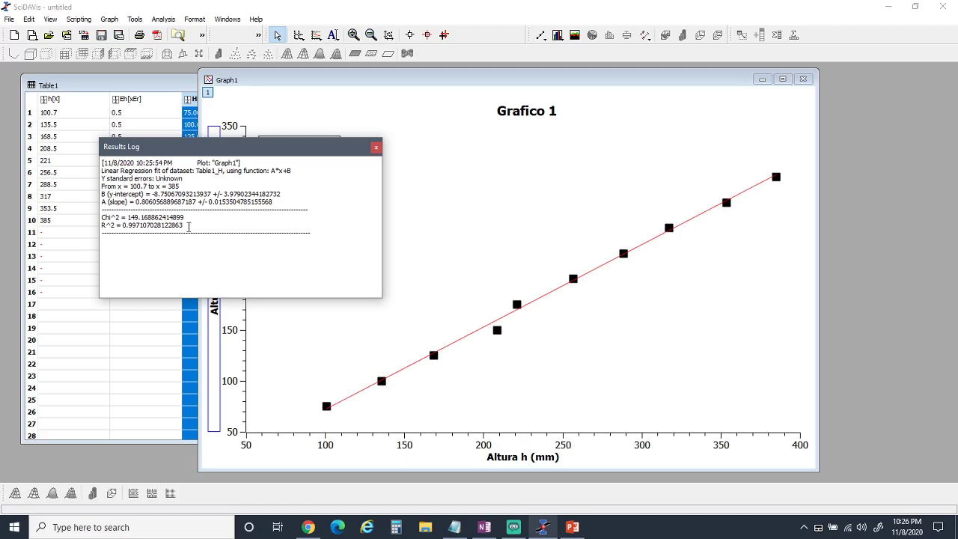
- Compare the linear regression function in the Results Log with the line equation y = ax + b in the OneNote notes
drag(208, 230, 65, 152)
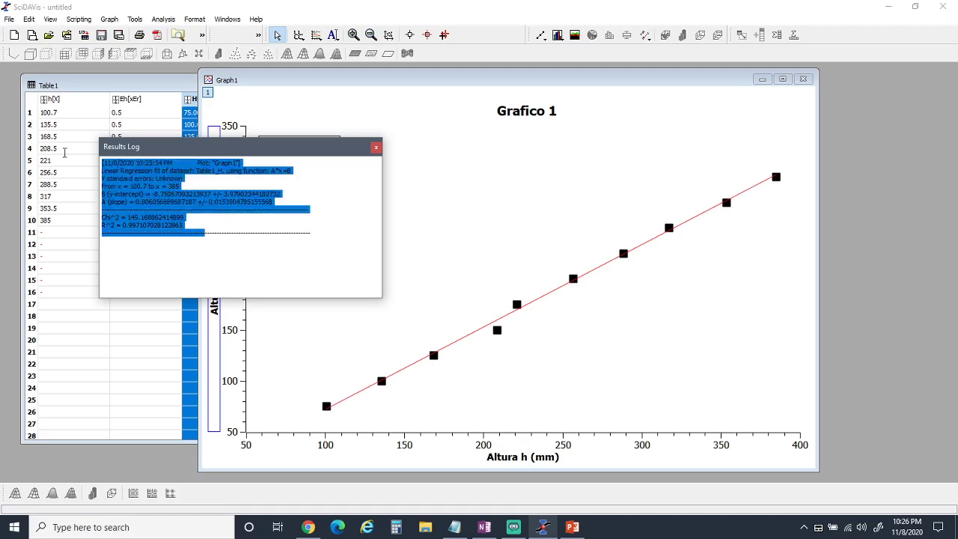
click(485, 527)
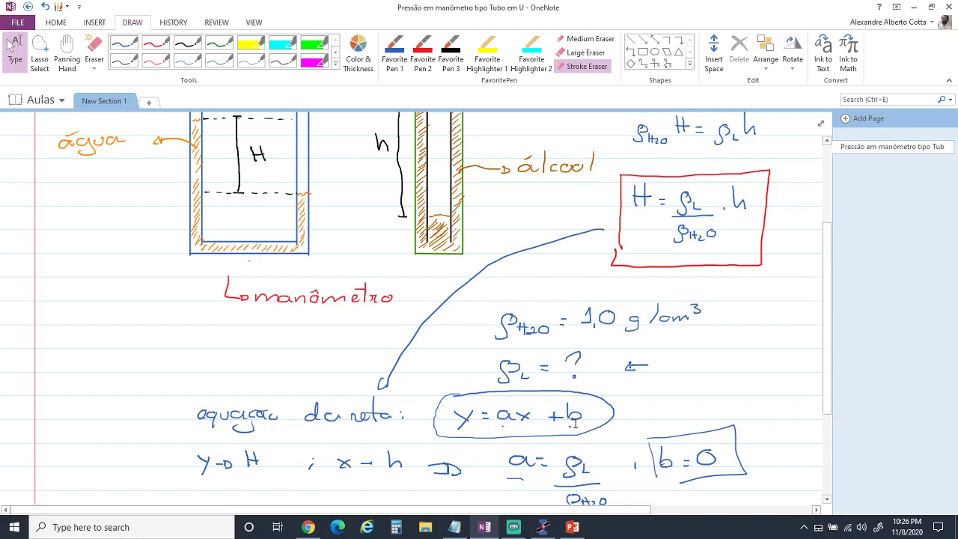
click(547, 529)
click(248, 234)
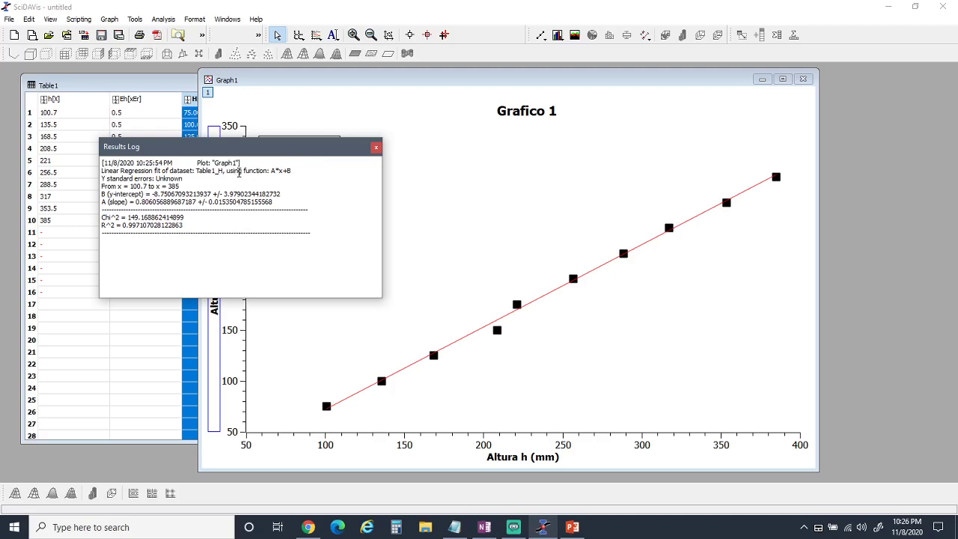
drag(235, 171, 292, 174)
click(485, 527)
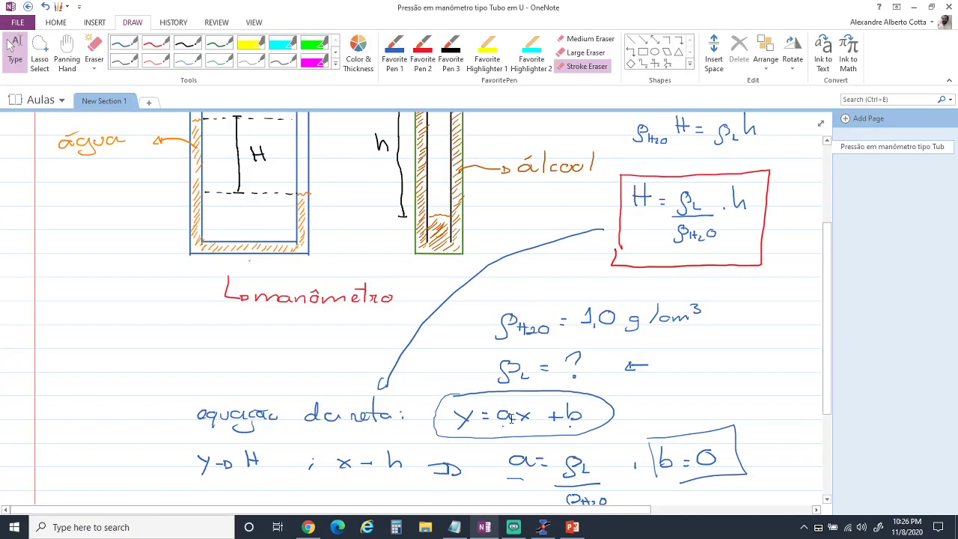
click(485, 530)
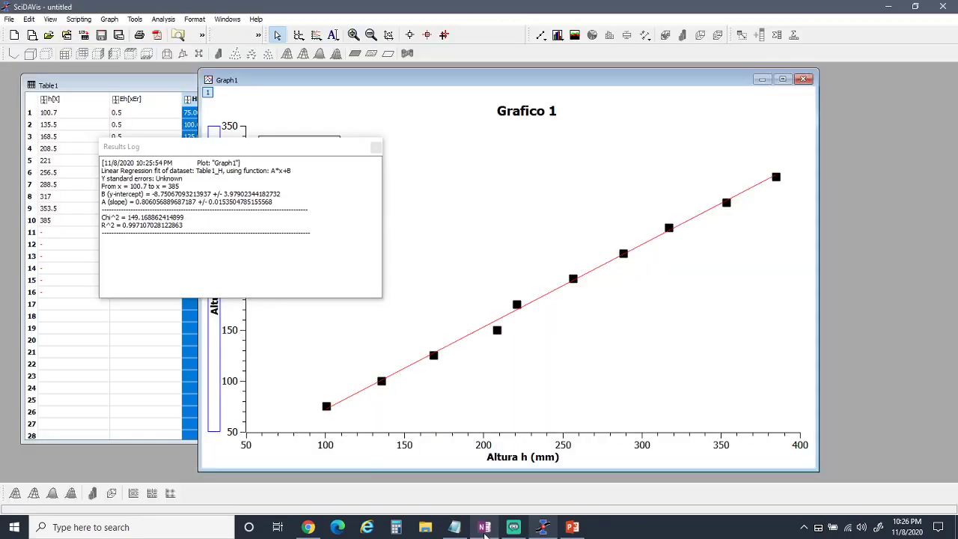
- Examine the coefficient A, the variable x and the constant B in the fit function A*x+B
drag(293, 171, 272, 171)
click(279, 177)
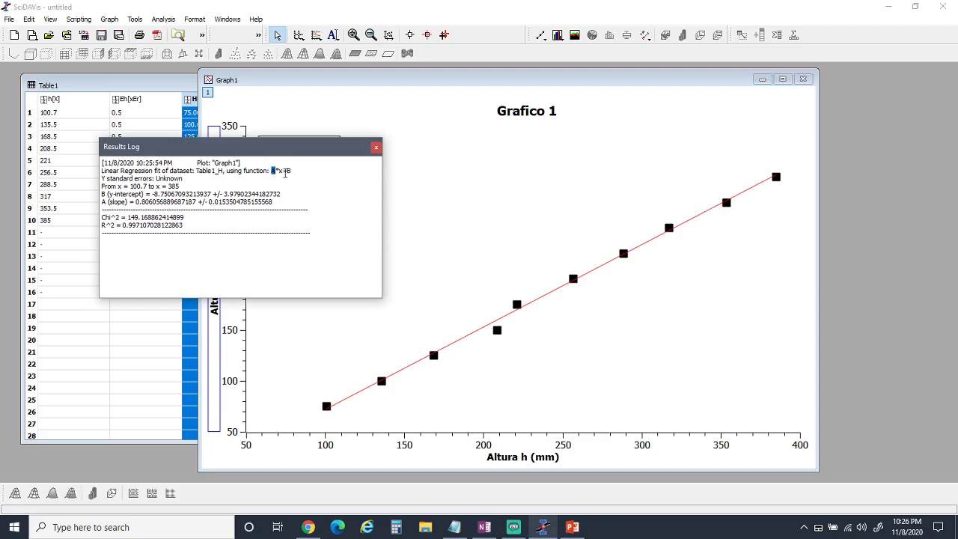
drag(277, 172, 272, 171)
click(275, 171)
drag(276, 171, 280, 171)
double_click(290, 171)
- Examine the fitted slope and y-intercept with their uncertainties, as well as the R^2 value, in the Results Log
drag(291, 201, 90, 194)
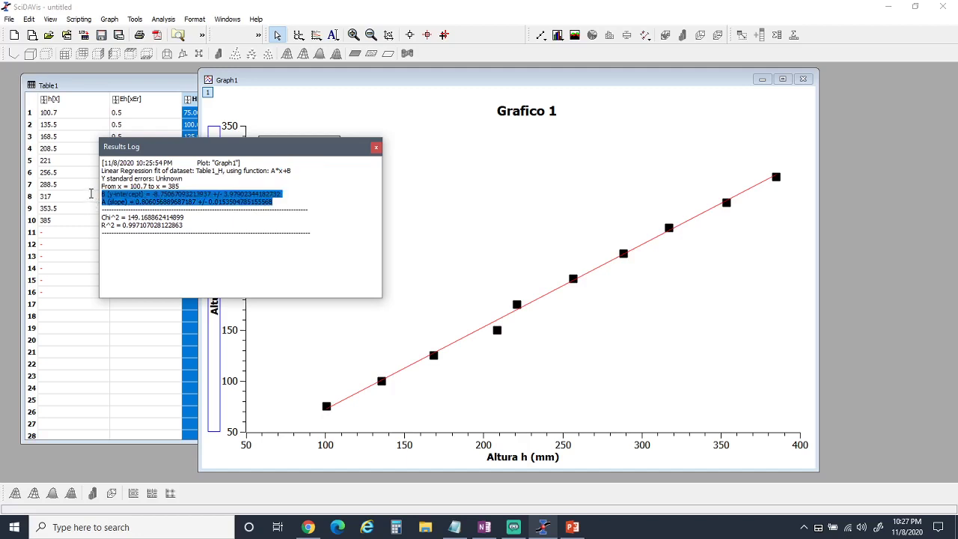
click(146, 216)
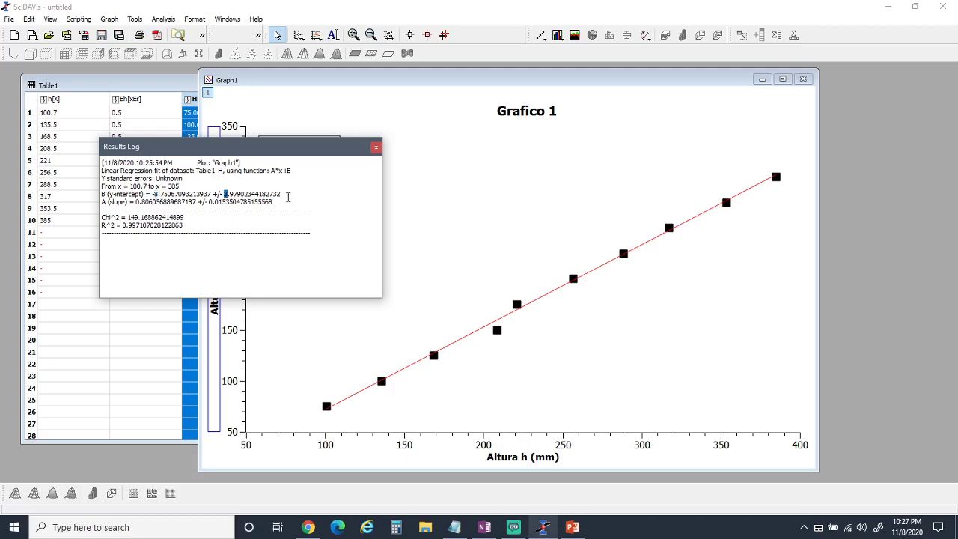
drag(278, 202, 165, 191)
click(165, 192)
drag(279, 203, 231, 202)
click(258, 214)
drag(277, 202, 212, 202)
click(263, 214)
drag(281, 201, 227, 204)
click(223, 206)
drag(223, 203, 210, 203)
click(228, 195)
drag(157, 194, 152, 194)
drag(186, 225, 84, 226)
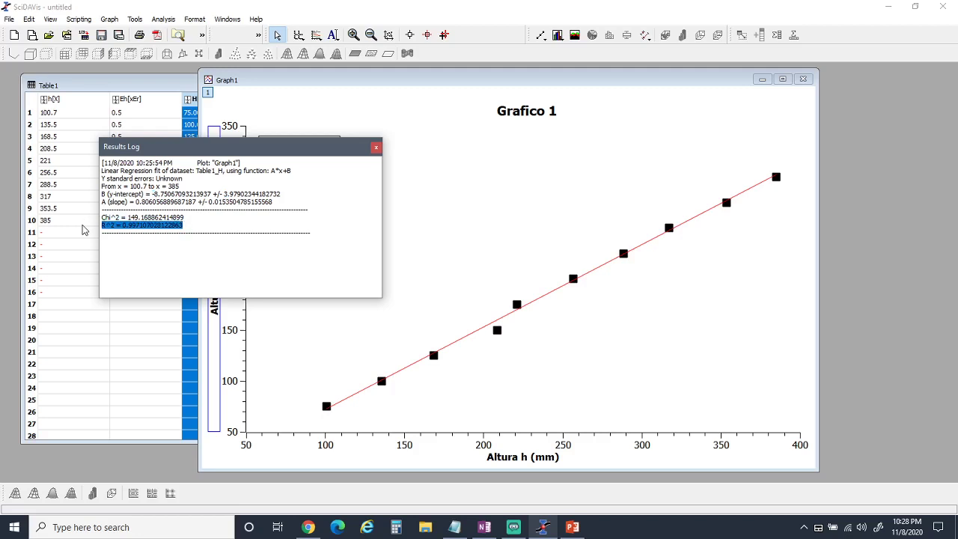
- Examine the R^2 value of the linear fit in the Results Log and close the log
click(150, 236)
drag(189, 225, 85, 224)
click(181, 248)
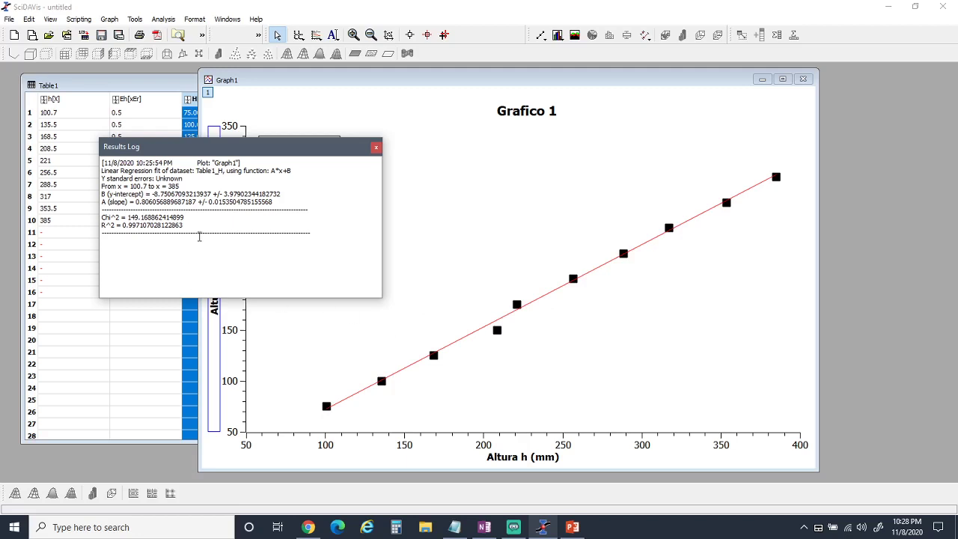
drag(184, 226, 123, 226)
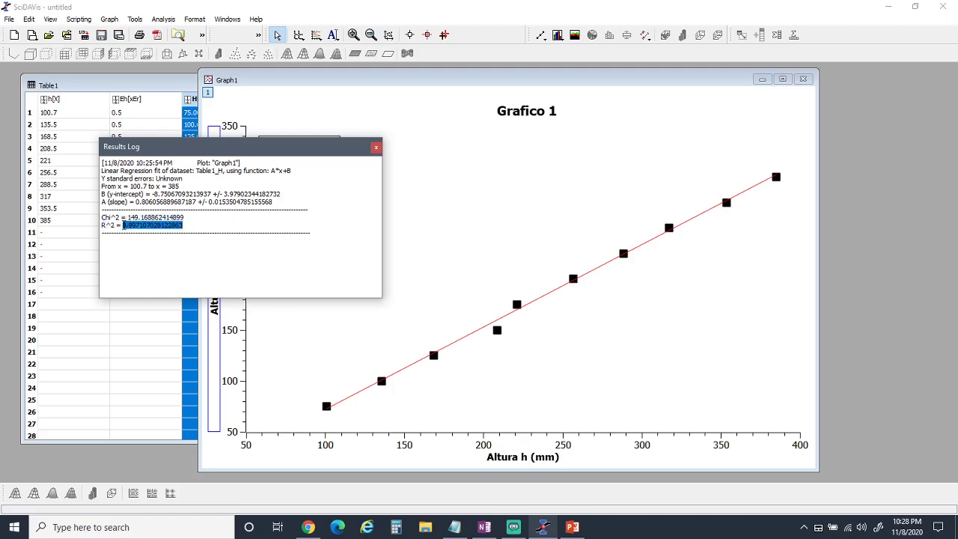
click(154, 253)
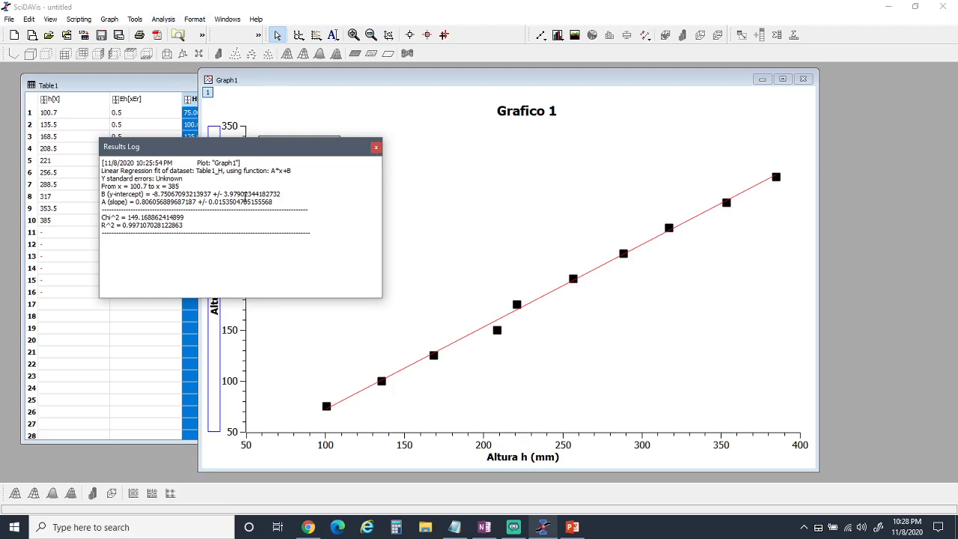
click(376, 149)
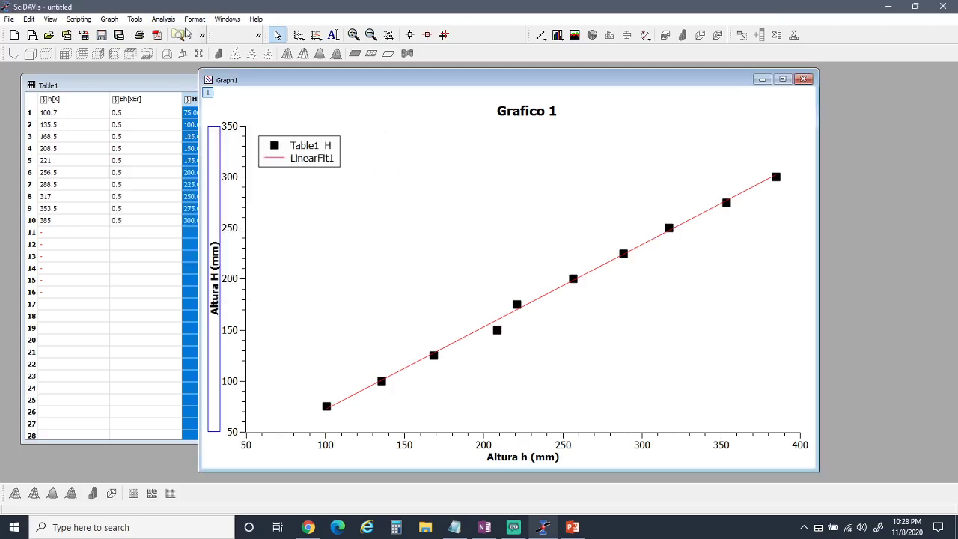
- Look at the user-defined functions in the Fit Wizard and close it without fitting
click(164, 18)
mouse_move(193, 147)
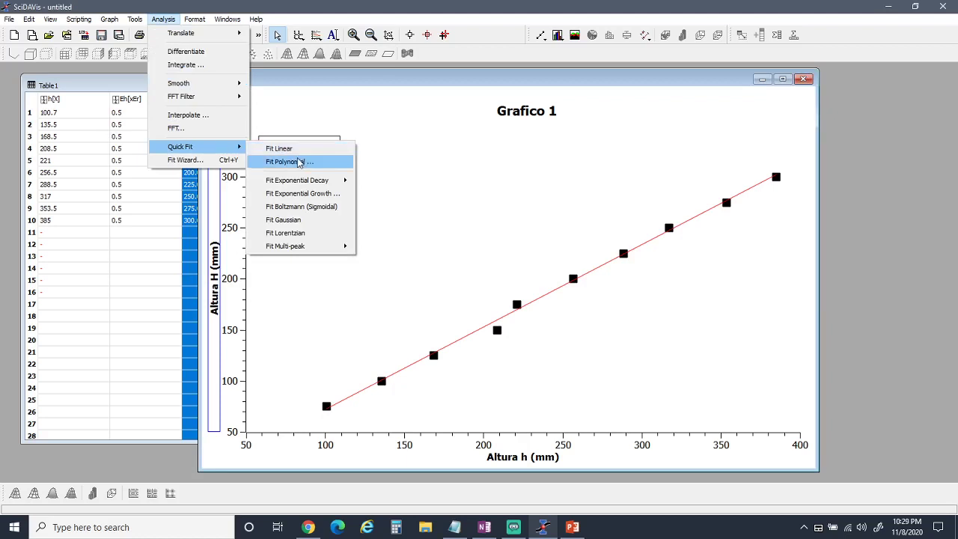
click(191, 166)
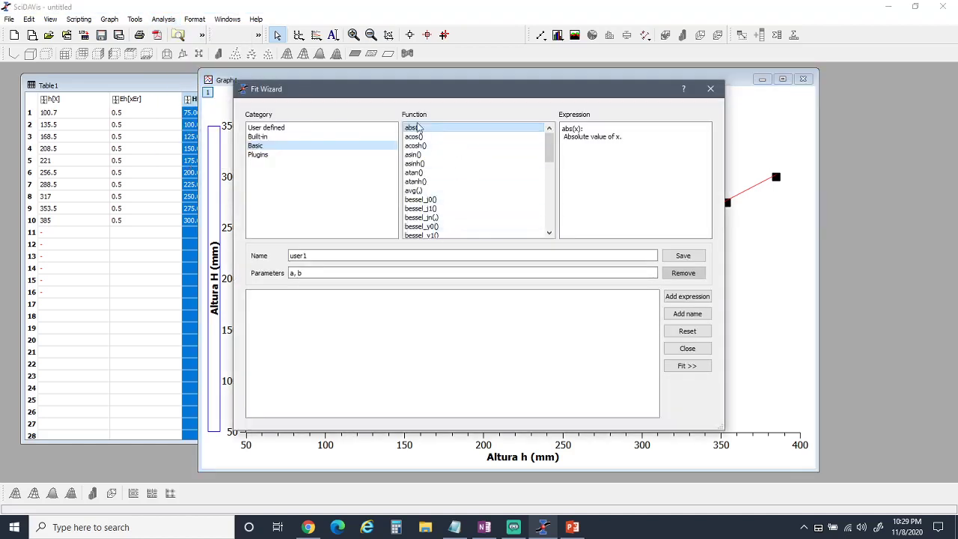
click(274, 129)
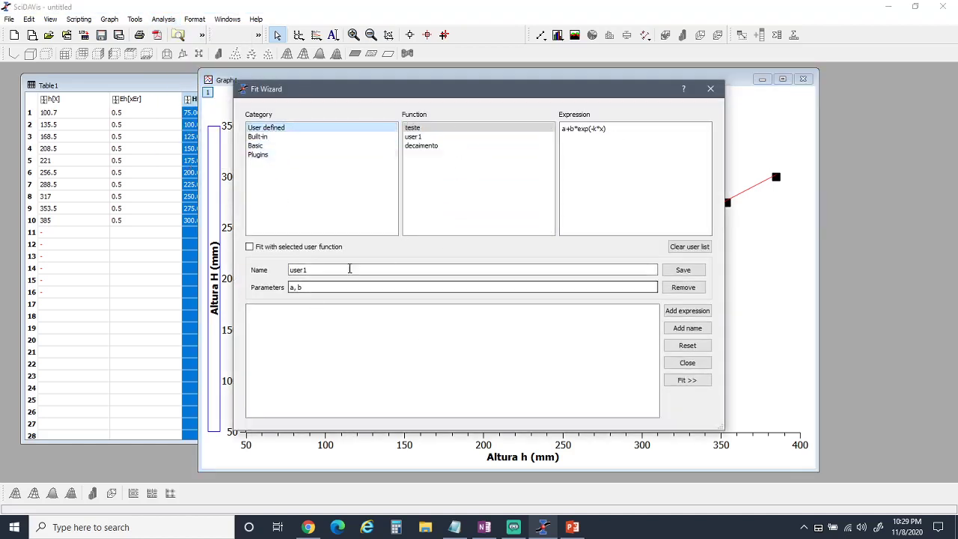
click(701, 364)
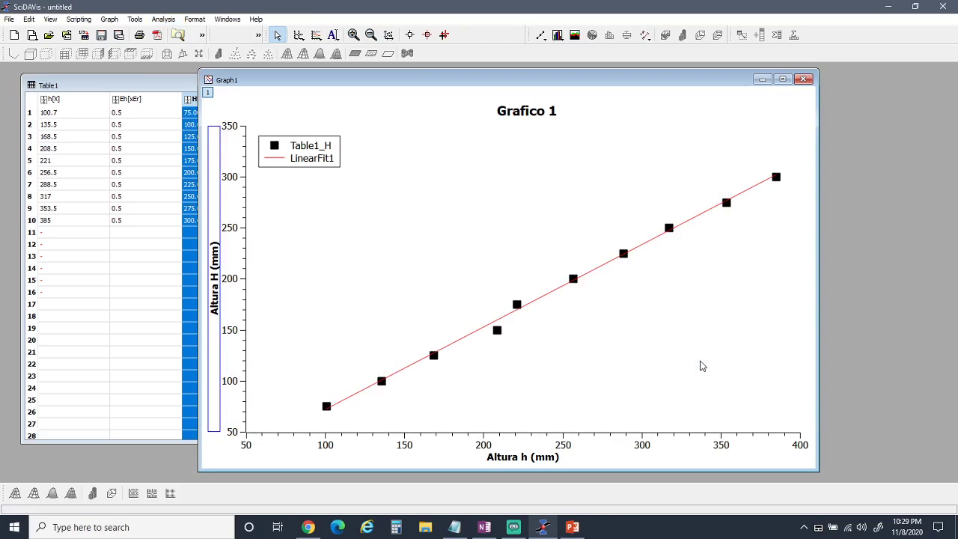
- Reposition the graph window over the table and run the quick linear fit on the plotted data again
drag(295, 86, 255, 75)
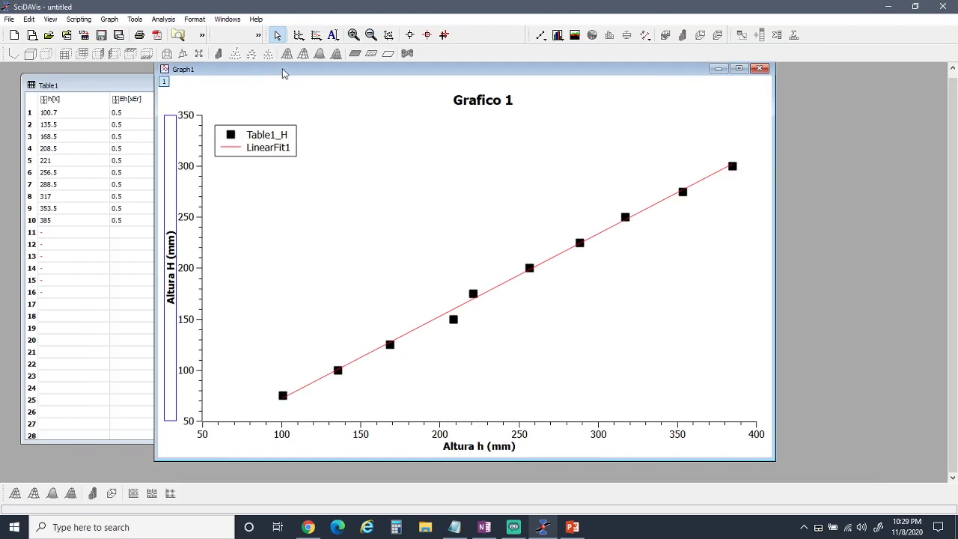
drag(271, 72, 261, 102)
click(228, 19)
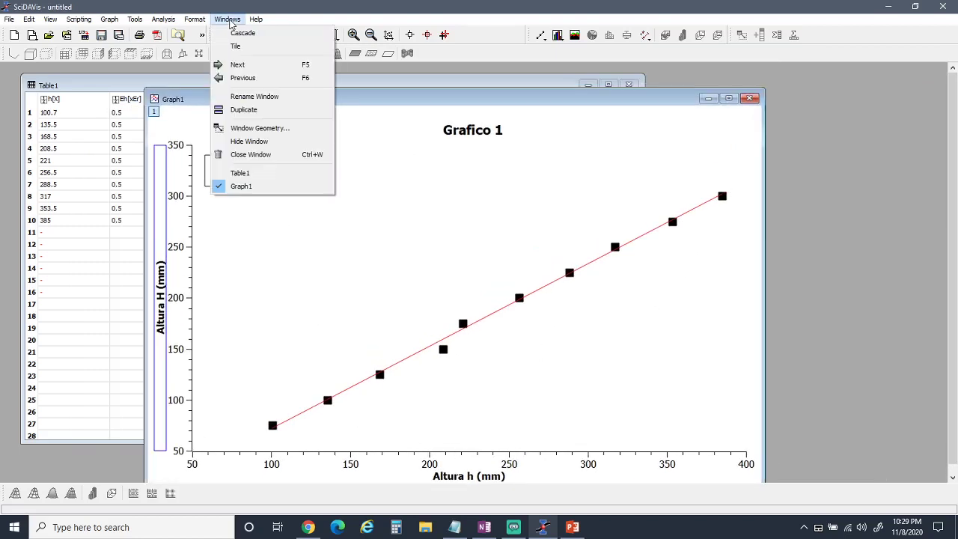
click(480, 112)
click(163, 19)
mouse_move(222, 152)
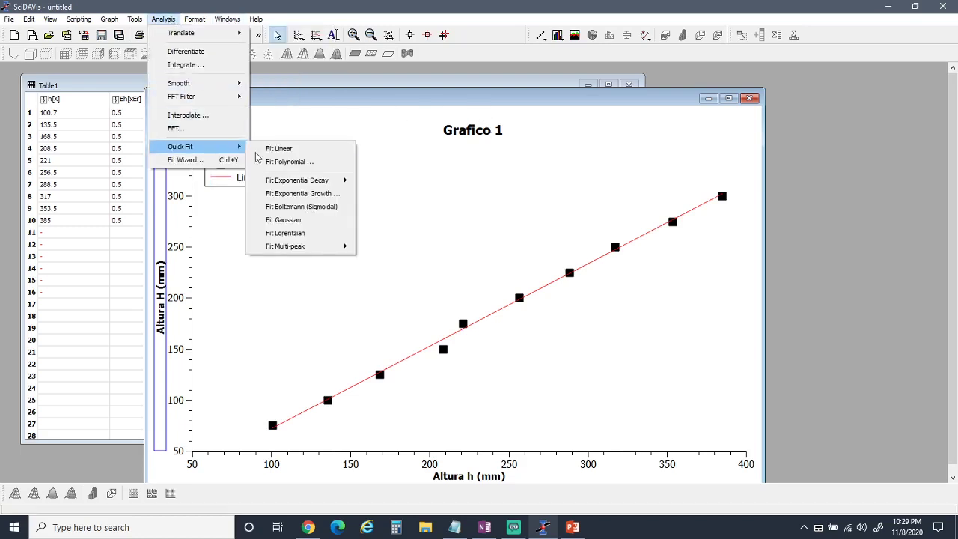
click(274, 147)
click(452, 277)
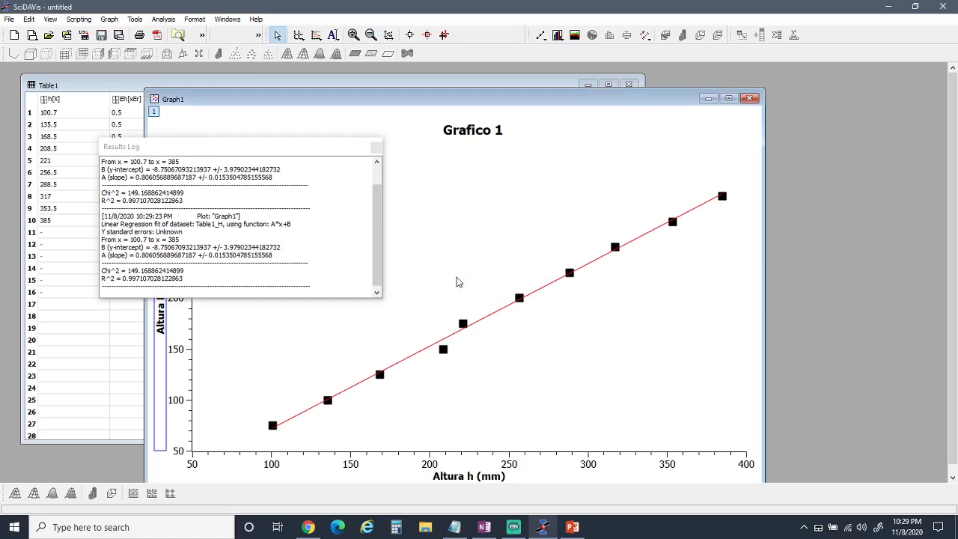
- Copy the y-intercept and slope lines of the latest fit from the Results Log and move the log away from the graph's legend
drag(375, 227, 367, 254)
drag(276, 254, 102, 250)
key(ctrl+c)
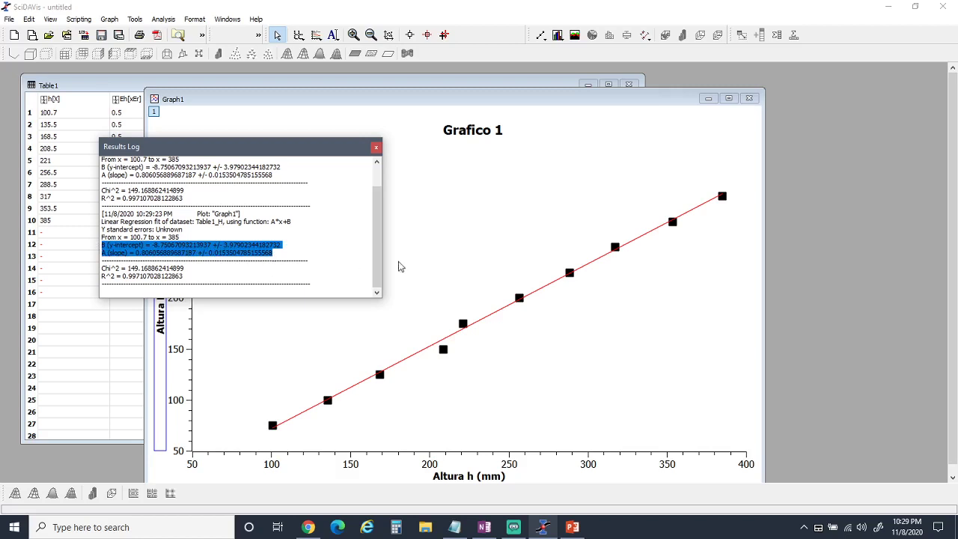
click(434, 216)
drag(317, 154, 826, 177)
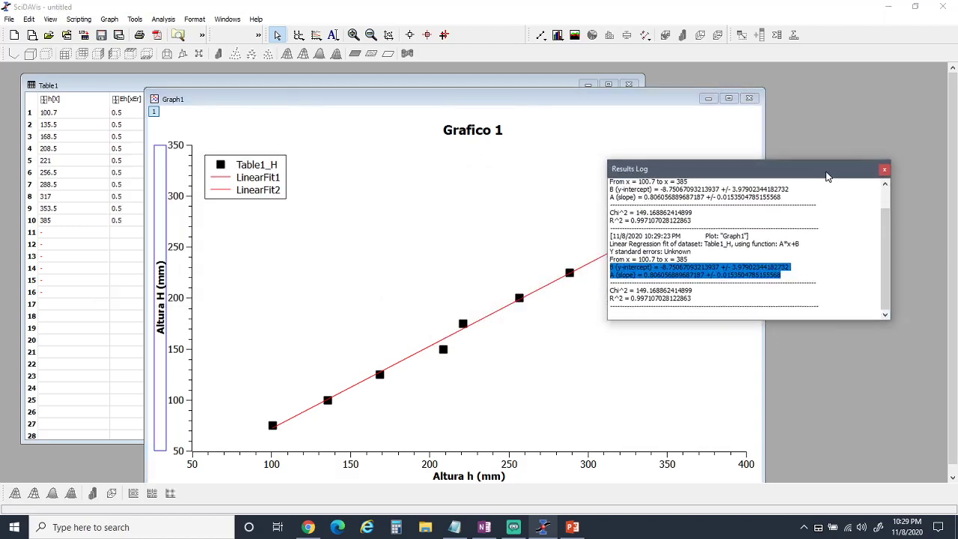
- Add a text box on a new layer in the graph's empty upper area and paste the copied intercept and slope lines into it
click(428, 253)
right_click(334, 214)
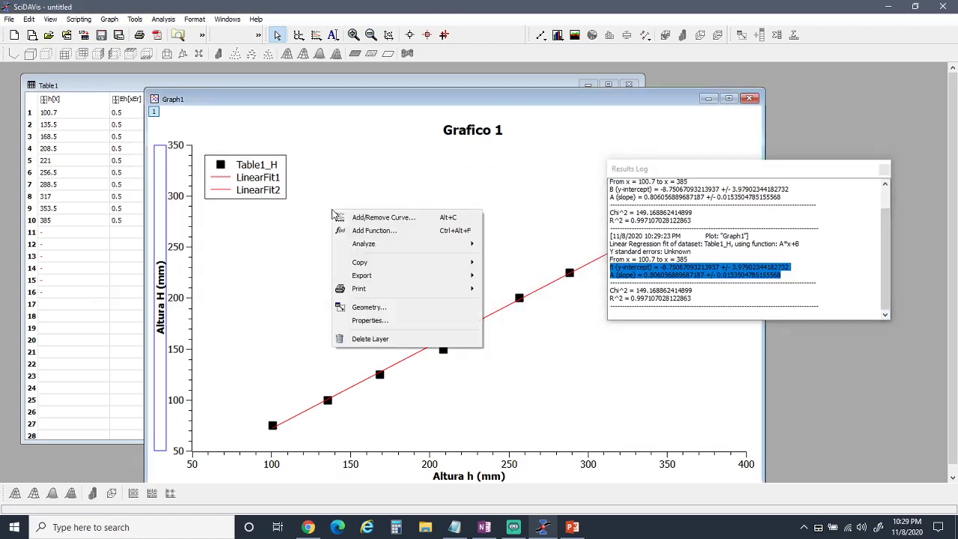
click(316, 229)
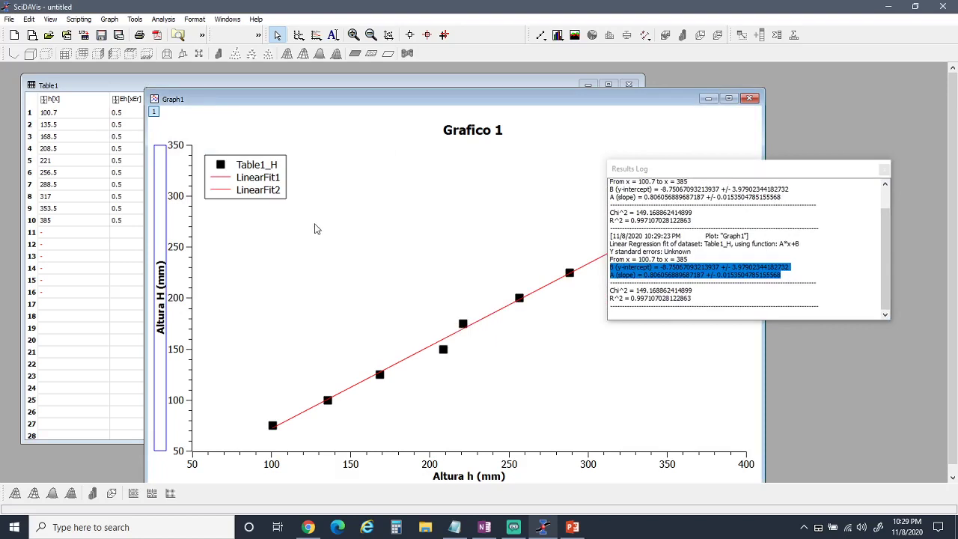
click(336, 35)
click(364, 10)
click(334, 40)
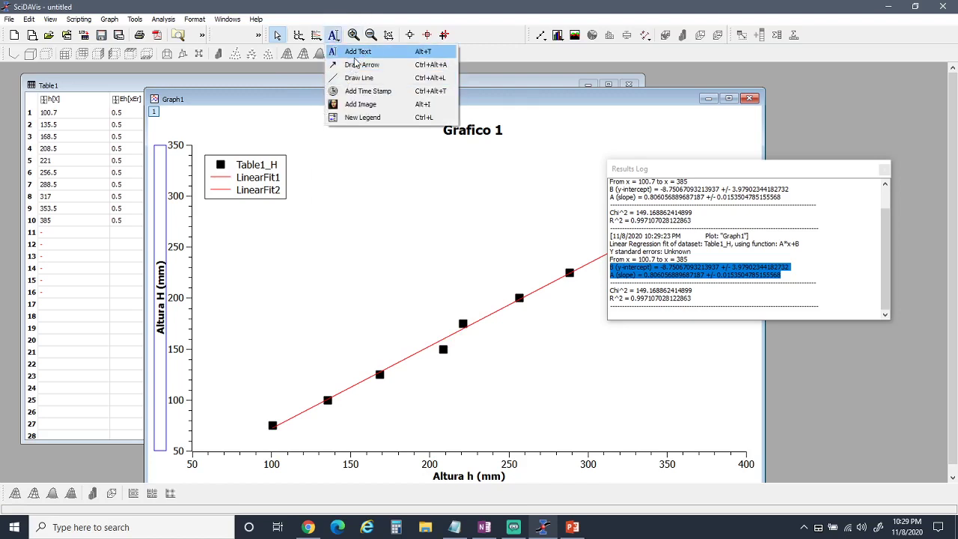
click(358, 51)
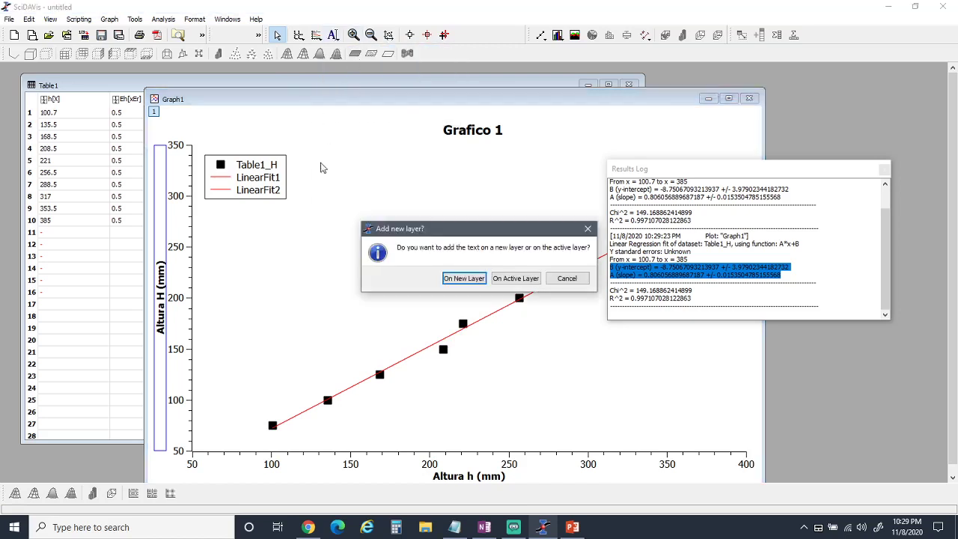
click(464, 278)
click(332, 255)
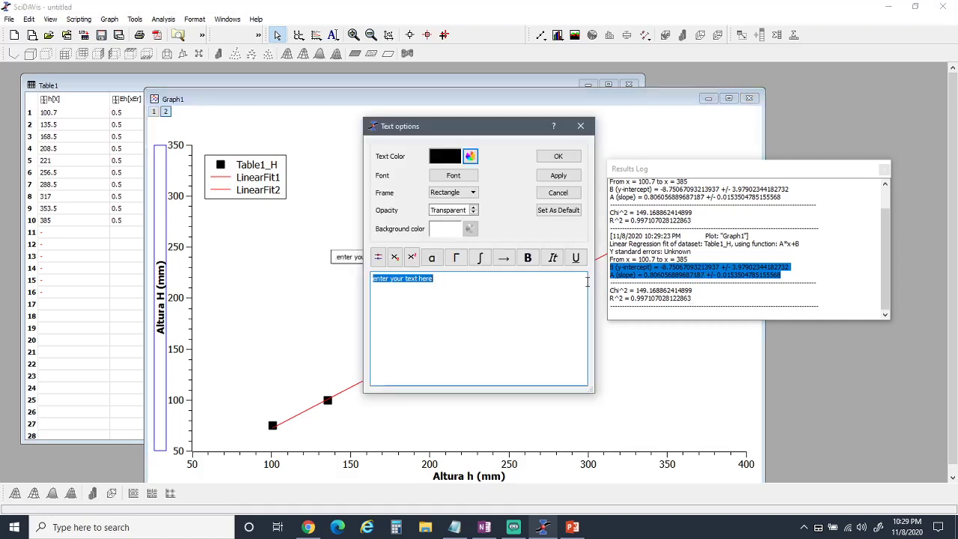
key(ctrl+v)
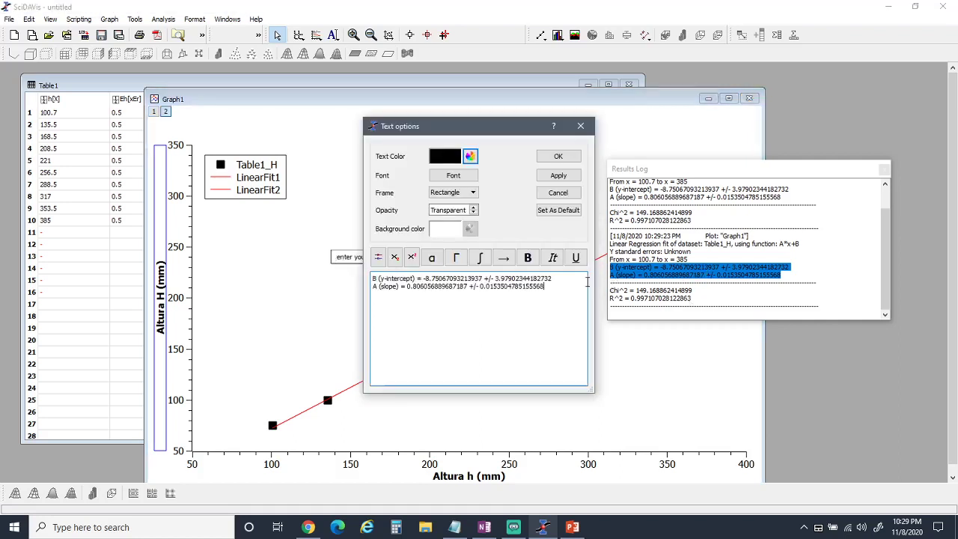
- Insert the equation y = Ax+B as a new first line above the pasted fit parameters
click(374, 280)
key(Return)
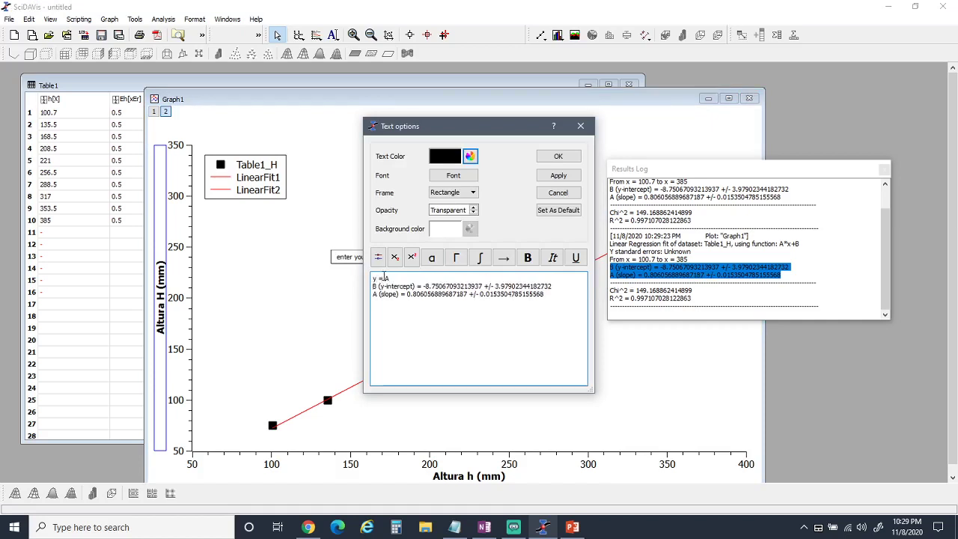
text(y = Ax+B)
- Round the y-intercept in the text to -9 +/- 4
drag(551, 286, 507, 287)
click(506, 287)
drag(559, 289, 498, 287)
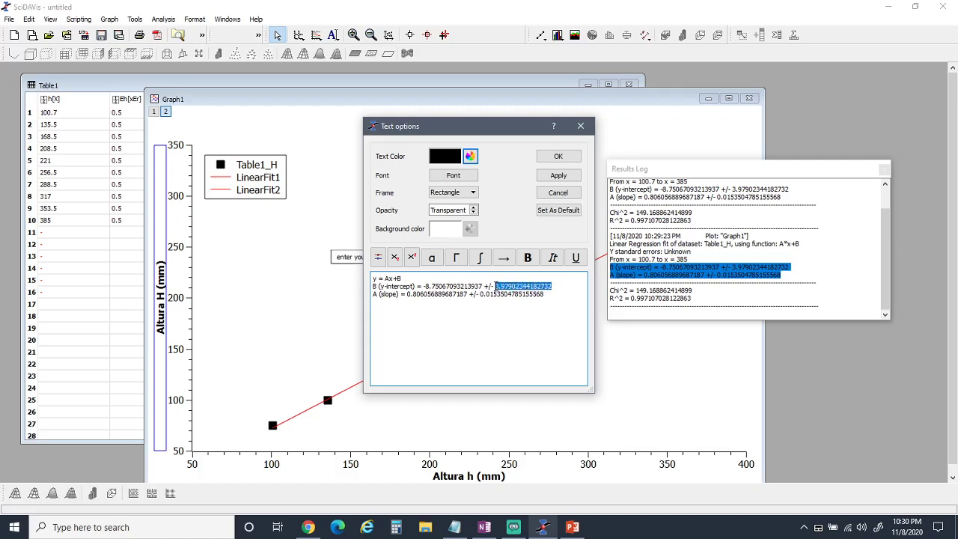
text(4)
drag(481, 286, 426, 286)
text(9)
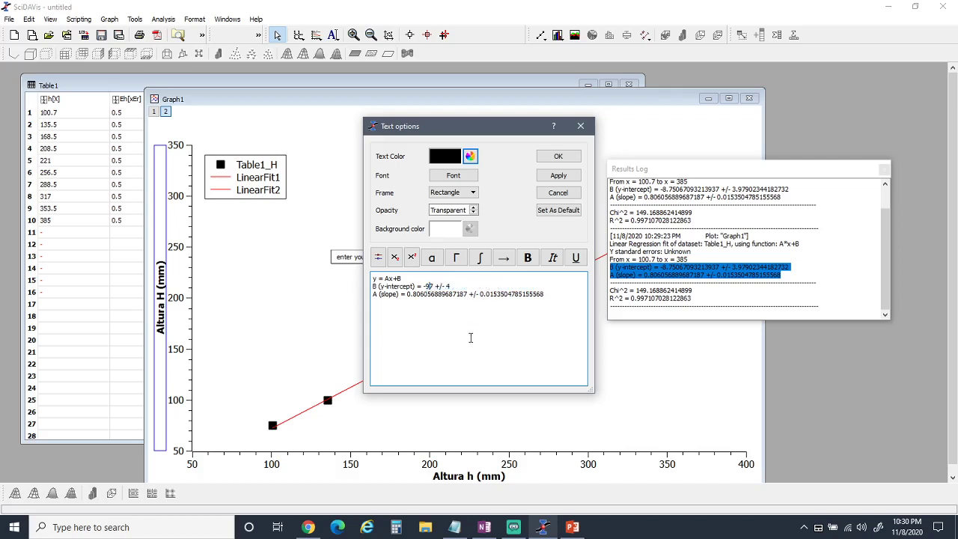
key(Delete)
- Round the slope in the text to 0.81 +/- 0.02
drag(549, 297, 496, 297)
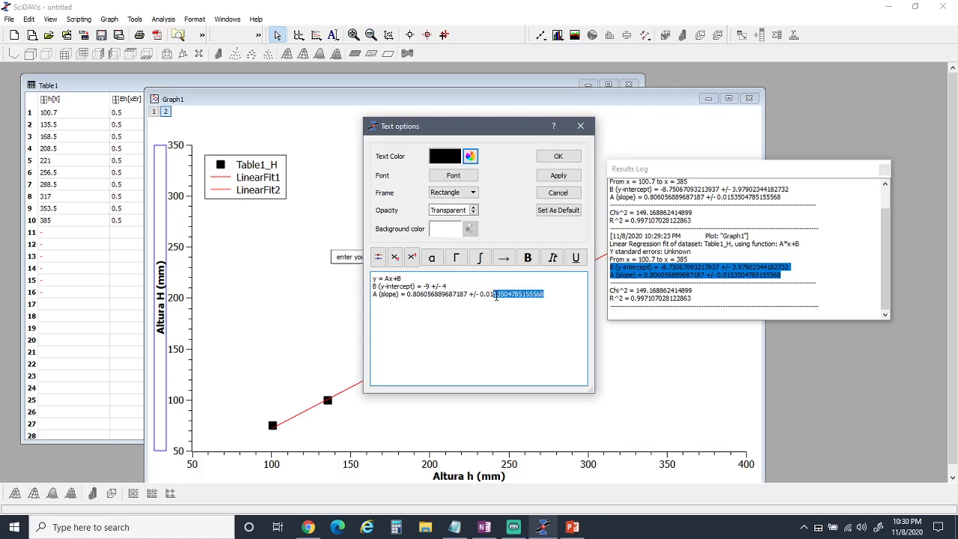
text(2)
drag(468, 294, 417, 296)
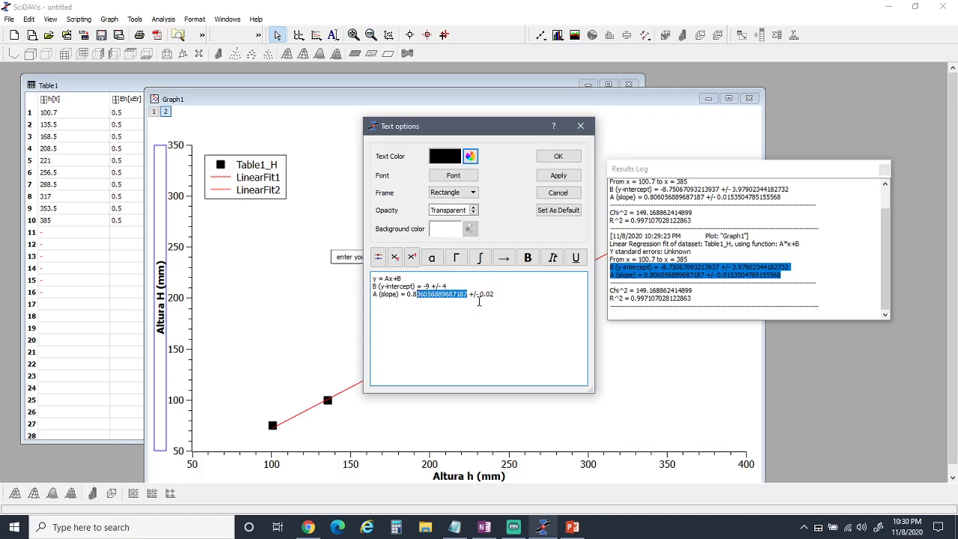
text(1)
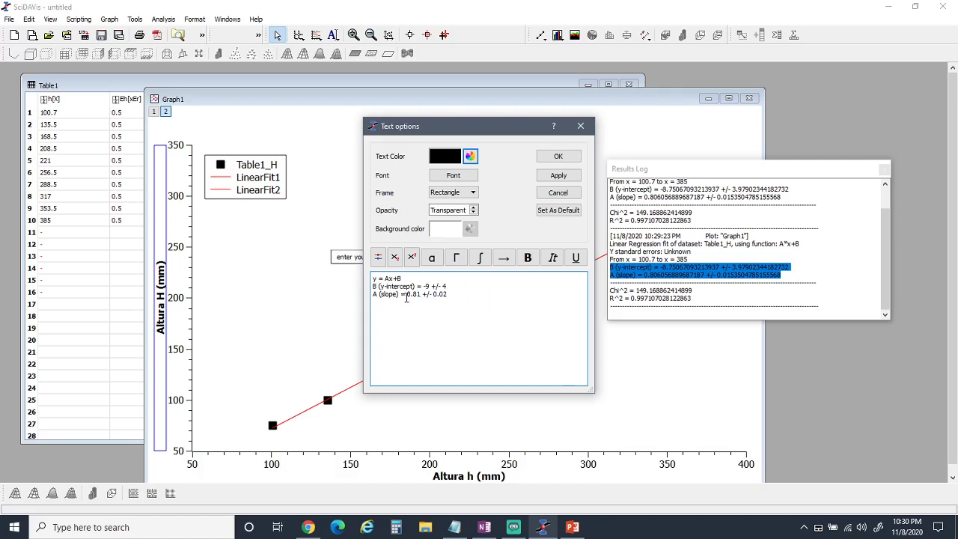
- Remove the "(slope)" and "(y-intercept)" labels so only A and B remain, and apply the text to the graph
key(Left)
key(Left)
key(Left)
key(Left)
key(Left)
key(Left)
key(Left)
key(BackSpace)
key(BackSpace)
key(BackSpace)
key(BackSpace)
key(BackSpace)
key(BackSpace)
key(BackSpace)
key(BackSpace)
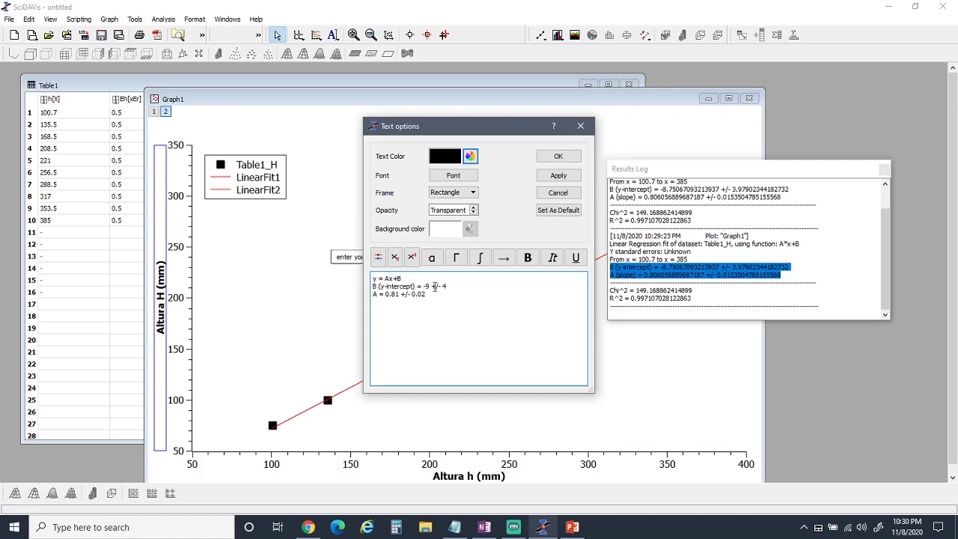
key(BackSpace)
key(BackSpace)
key(BackSpace)
key(BackSpace)
key(BackSpace)
key(BackSpace)
key(BackSpace)
key(BackSpace)
key(BackSpace)
key(BackSpace)
key(BackSpace)
key(BackSpace)
key(BackSpace)
key(BackSpace)
click(559, 176)
click(558, 155)
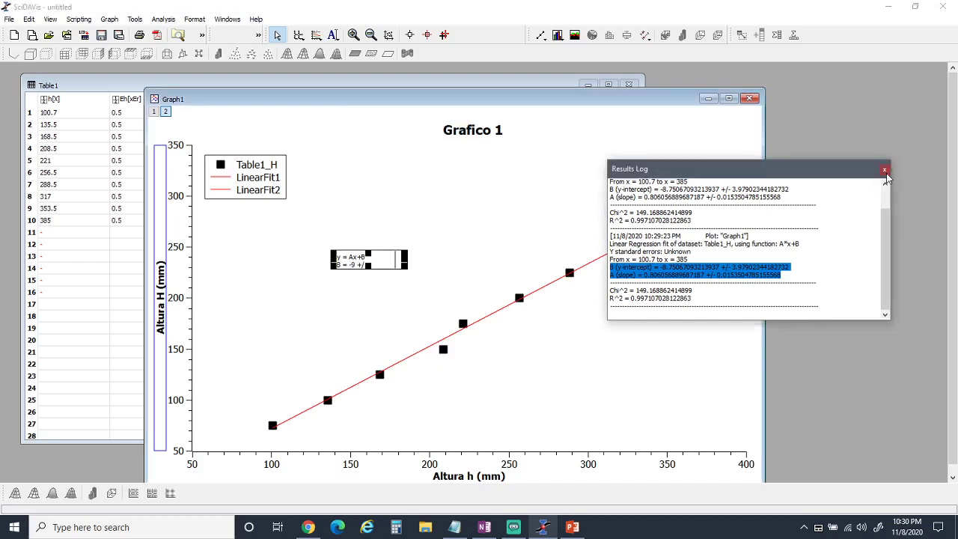
- Close the Results Log and enlarge the equation text box on the graph's second layer
click(884, 169)
click(362, 255)
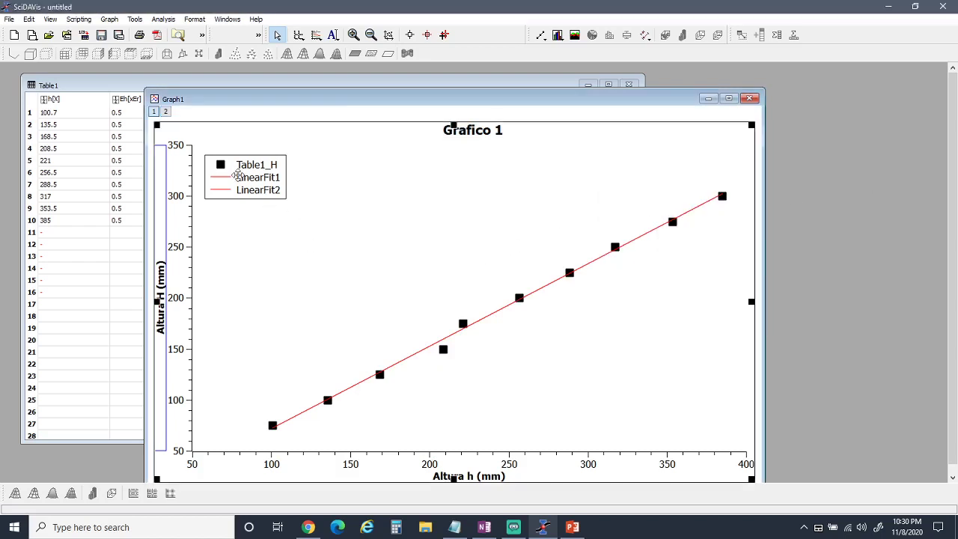
click(166, 113)
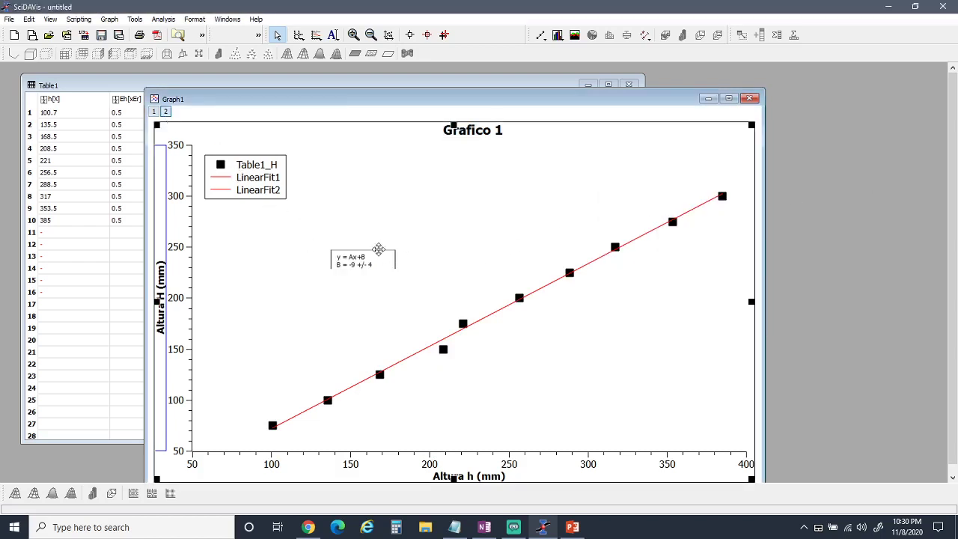
click(354, 262)
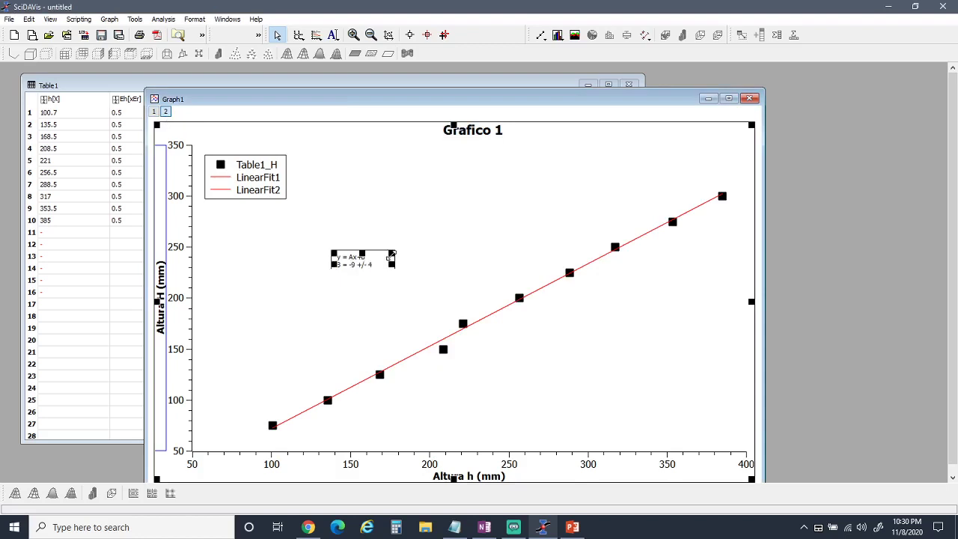
drag(395, 251, 425, 242)
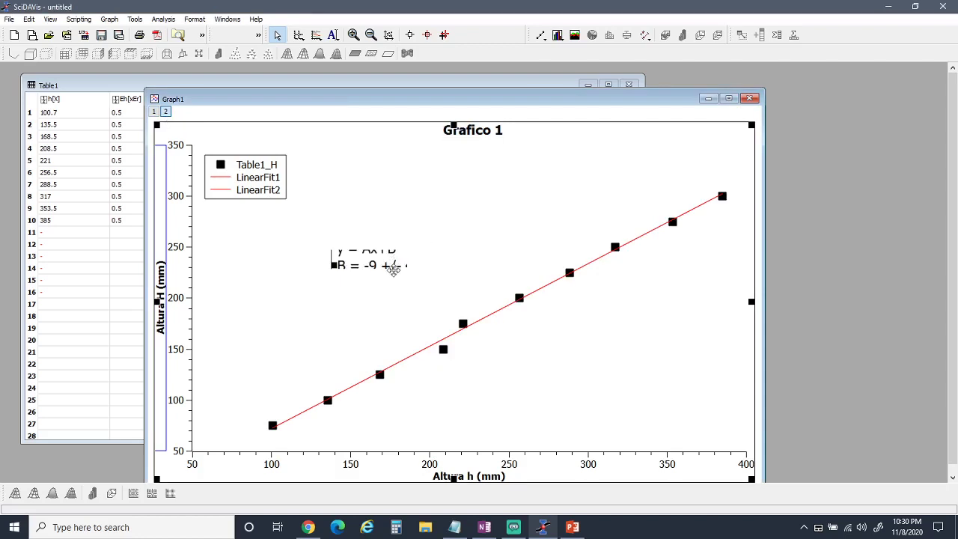
- Check the equation text in its text options and maximize the graph window
double_click(384, 265)
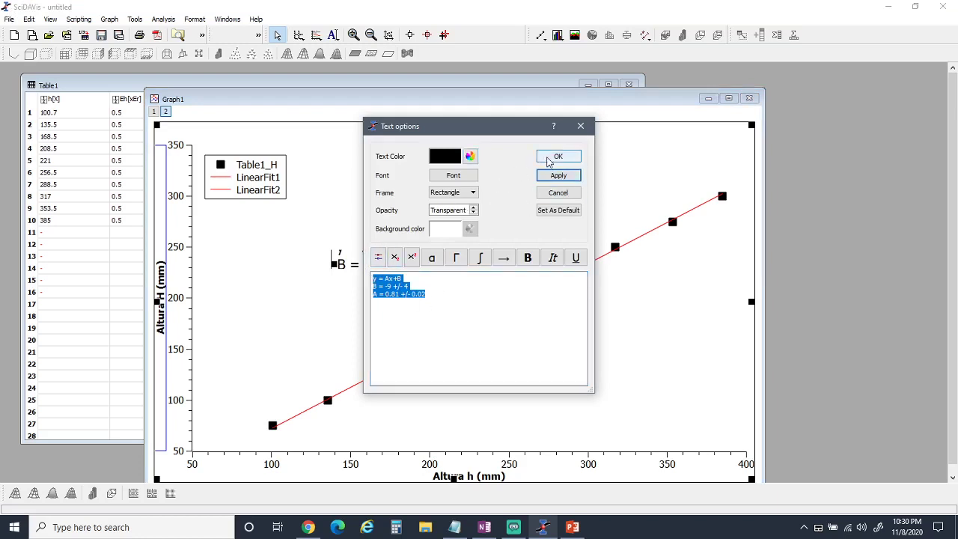
click(557, 155)
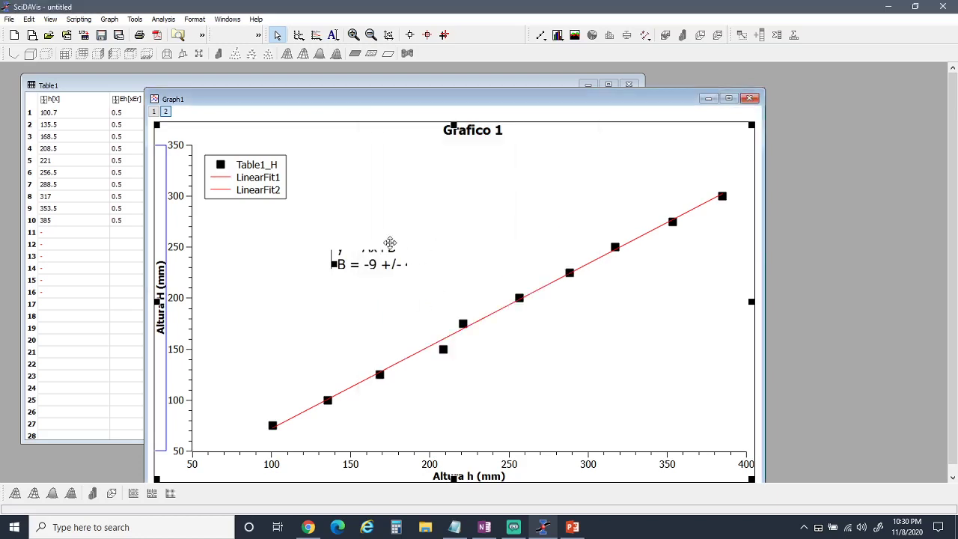
click(730, 98)
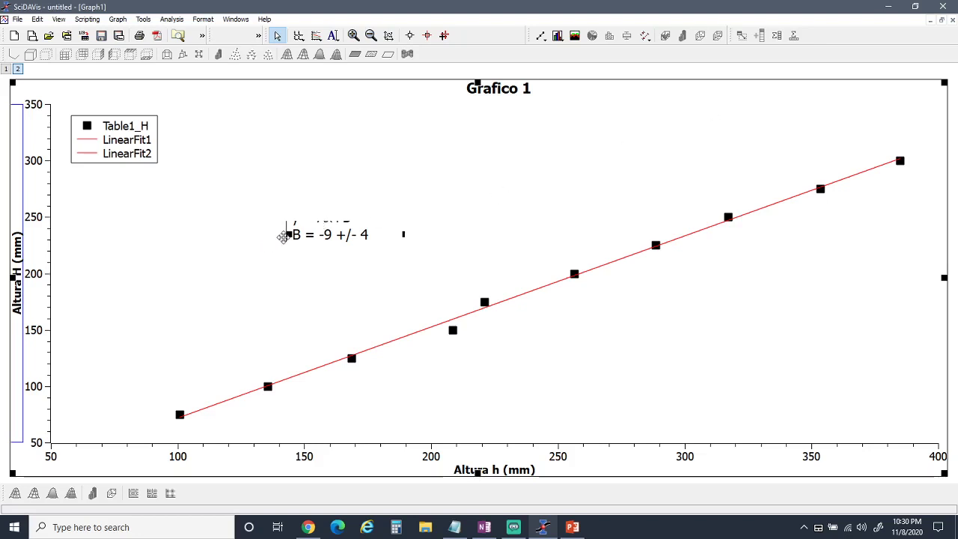
- Shift the equation text slightly on the graph's second layer and set its font size to 10
drag(287, 234, 302, 230)
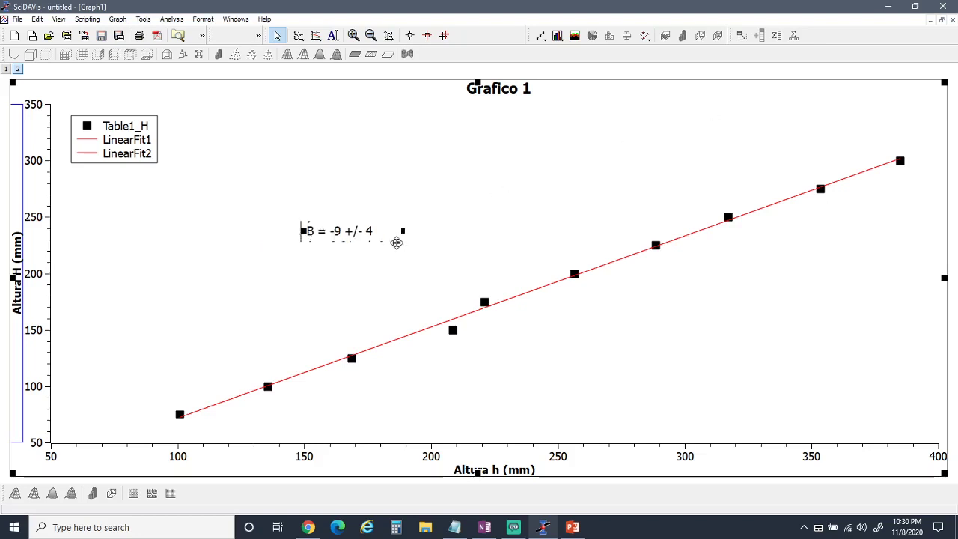
double_click(367, 233)
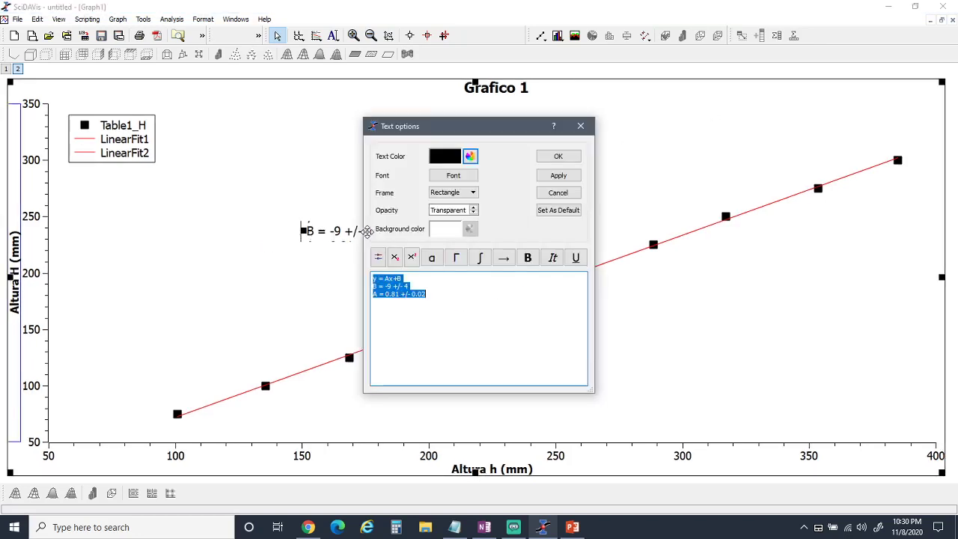
click(474, 178)
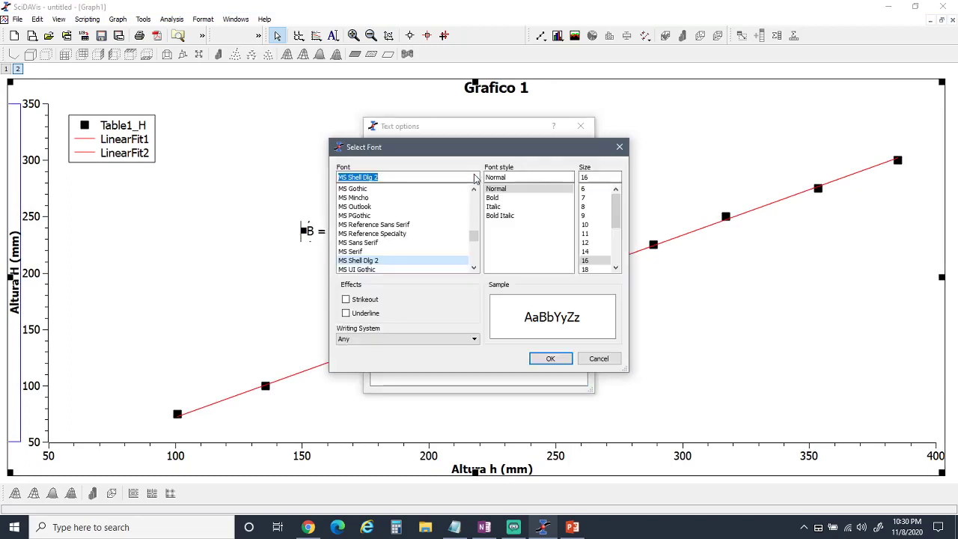
click(585, 224)
click(550, 359)
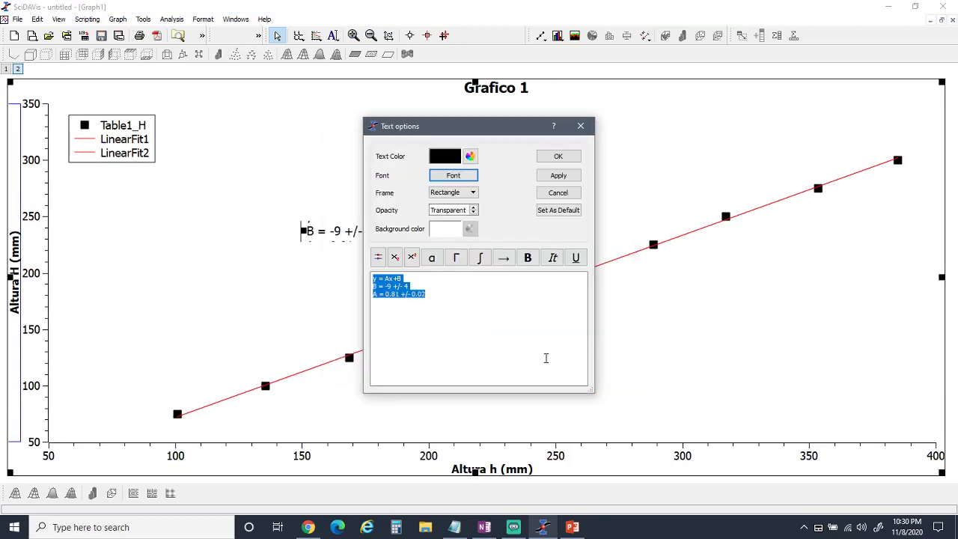
click(555, 178)
click(558, 156)
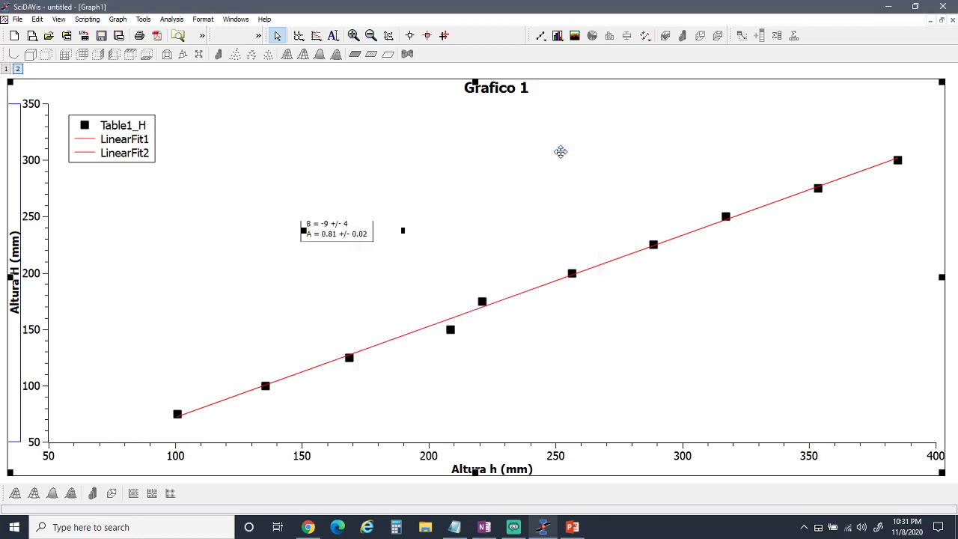
click(358, 238)
drag(357, 241, 358, 248)
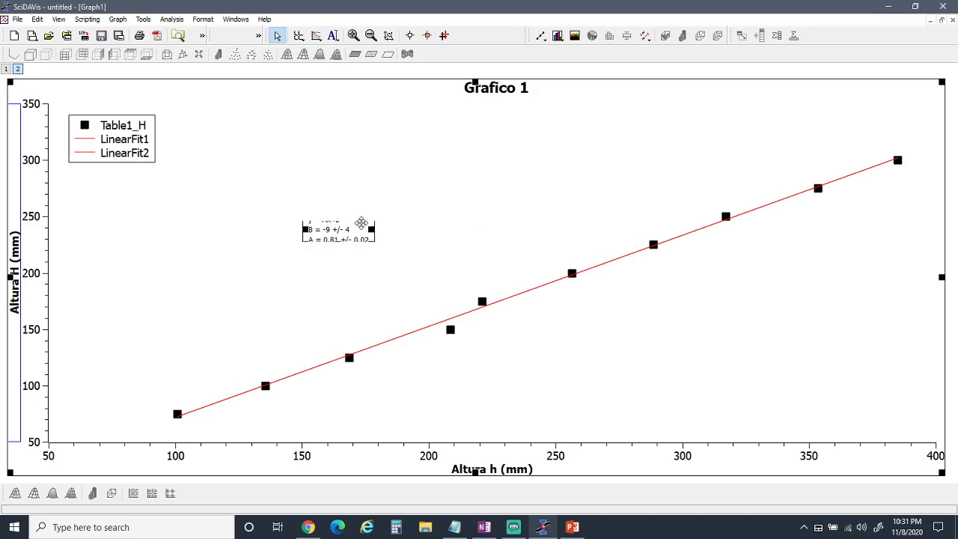
- Set the equation text's font size to 9 and shrink its frame on the graph
double_click(329, 228)
click(454, 173)
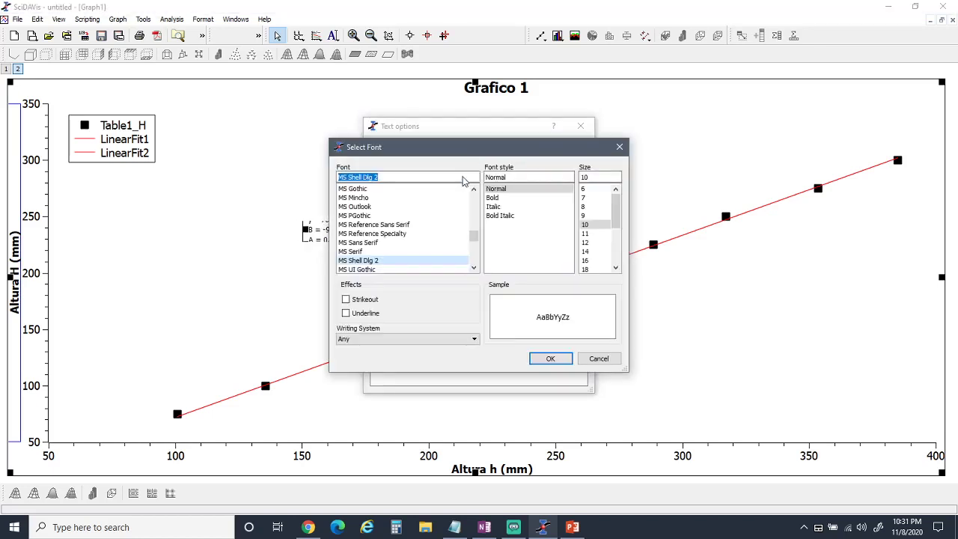
click(586, 216)
click(552, 359)
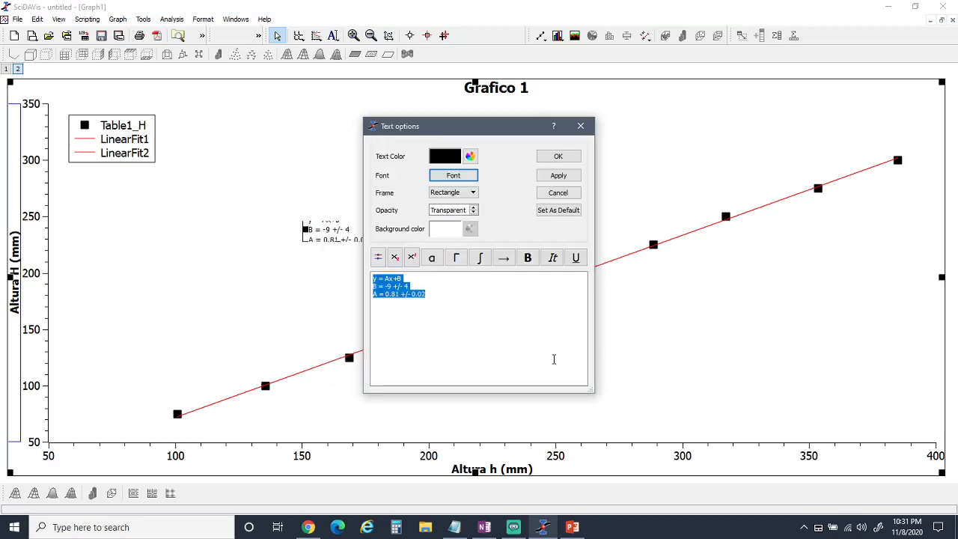
click(558, 177)
click(558, 156)
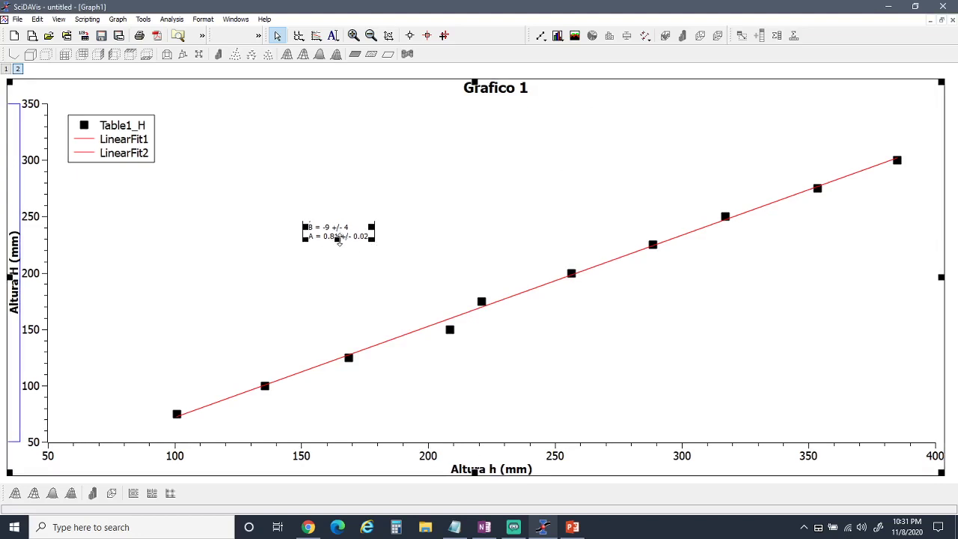
drag(341, 247, 339, 232)
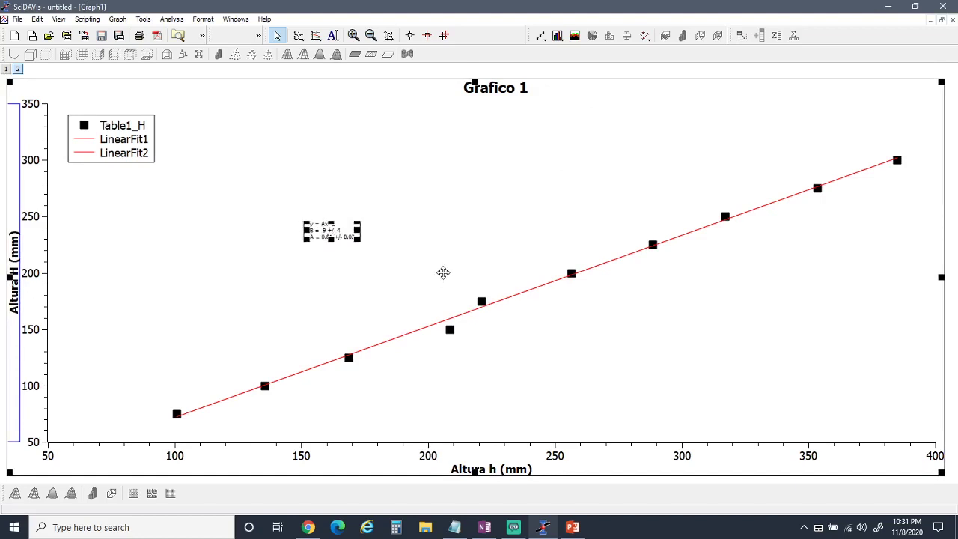
click(412, 74)
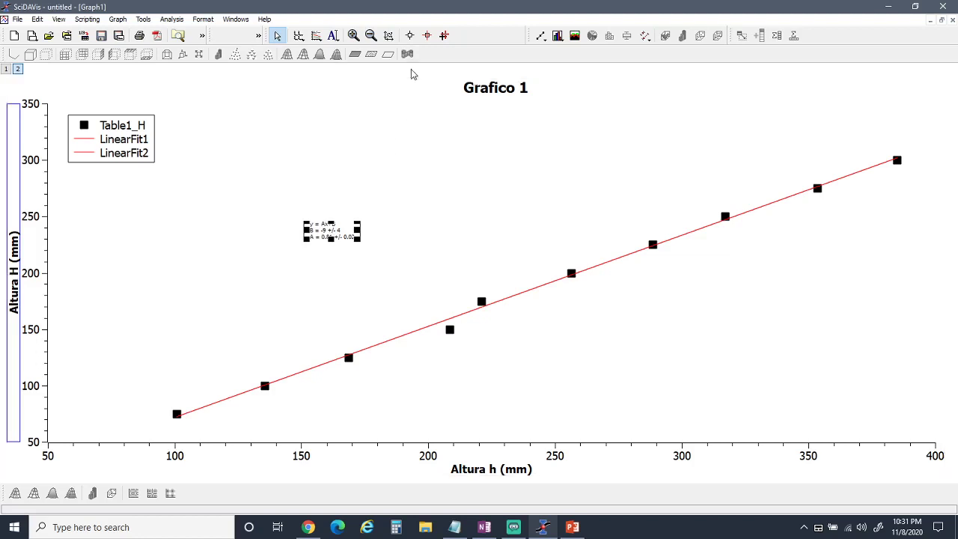
- In the graph legend, rename the Table1_H entry "experimento" and the LinearFit1 entry "Ajuste"
click(129, 140)
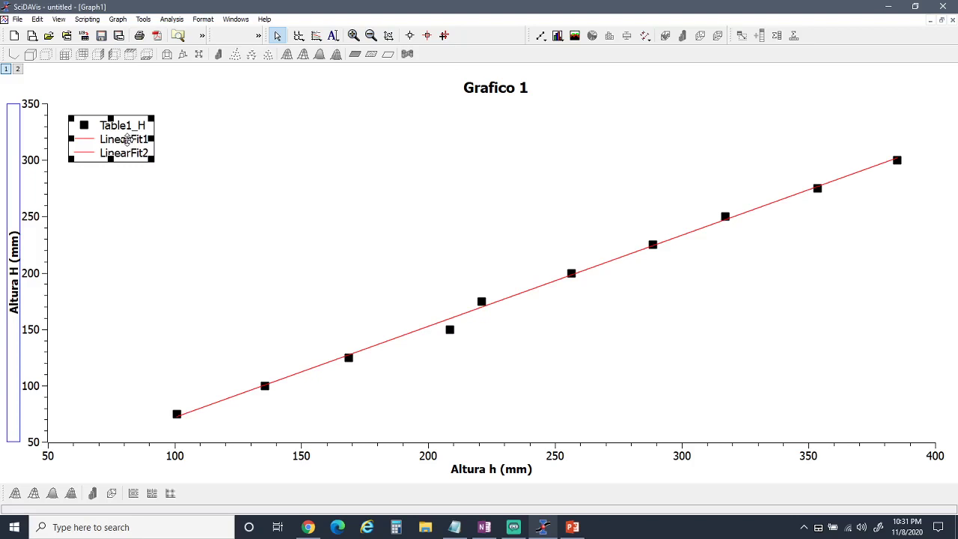
double_click(127, 140)
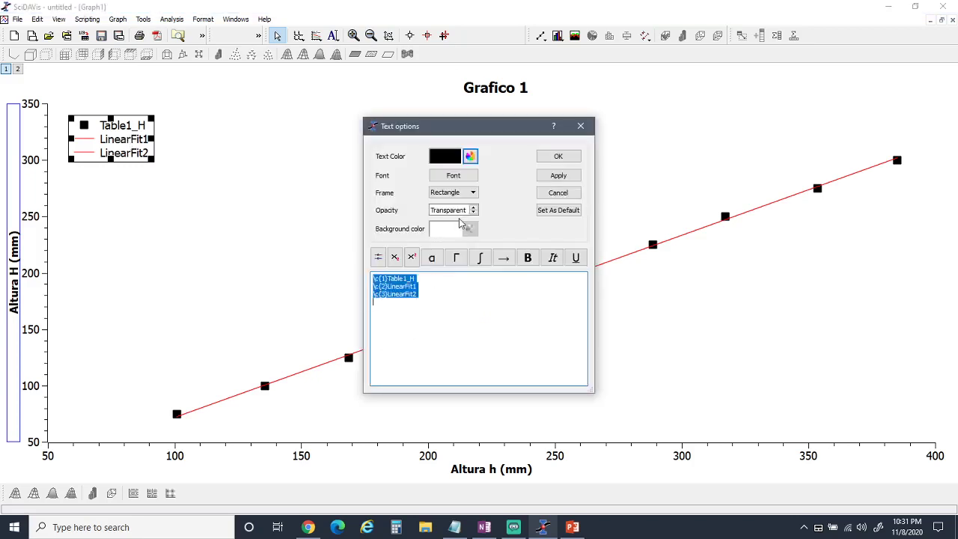
click(437, 309)
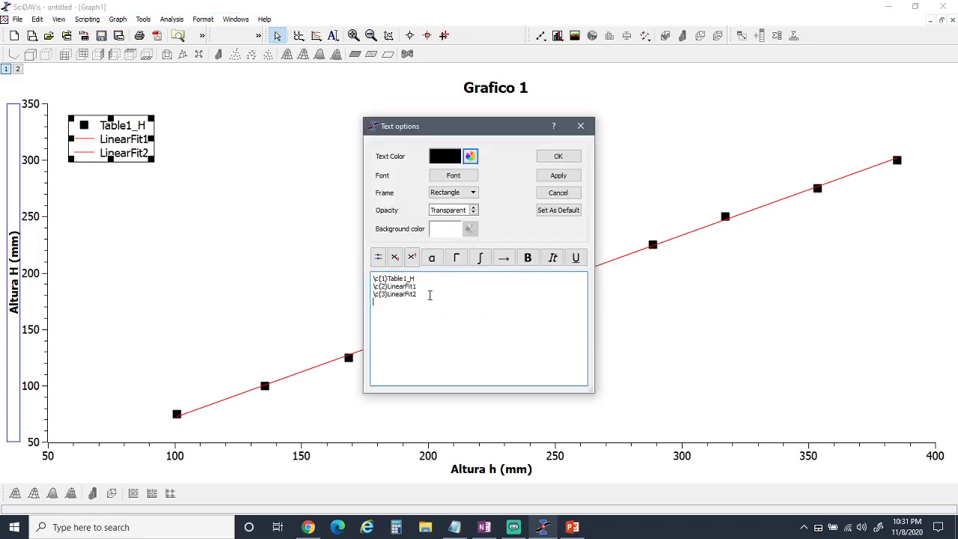
drag(423, 278, 388, 279)
text(experimento)
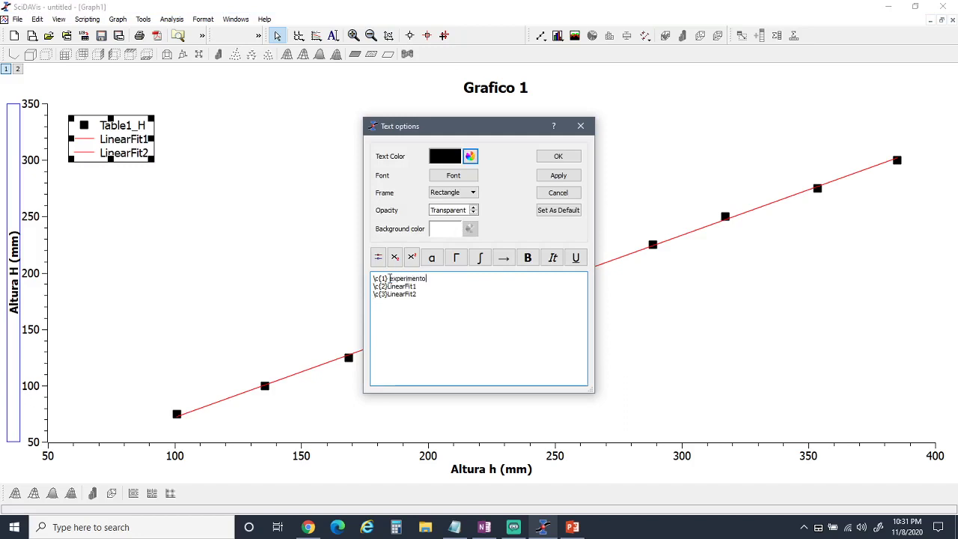
drag(417, 286, 388, 286)
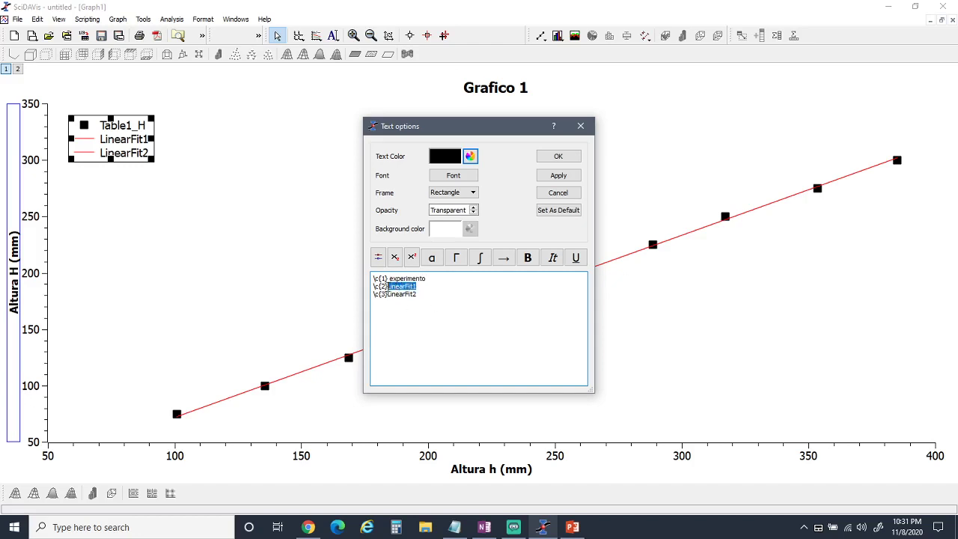
text(A)
- Replace the legend's LinearFit2 line with the copied fit results for B (y-intercept) and A (slope)
drag(420, 297, 349, 296)
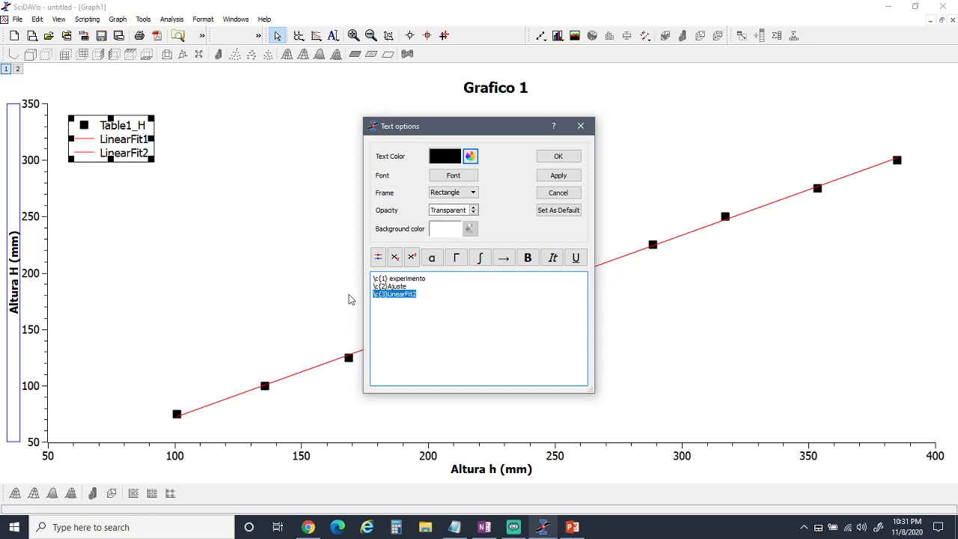
key(BackSpace)
text(B (y-intercept) = -8.75067093213937 +/- 3.97902344182732 A (slope) = 0.806056889687187 +/- 0.0153504785155568)
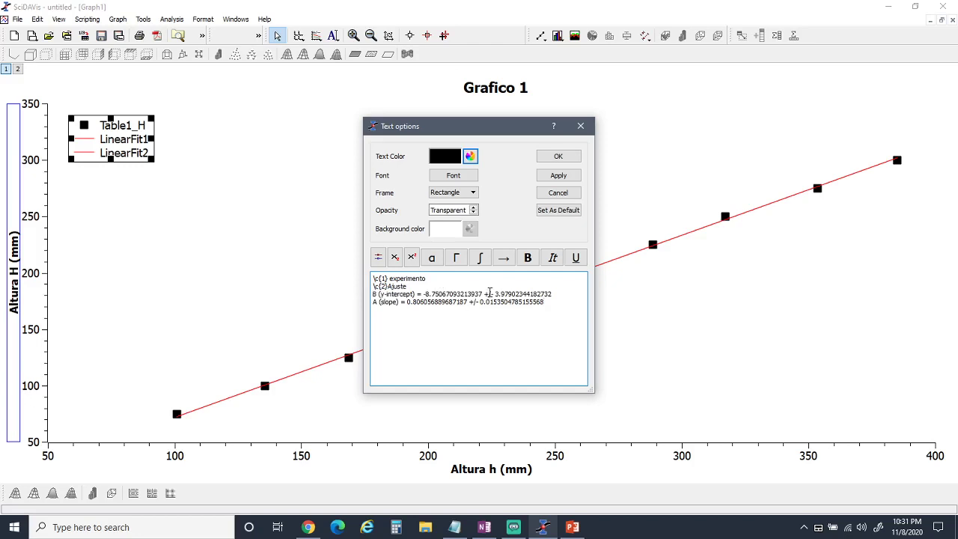
- Round the legend's fit results to B = -9 +/- 4 and A = 0.81 +/- 0.02 and apply the legend text
drag(482, 293, 427, 298)
text(9)
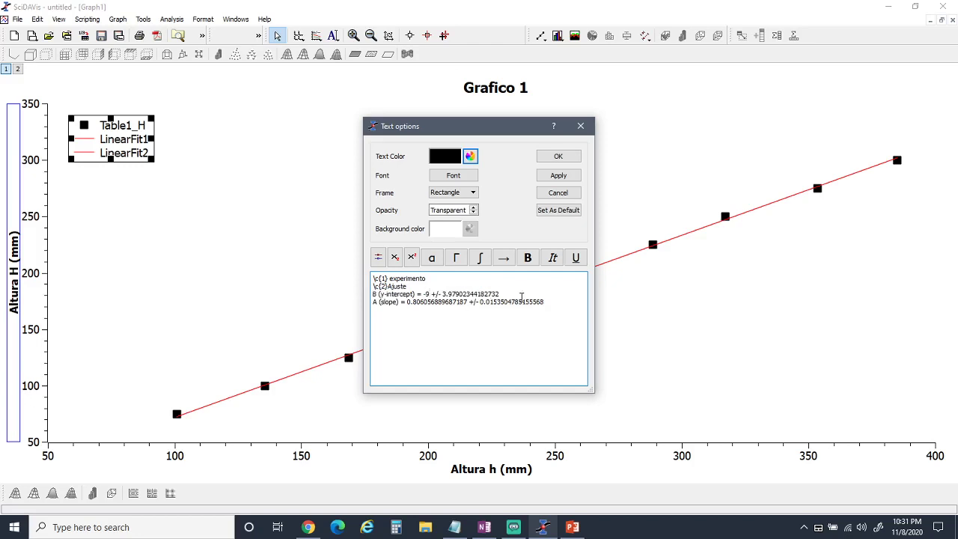
drag(513, 293, 420, 304)
text(47851)
drag(497, 302, 447, 303)
text(2)
click(558, 176)
click(563, 157)
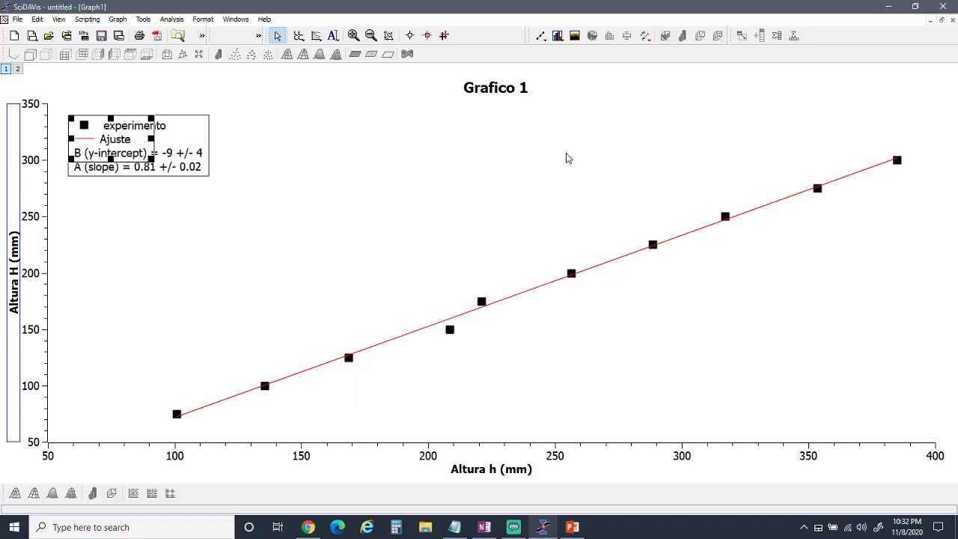
click(293, 173)
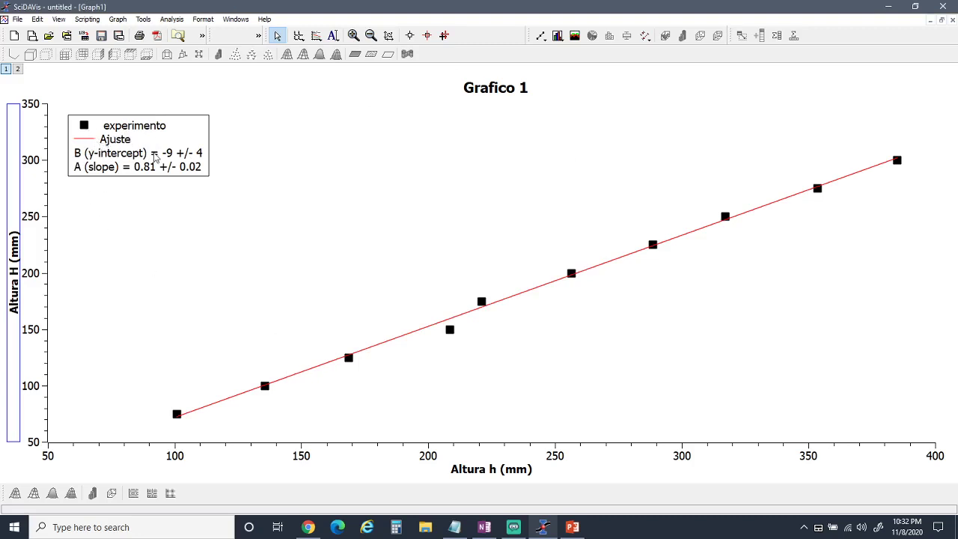
- Check the plot details of the data series and the first linear fit, leaving the settings as they are
click(35, 248)
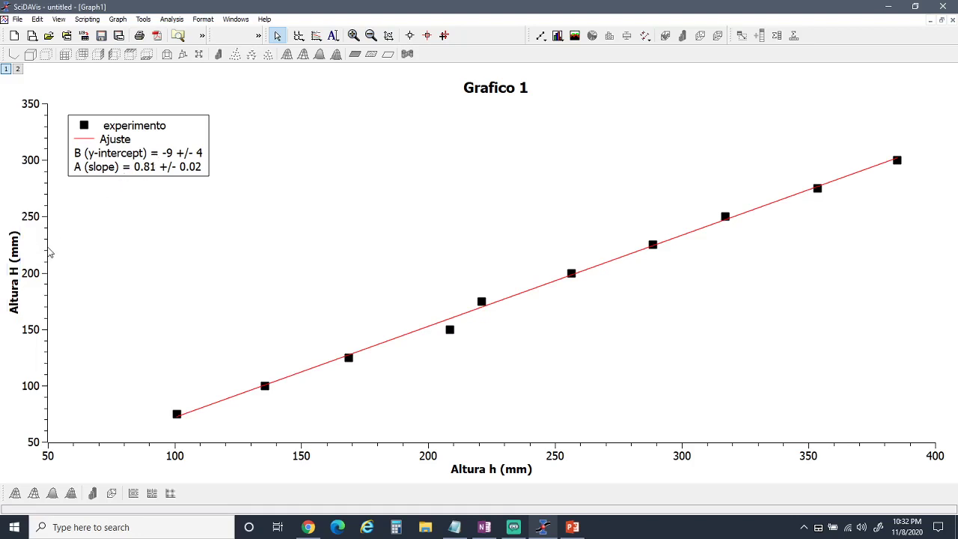
click(49, 253)
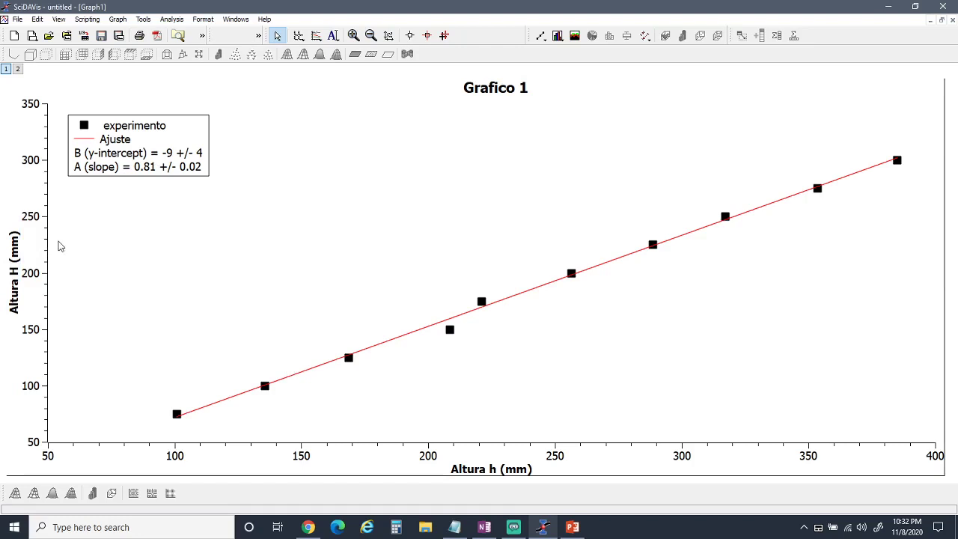
double_click(49, 201)
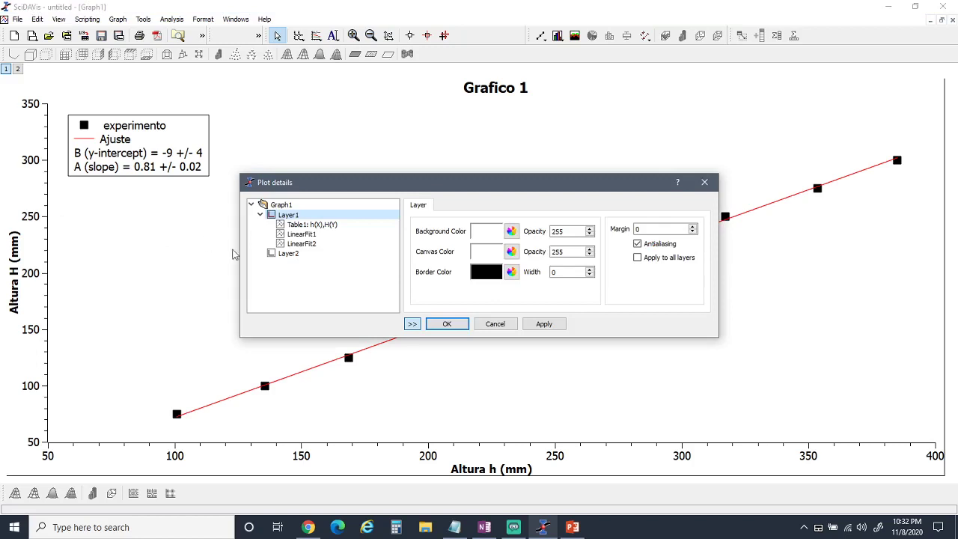
click(342, 226)
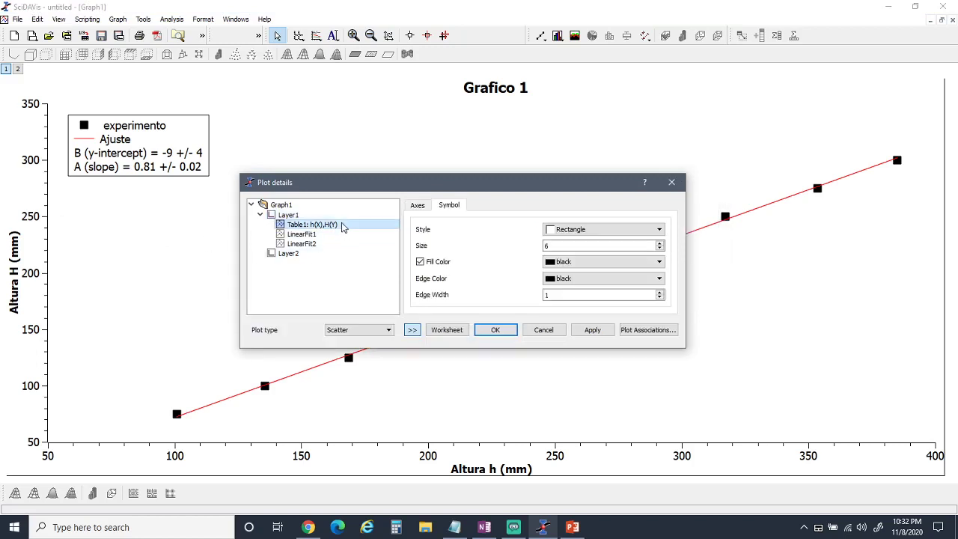
click(337, 234)
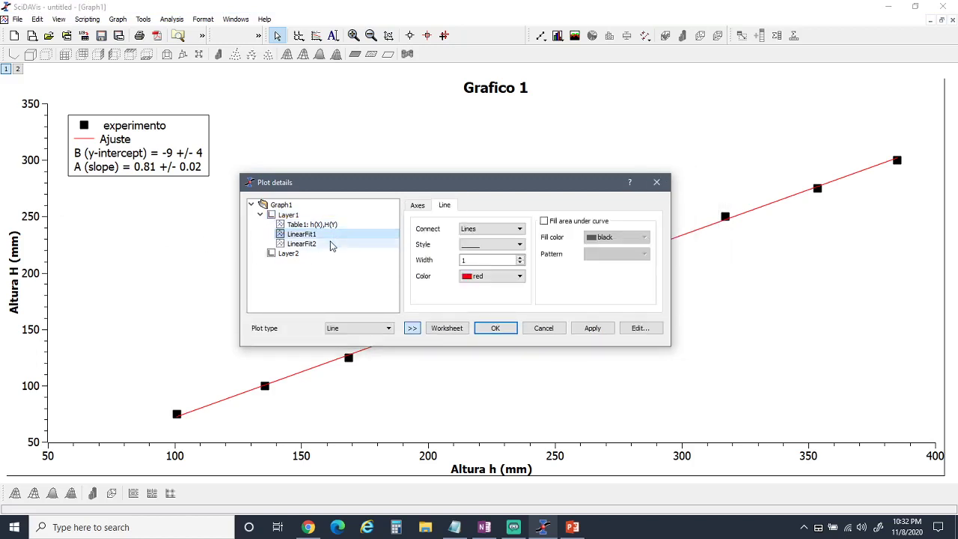
click(543, 328)
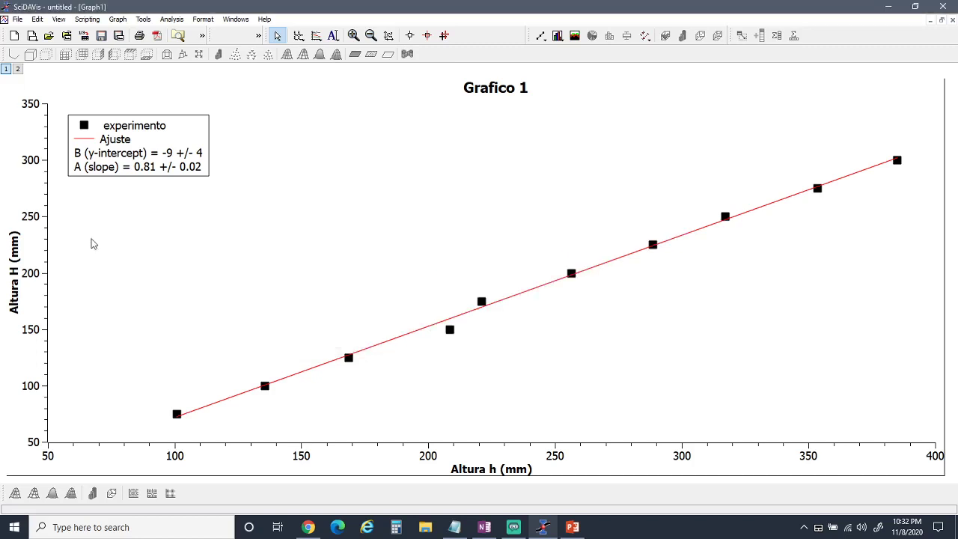
- Review the scale range and tick settings of the graph's left, top, bottom and right axes
double_click(40, 219)
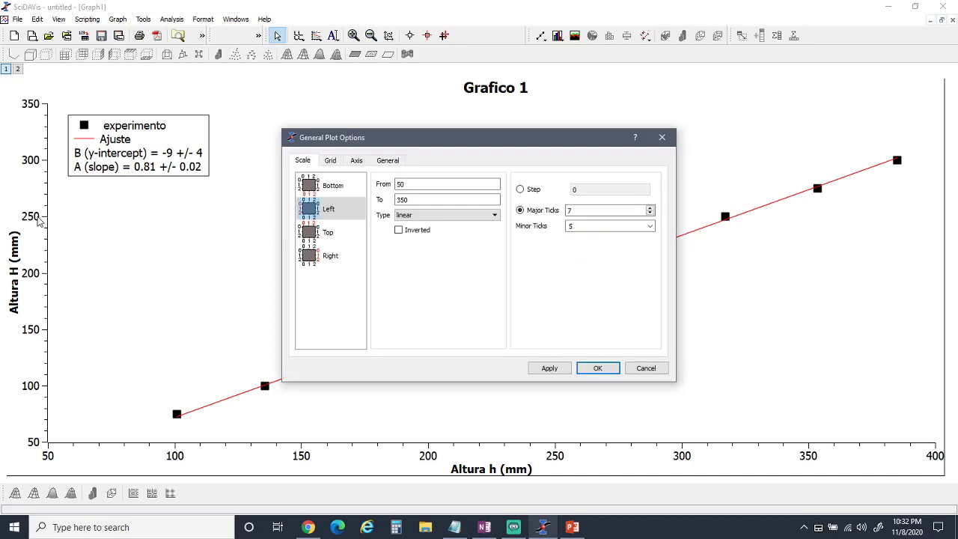
click(633, 372)
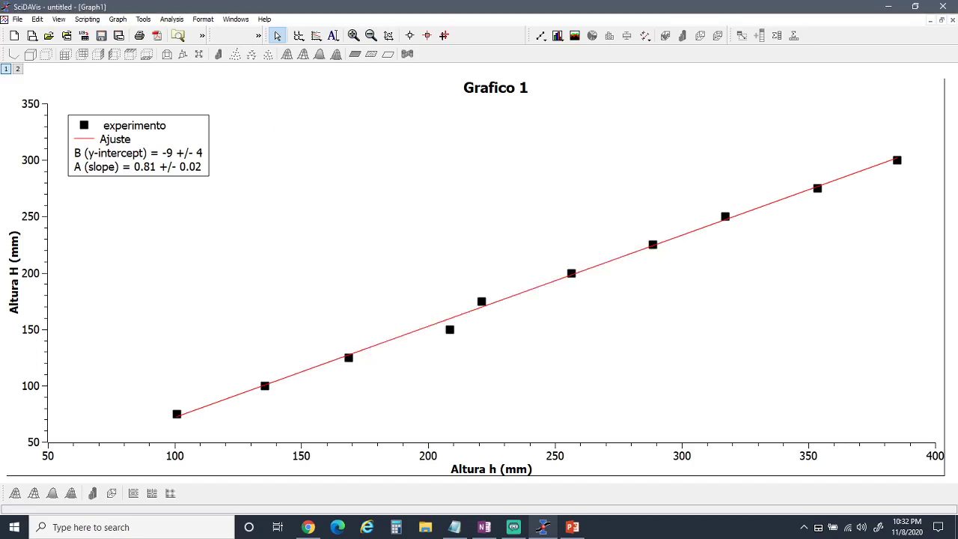
double_click(39, 222)
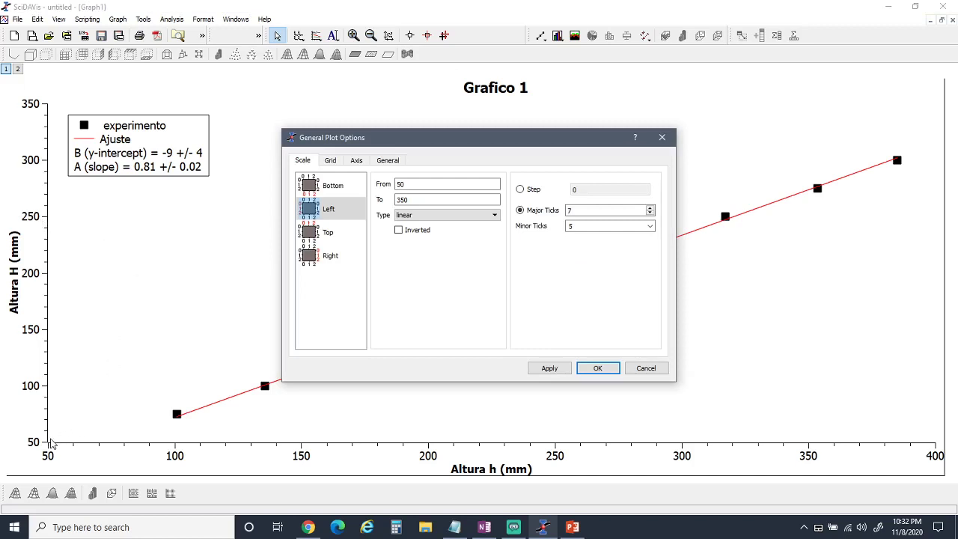
click(411, 184)
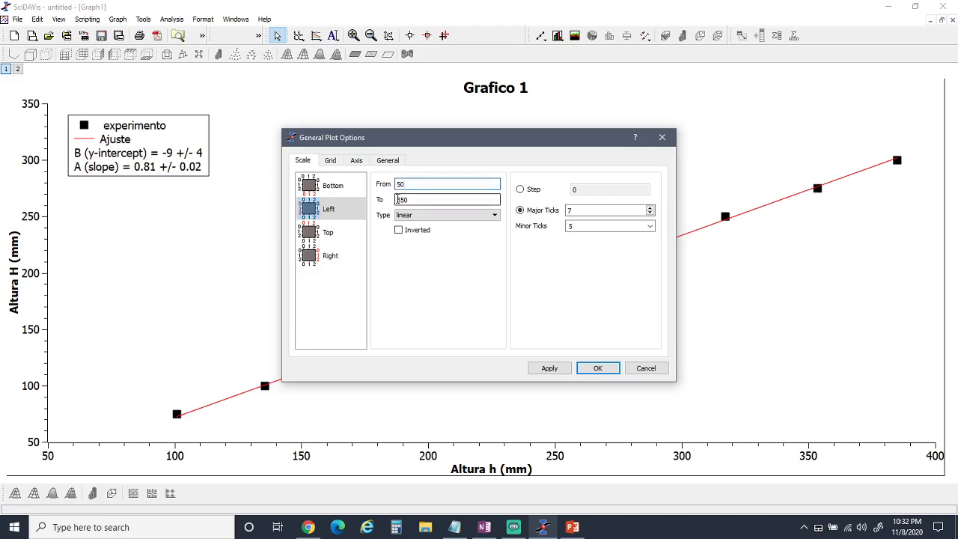
key(Tab)
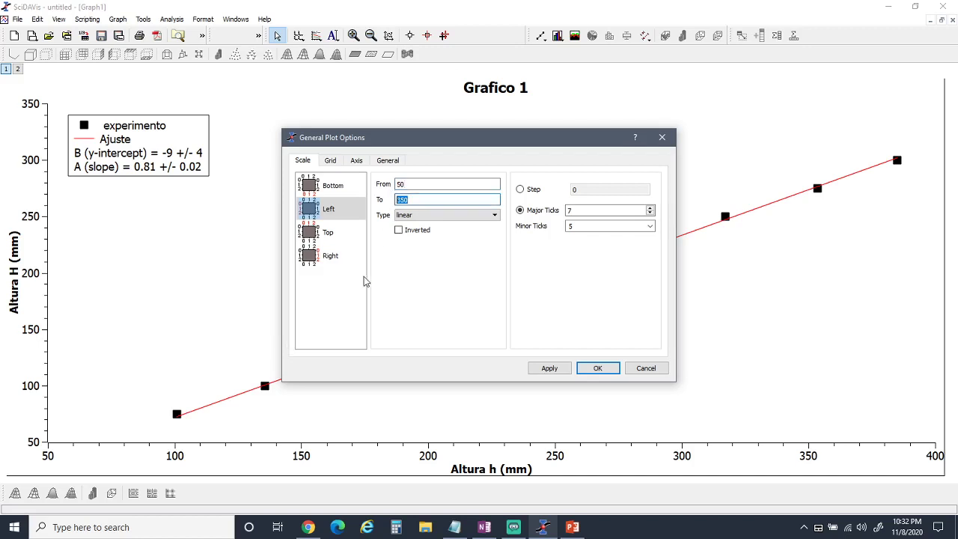
click(336, 241)
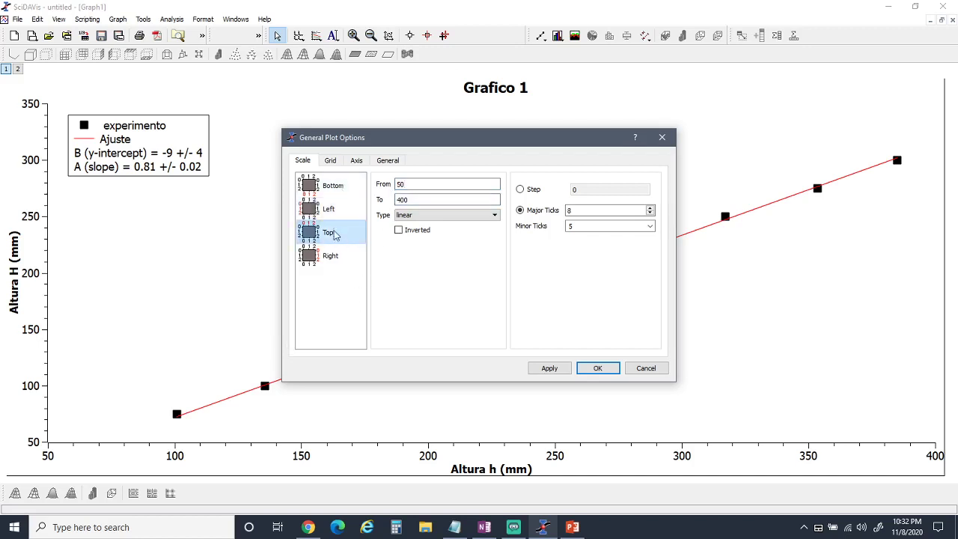
click(336, 188)
click(335, 265)
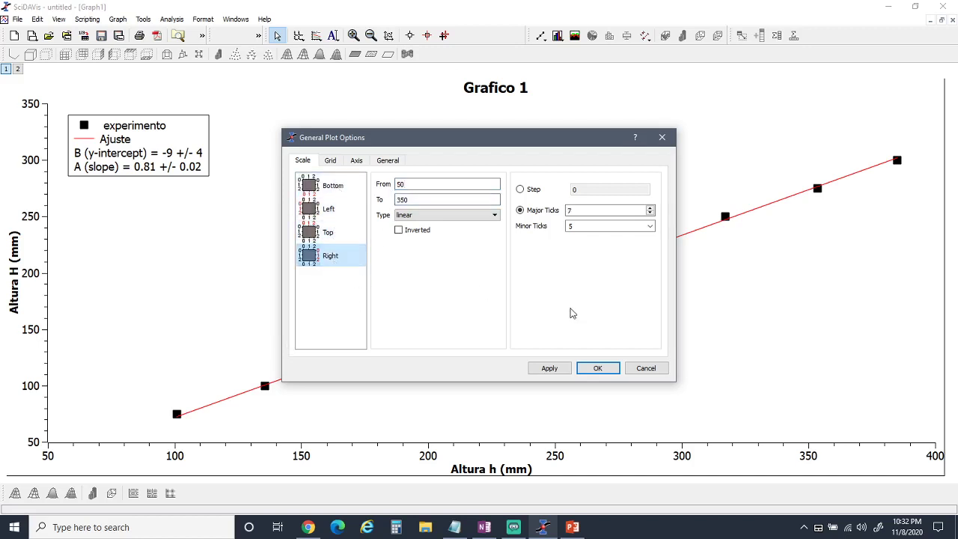
- Try displaying horizontal minor grid lines on the graph
click(333, 163)
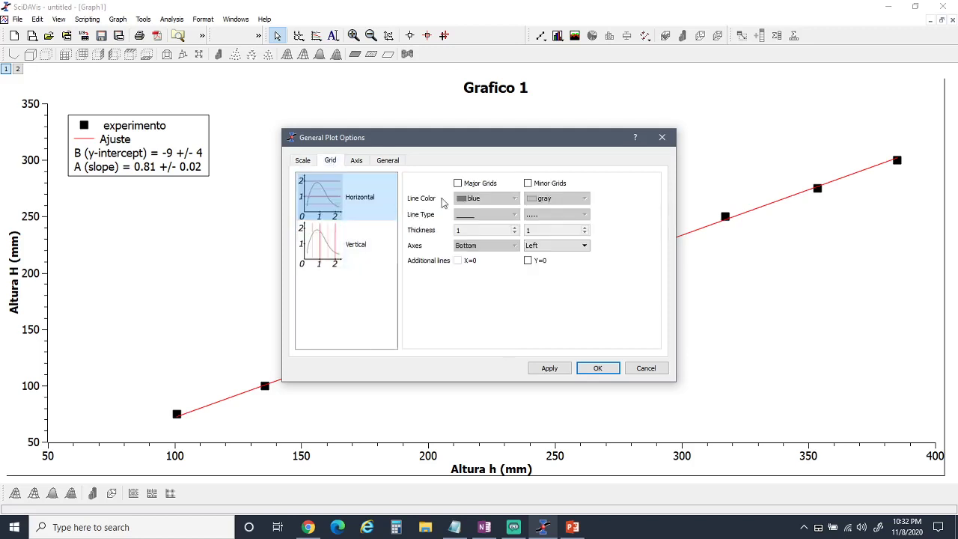
click(528, 182)
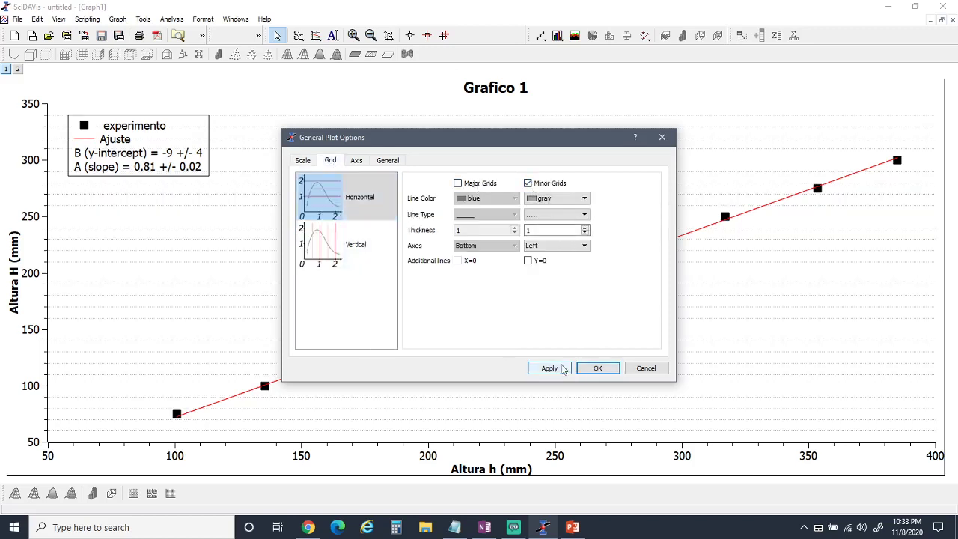
click(528, 182)
- Show the top and right axes on the graph
click(358, 162)
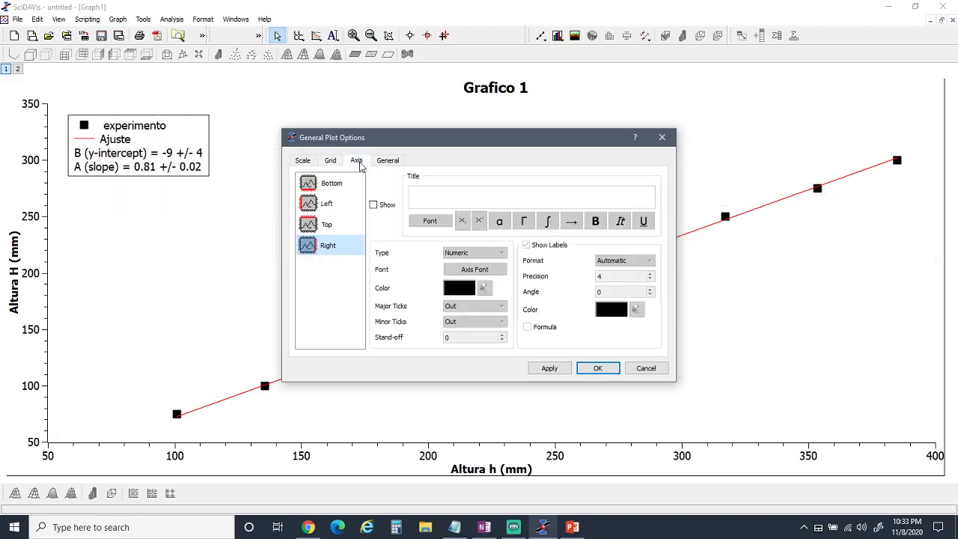
click(324, 224)
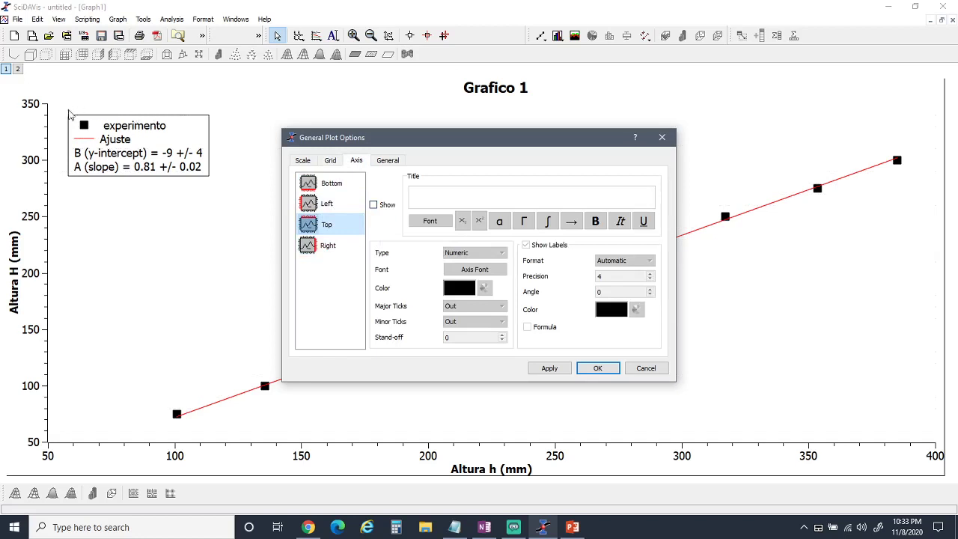
click(374, 206)
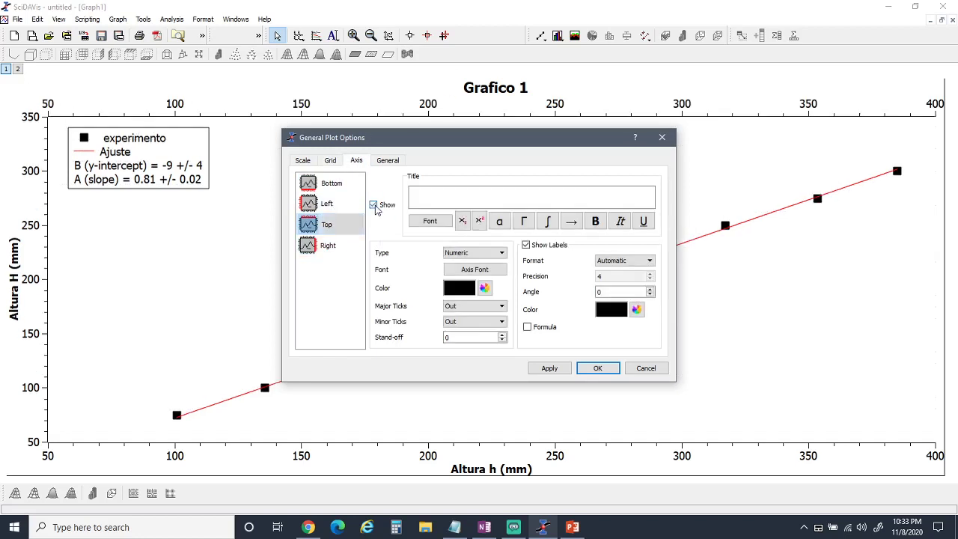
click(327, 245)
click(374, 205)
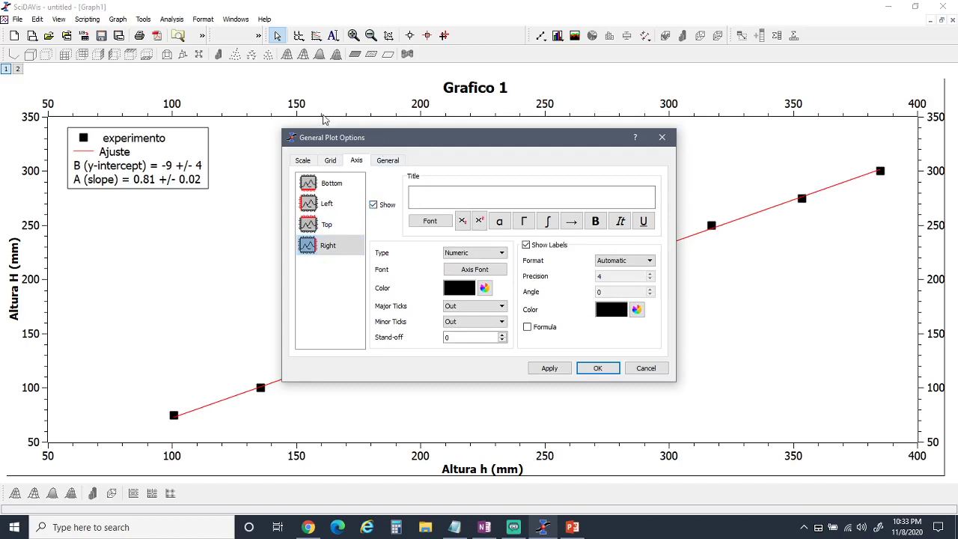
- Set both the major and minor ticks of the top axis to In
click(327, 224)
click(475, 305)
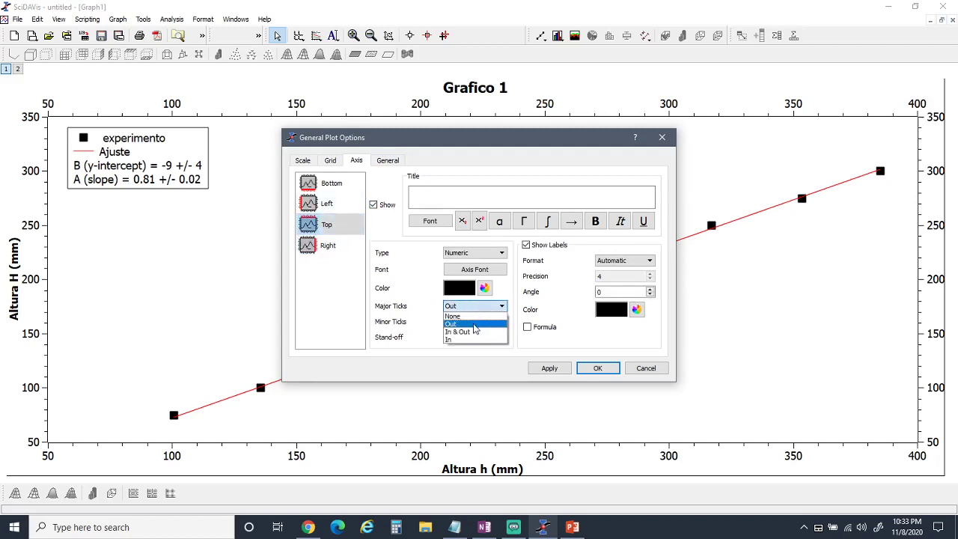
click(464, 339)
click(472, 321)
click(465, 356)
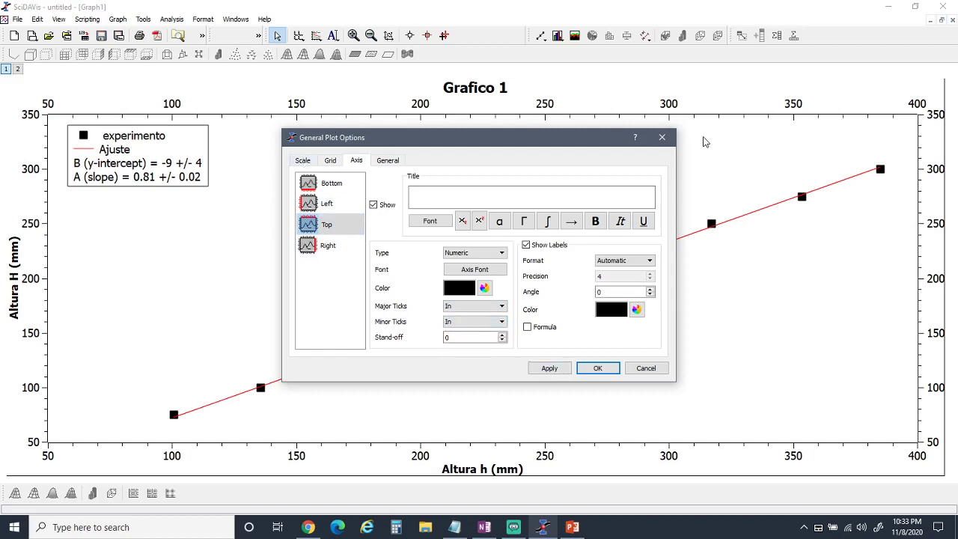
- Set both the major and minor ticks of the right axis to In and accept the plot options
click(328, 244)
click(485, 307)
click(464, 339)
click(472, 321)
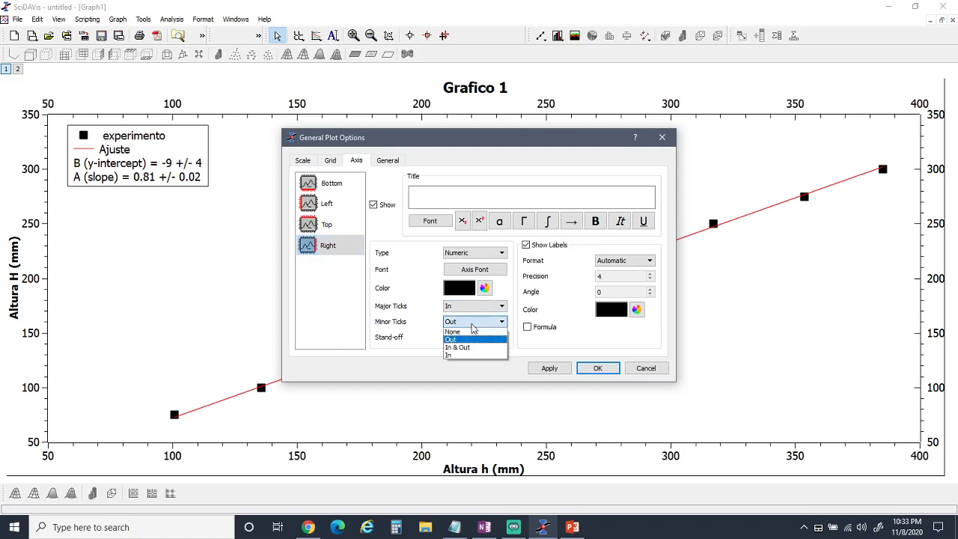
click(469, 355)
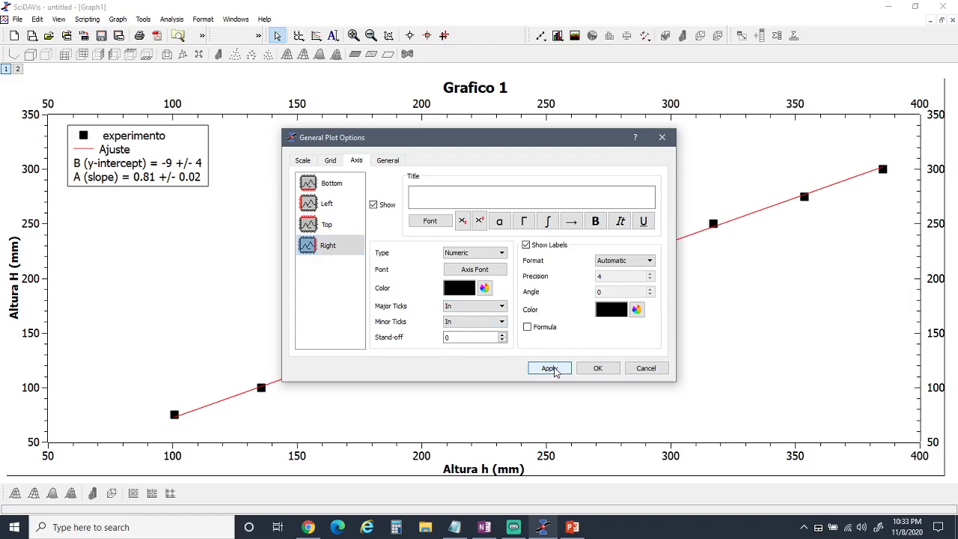
click(596, 368)
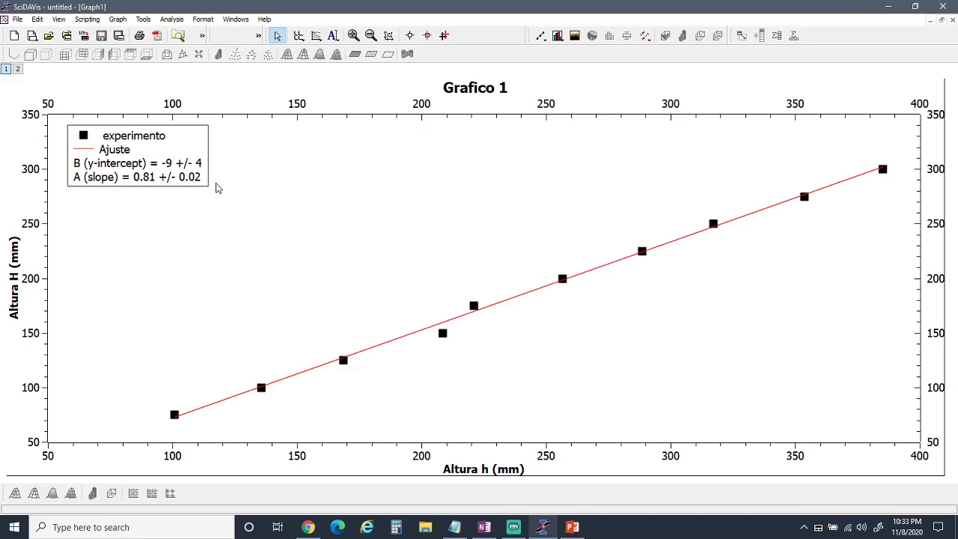
- Remove the duplicate LinearFit2 curve from the contents of the graph's first layer
right_click(7, 70)
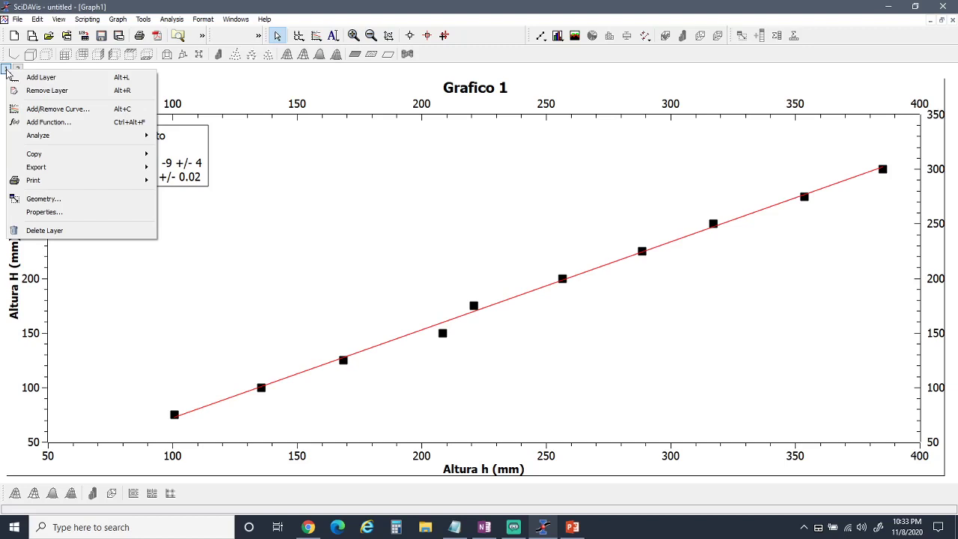
click(48, 109)
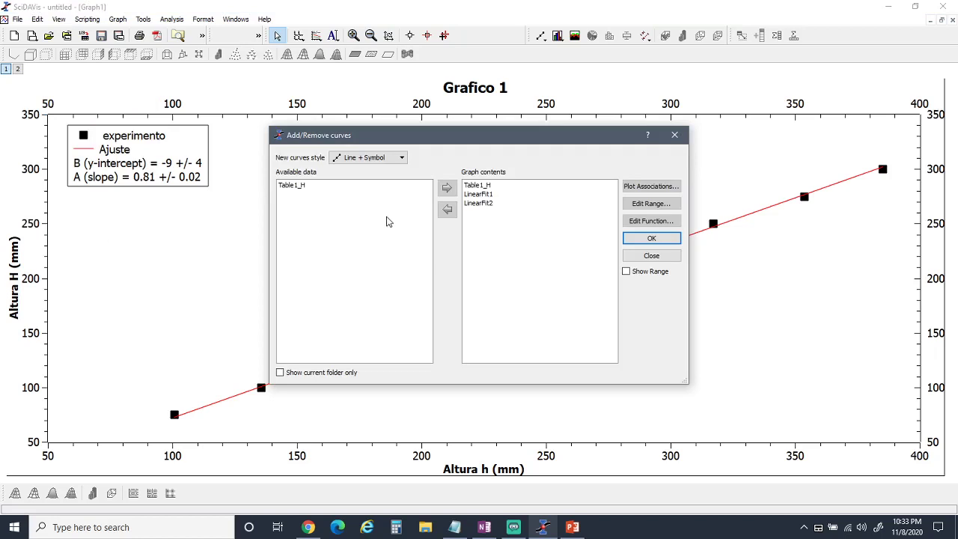
click(302, 190)
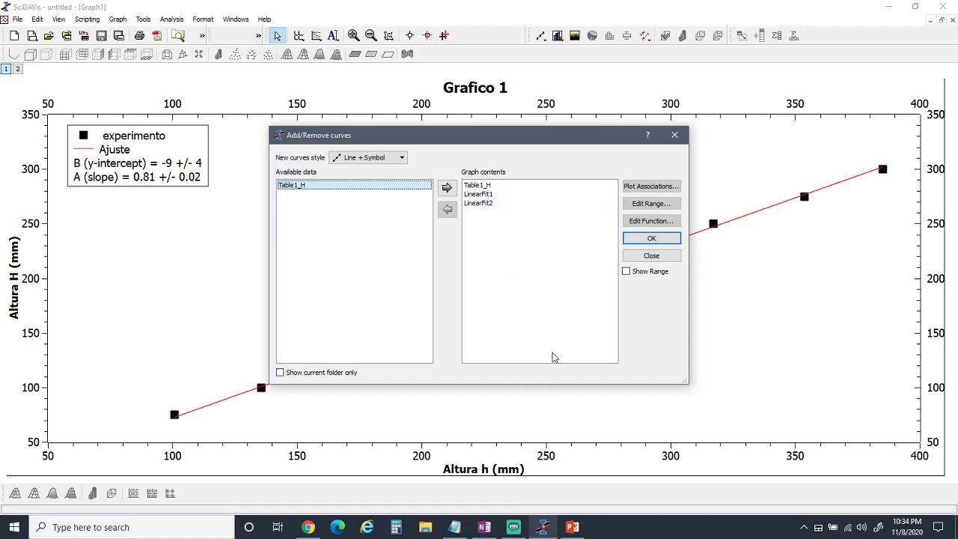
click(483, 204)
click(448, 211)
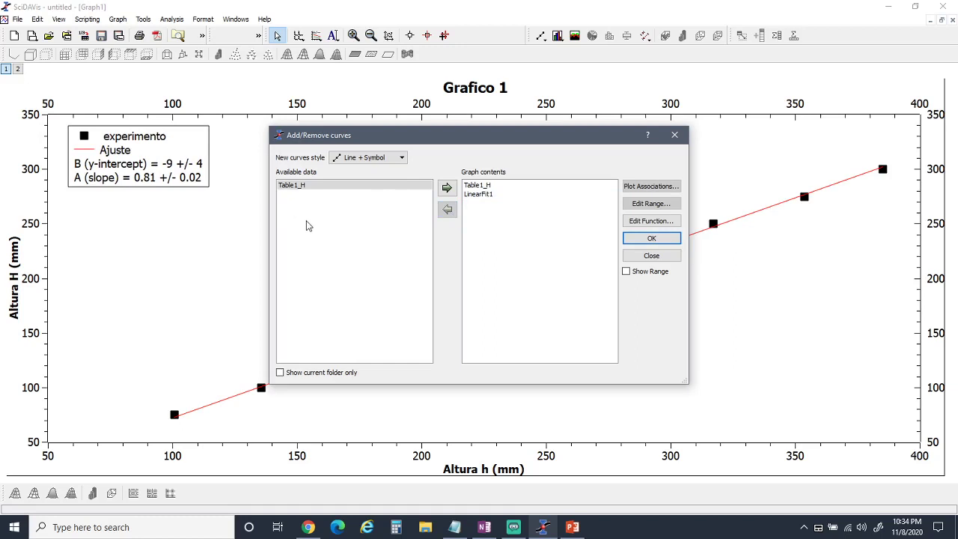
click(638, 222)
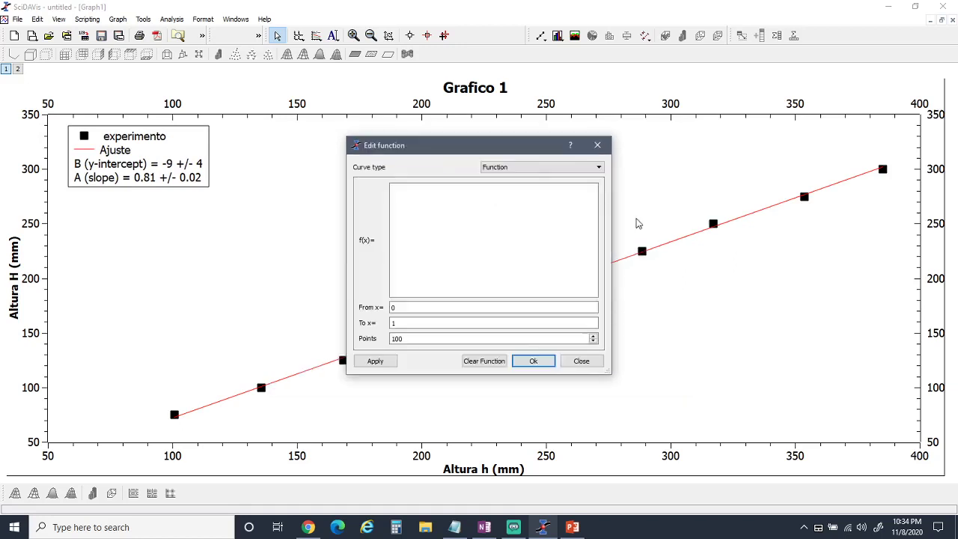
click(581, 362)
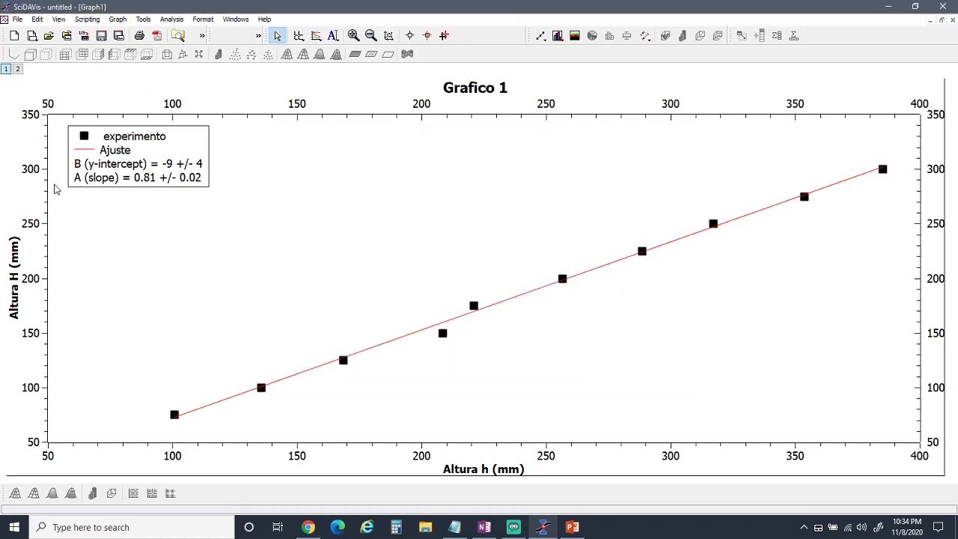
- Check the axes, symbol settings and X/Y column associations of the experimental data series
double_click(267, 393)
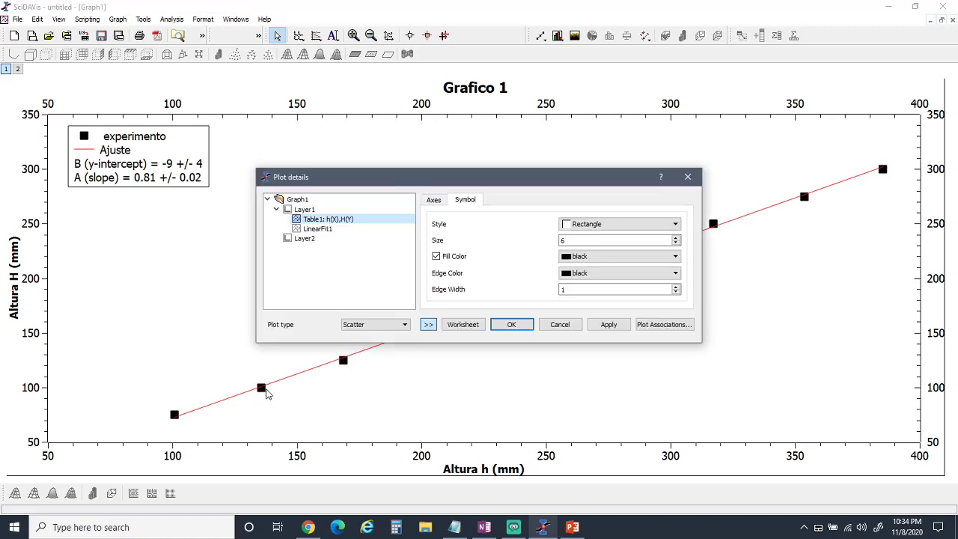
click(436, 200)
click(469, 200)
click(660, 327)
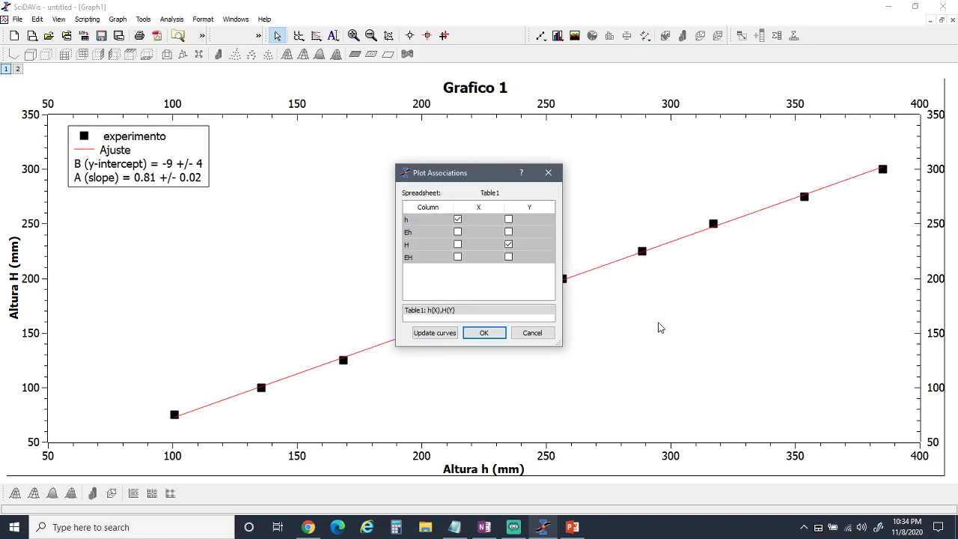
click(531, 334)
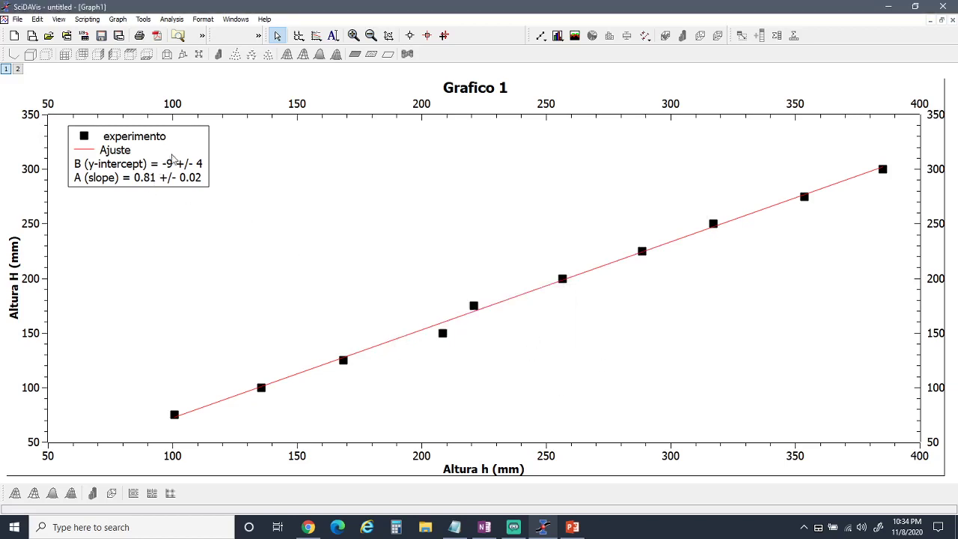